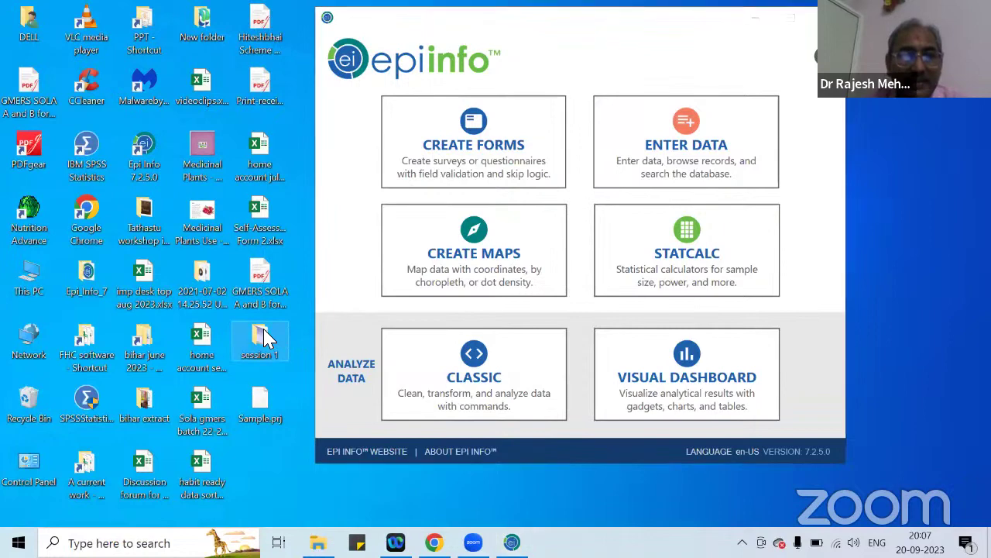
- Open party.xlsx from the session 1 folder and examine the file formats offered for saving a copy, without saving
double_click(517, 160)
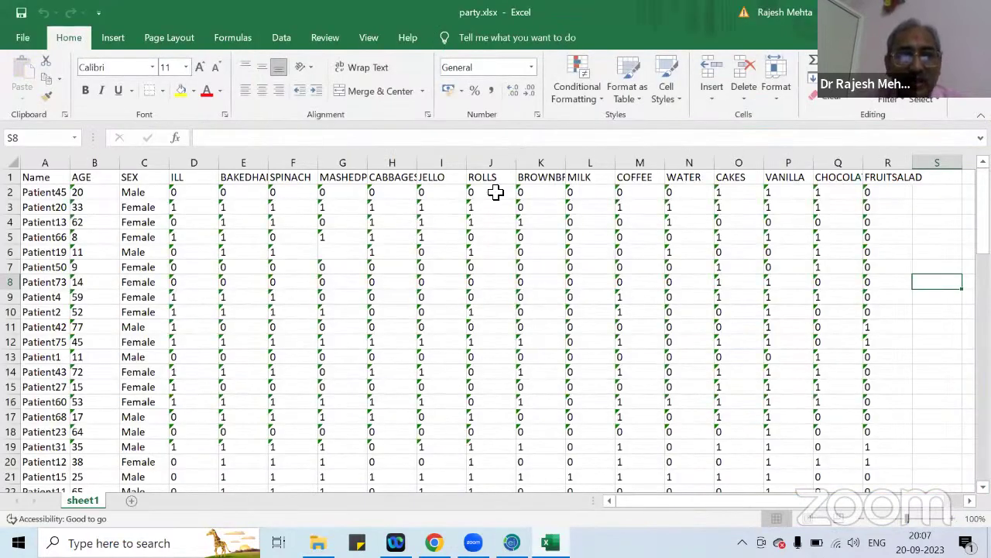
left_click(25, 38)
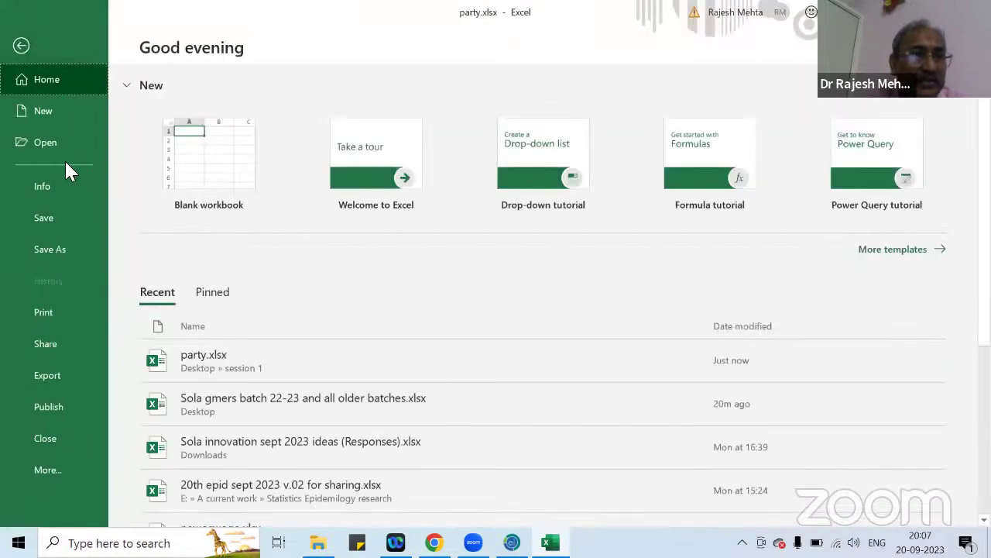
left_click(65, 252)
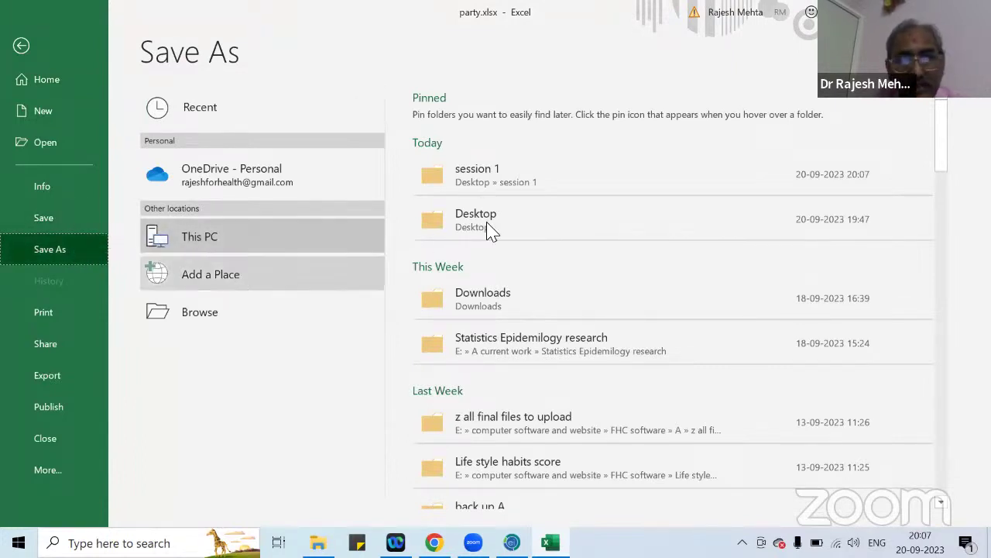
left_click(491, 186)
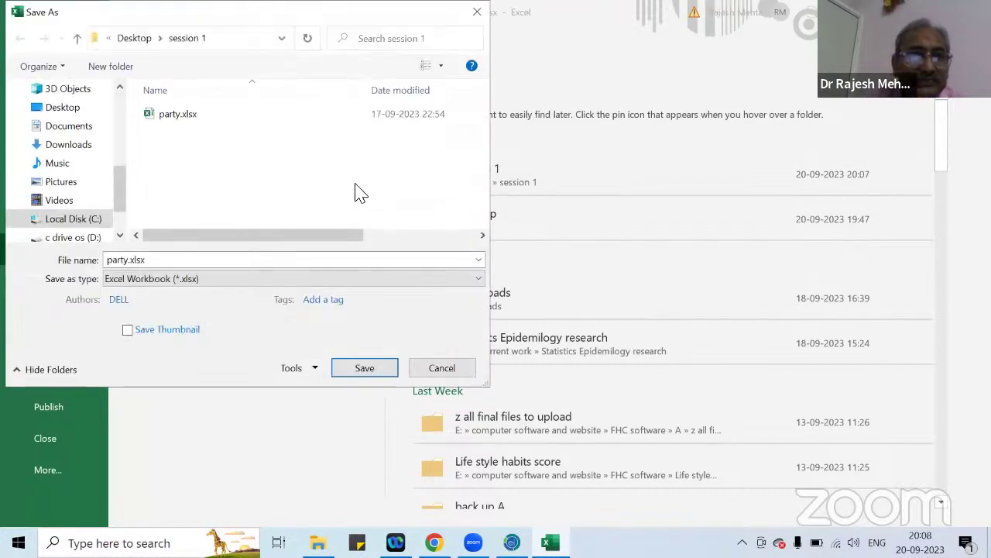
left_click(478, 13)
left_click(482, 174)
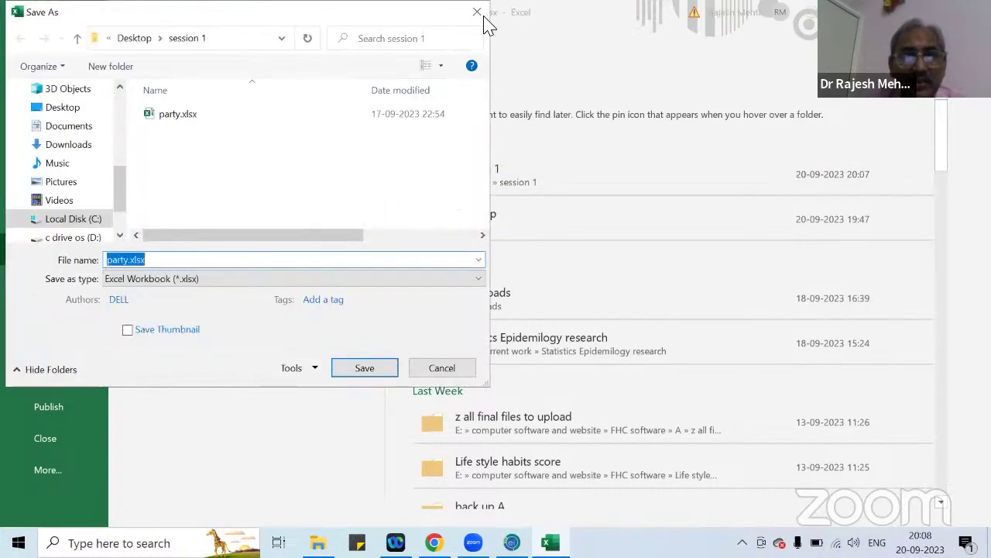
left_click(478, 12)
left_click(478, 224)
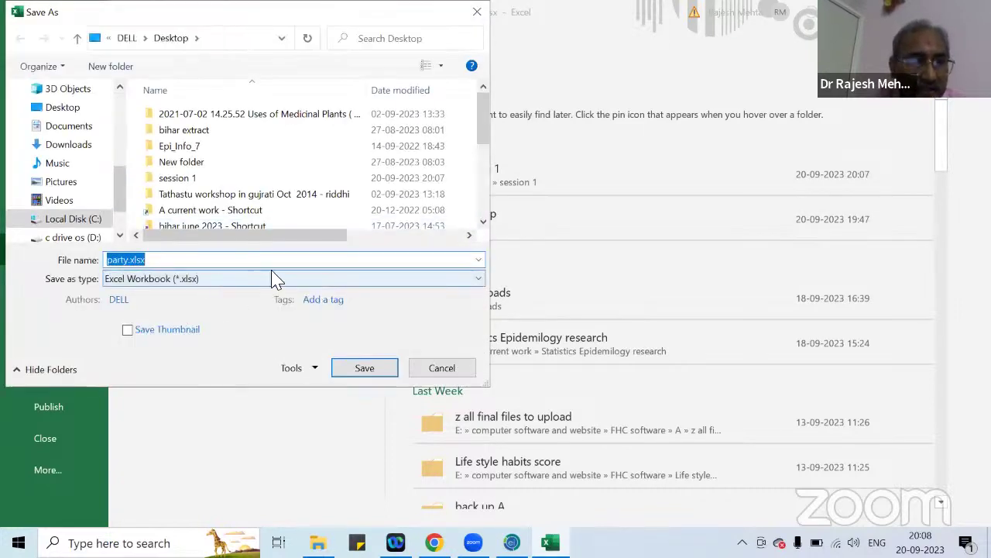
left_click(475, 280)
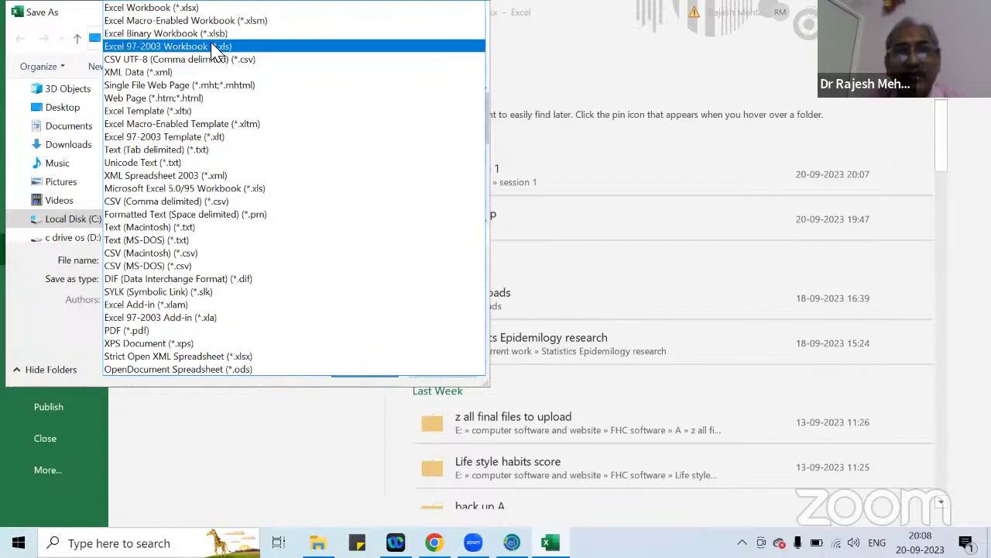
left_click(569, 72)
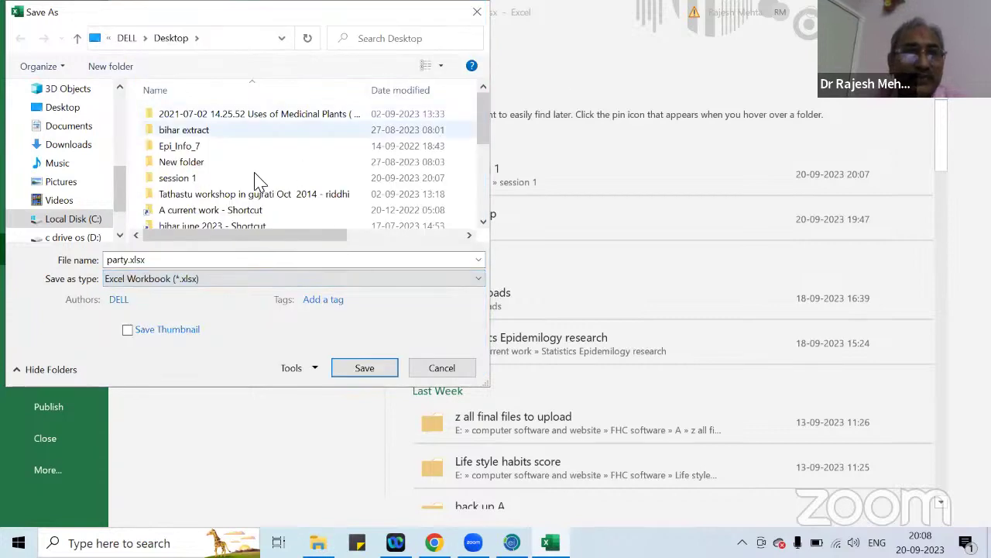
left_click(477, 12)
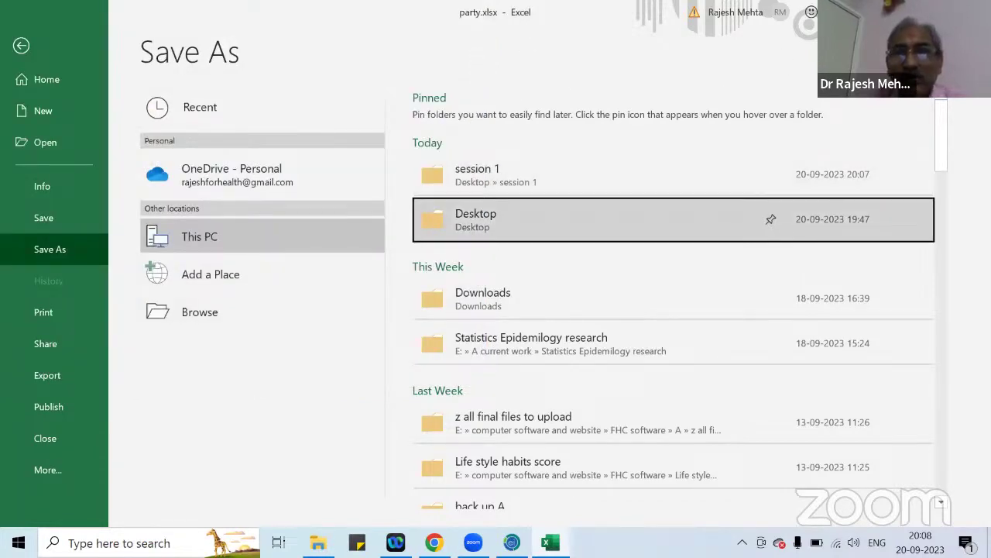
- Close the party.xlsx workbook and the session 1 folder window
left_click(973, 12)
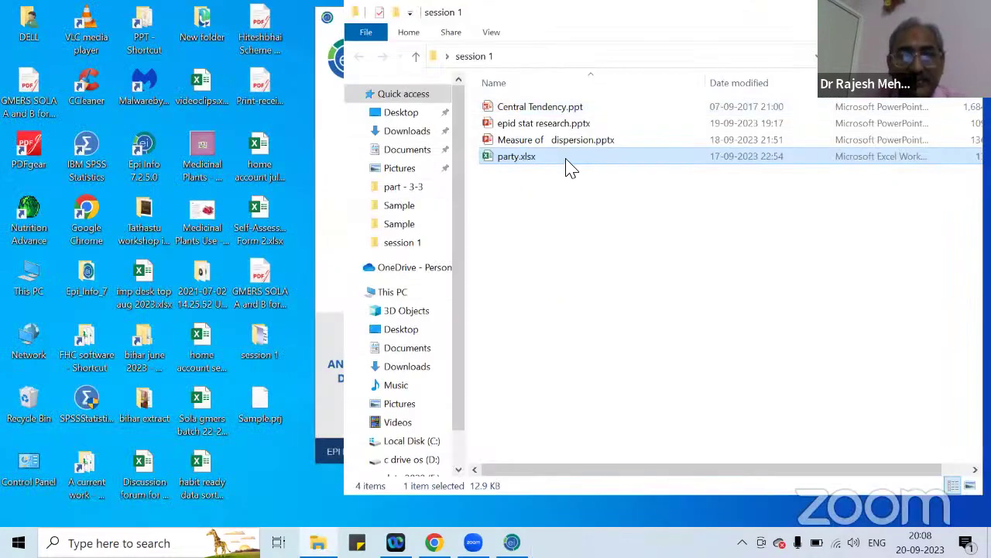
left_click_drag(708, 31, 624, 27)
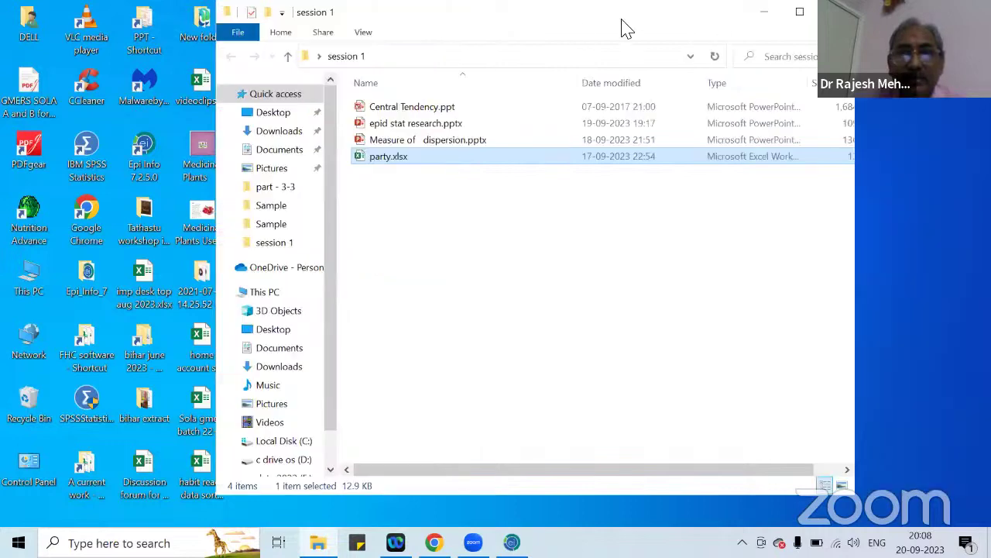
left_click(835, 11)
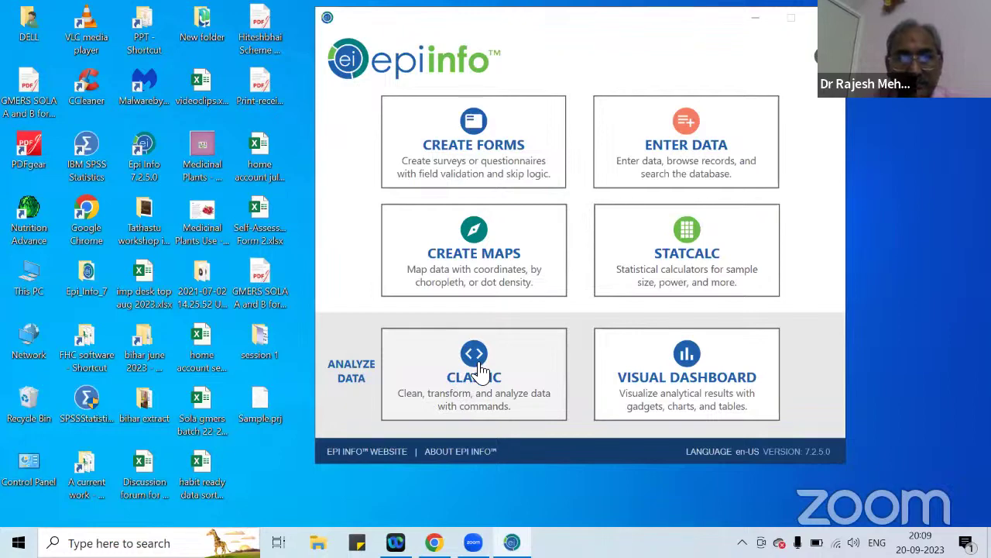
- Launch the Classic analysis module of Epi Info
left_click(507, 364)
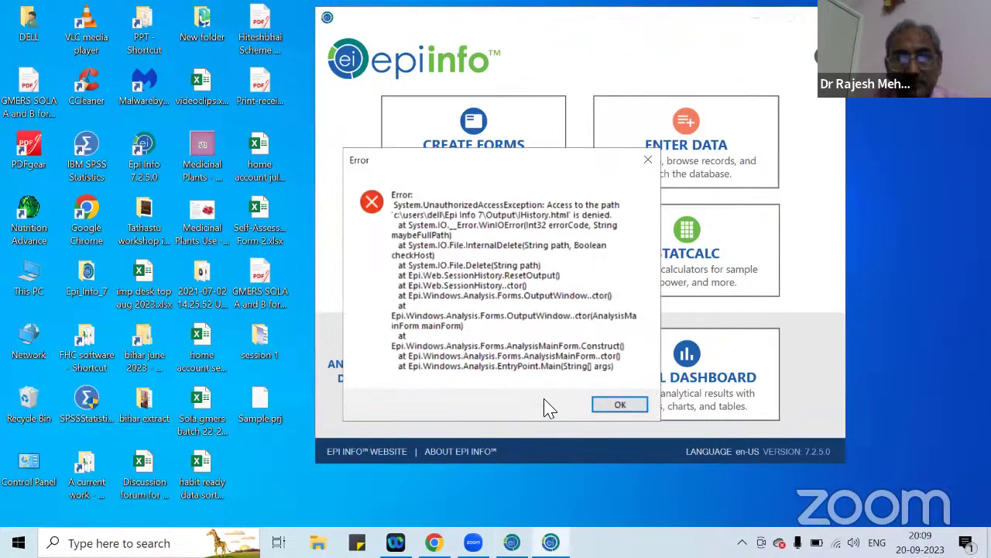
left_click(602, 408)
left_click(471, 358)
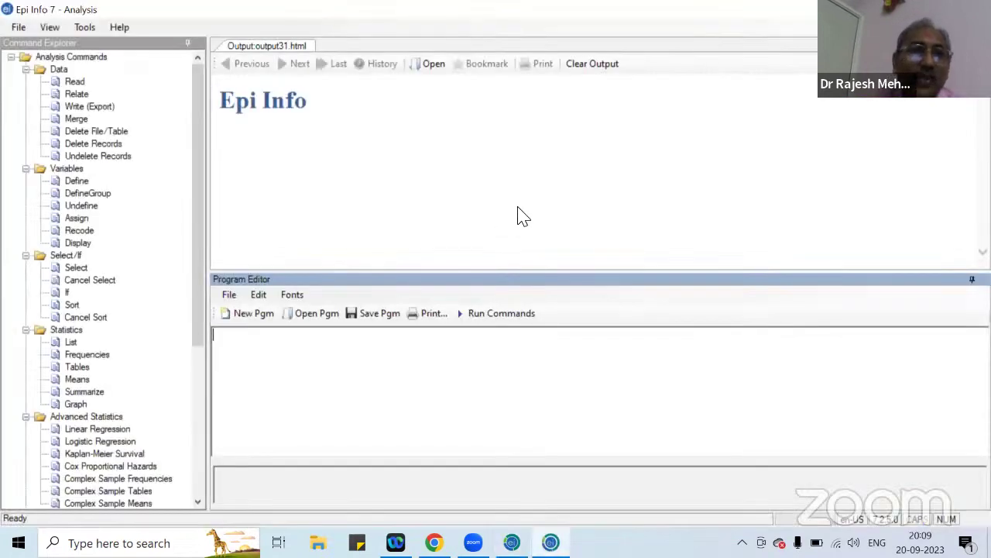
- Start the Read command and set its database type to Microsoft Excel 2007 Workbook (.xlsx)
left_click(77, 82)
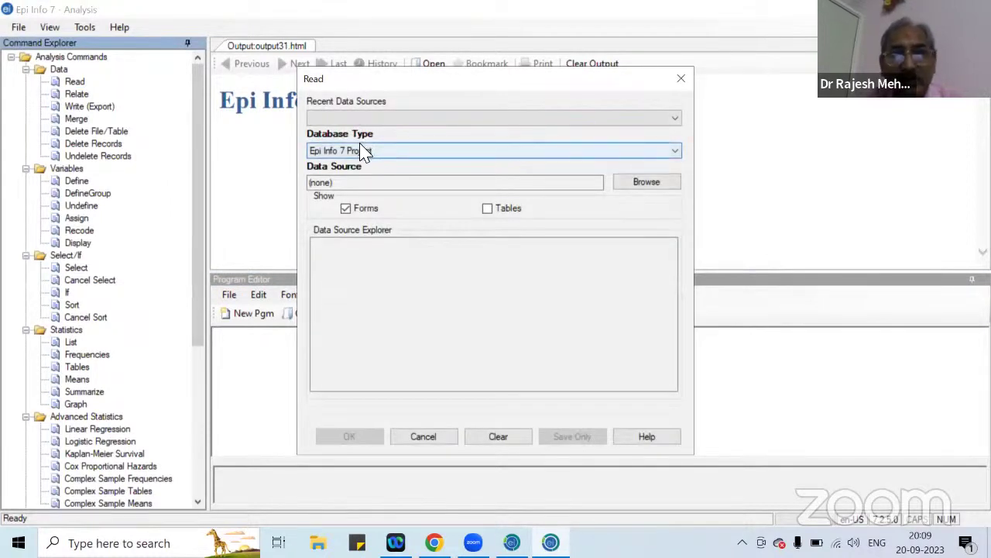
left_click(678, 155)
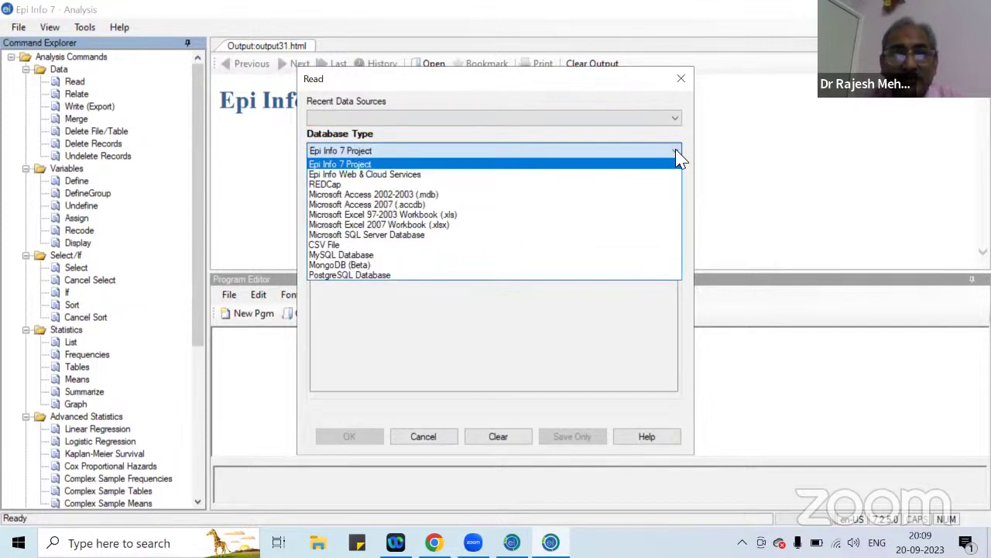
left_click(678, 155)
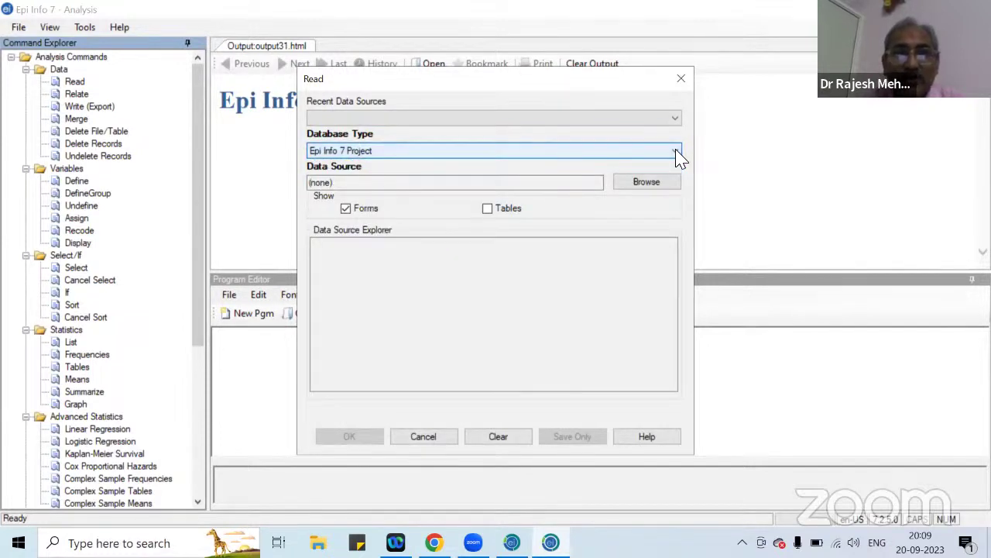
left_click(678, 155)
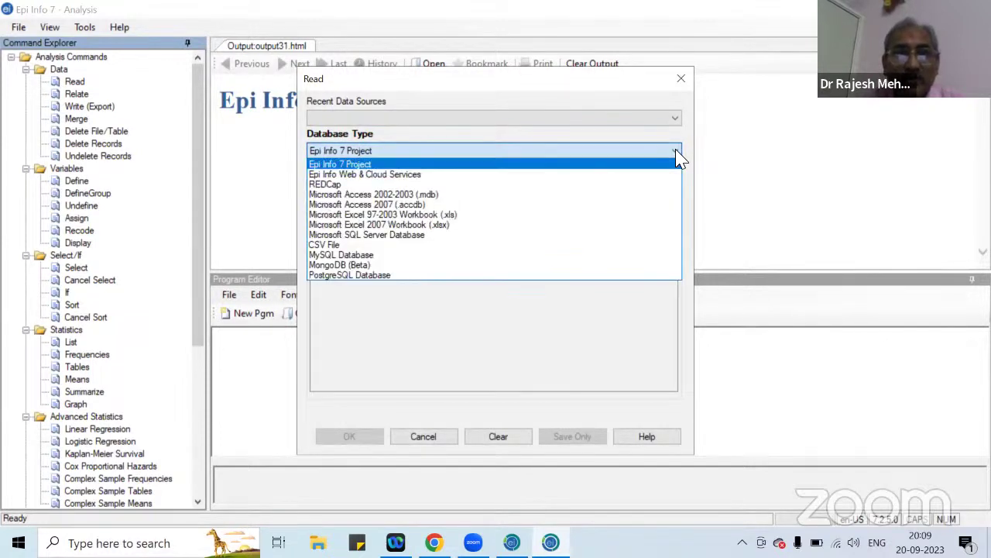
left_click(406, 225)
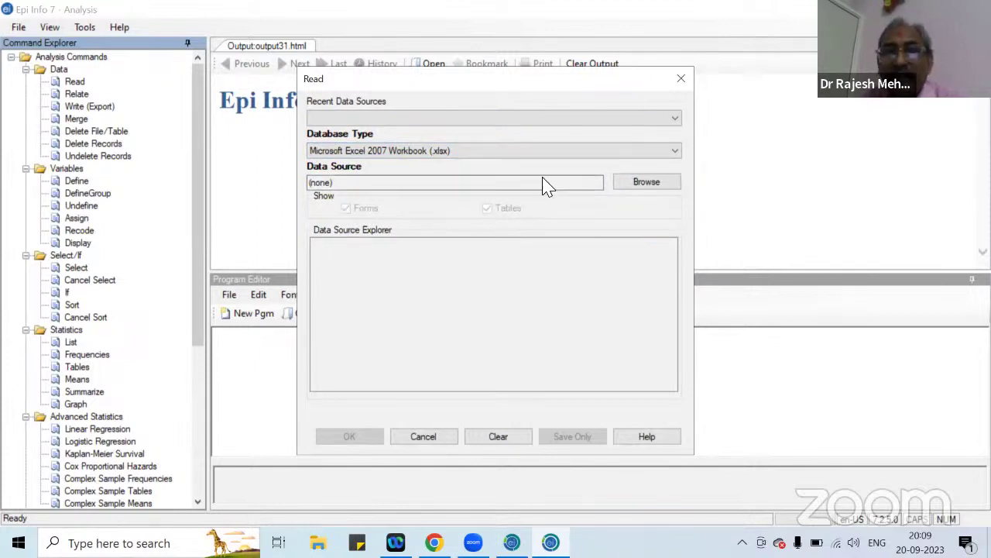
left_click(668, 153)
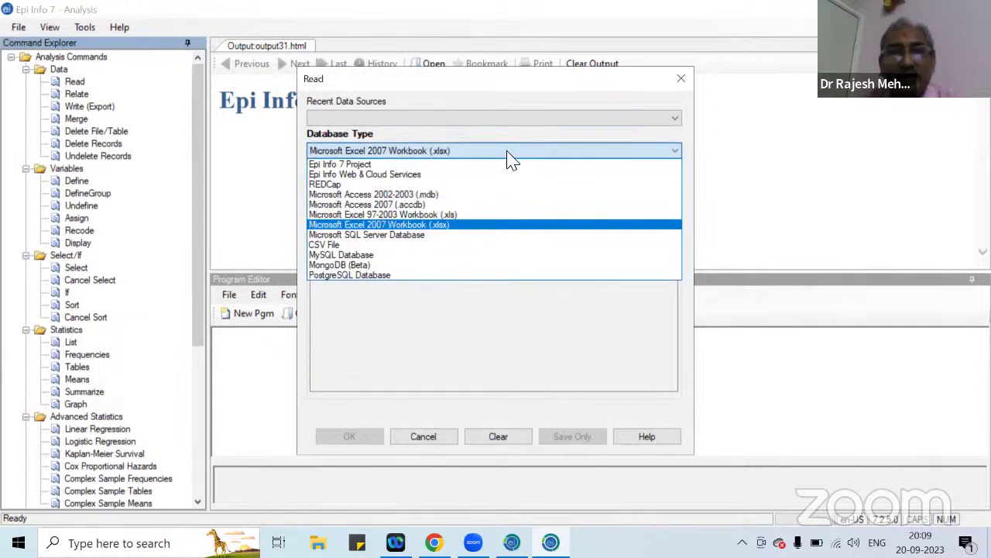
left_click(364, 165)
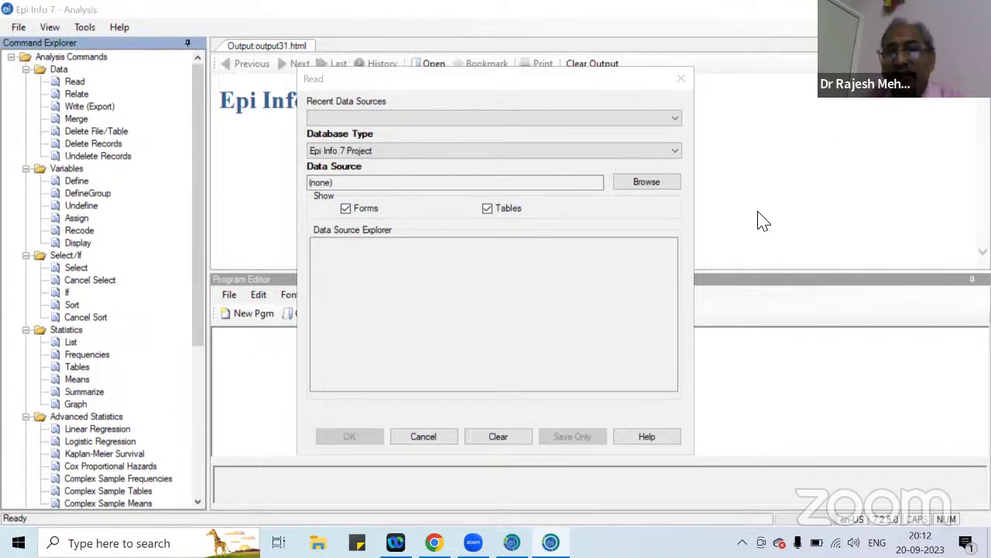
left_click(676, 153)
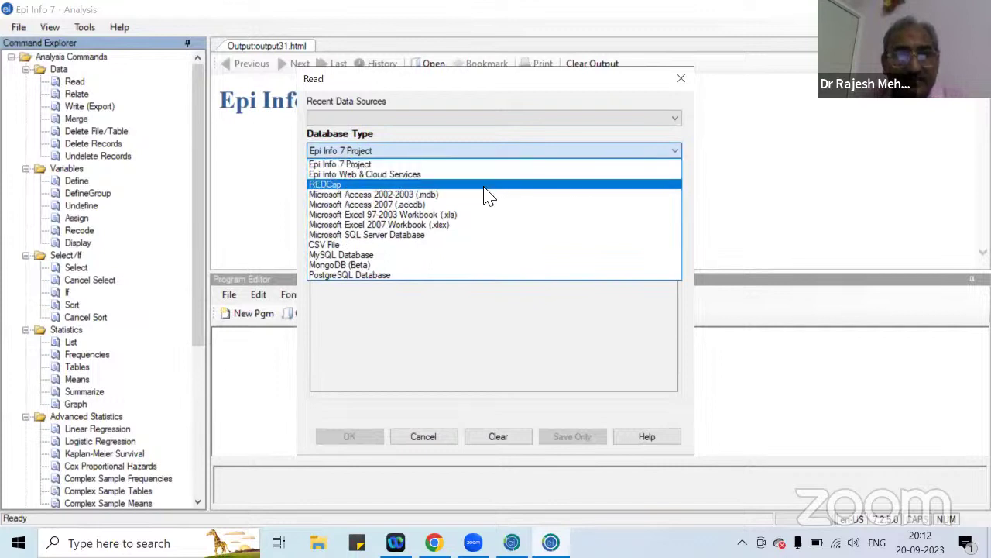
left_click(447, 224)
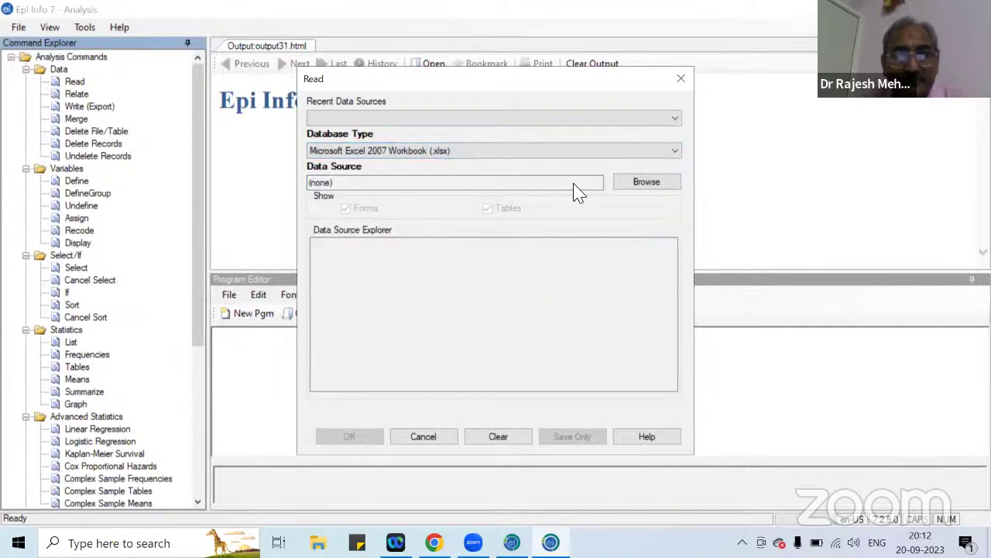
- Choose party.xlsx in the Desktop's session 1 folder as the workbook for the data source
left_click(643, 182)
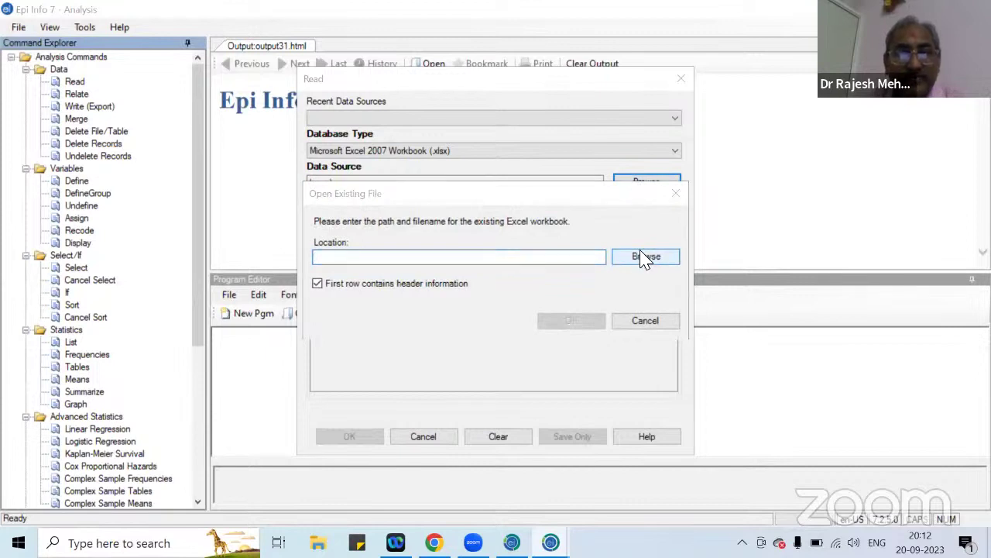
left_click(646, 257)
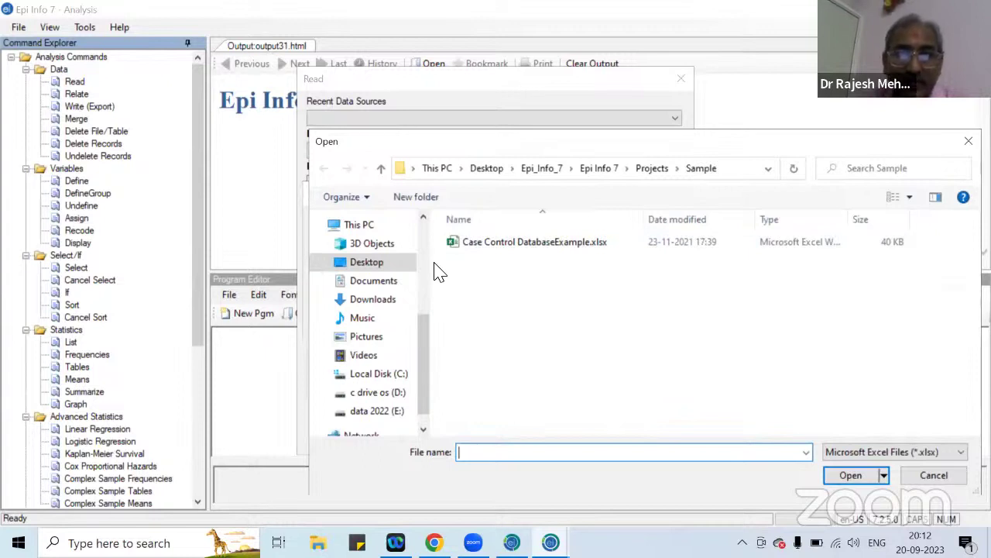
left_click(376, 263)
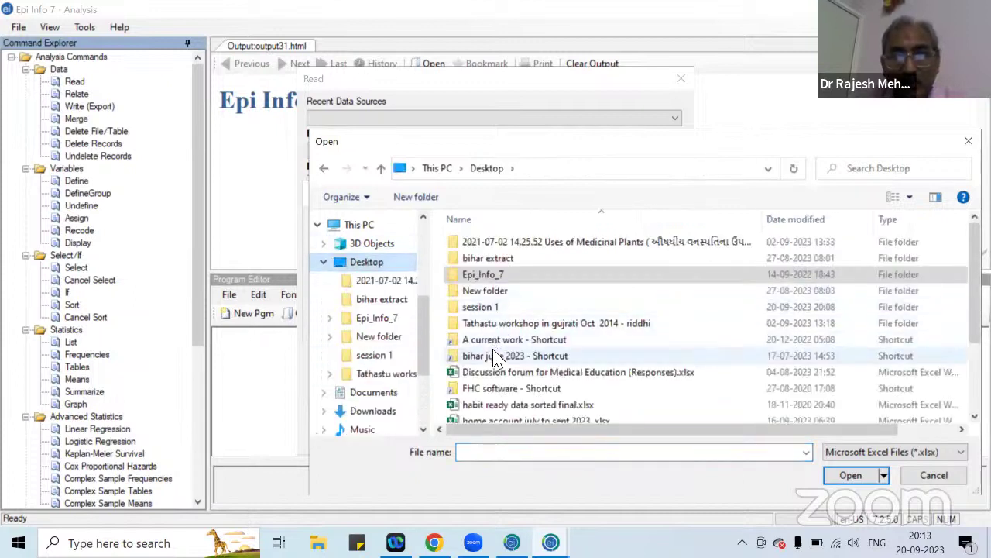
left_click(479, 310)
double_click(481, 310)
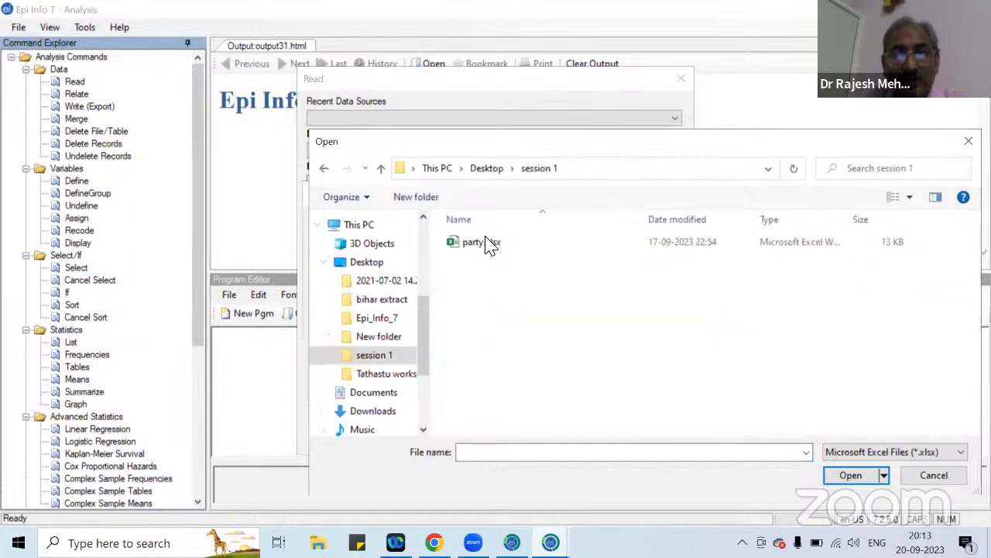
left_click(487, 243)
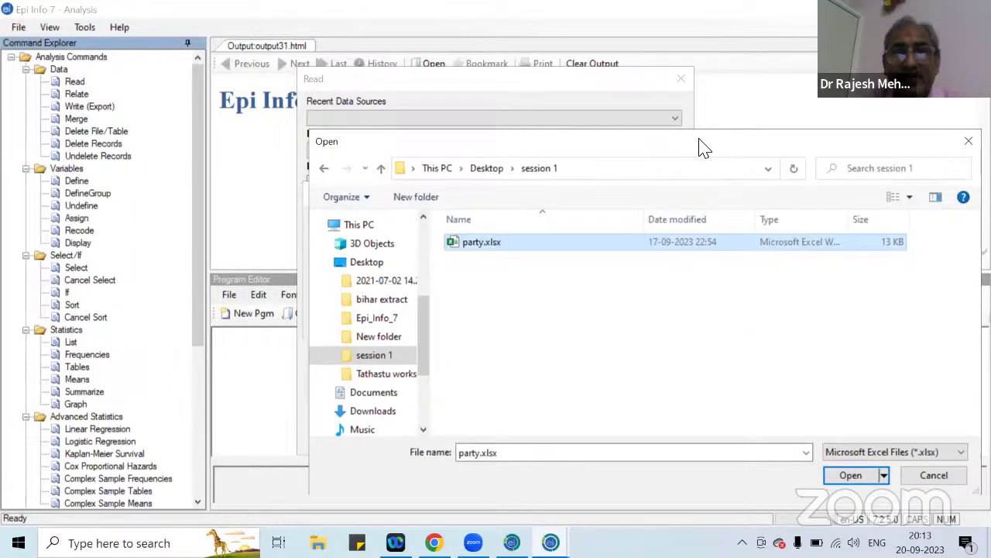
left_click_drag(685, 144, 495, 106)
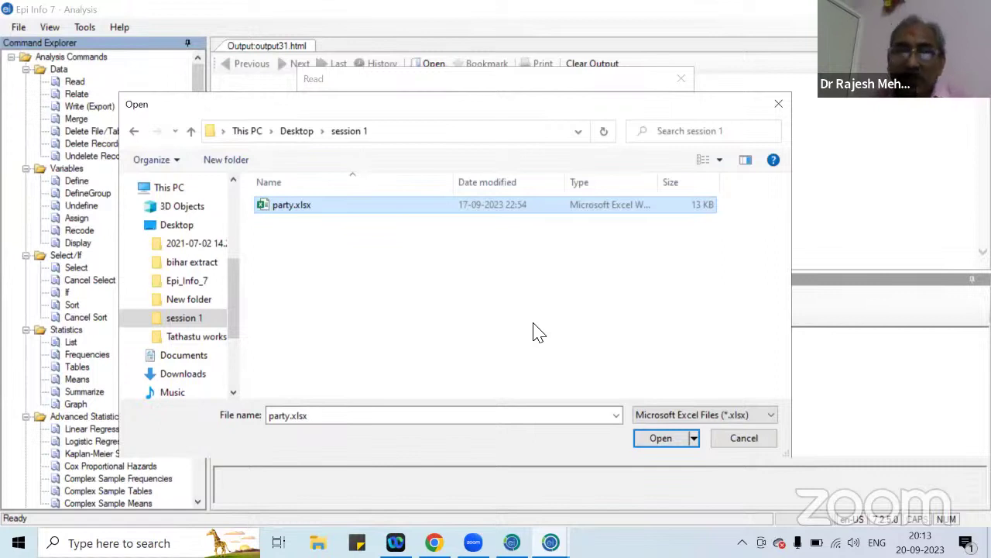
left_click(662, 439)
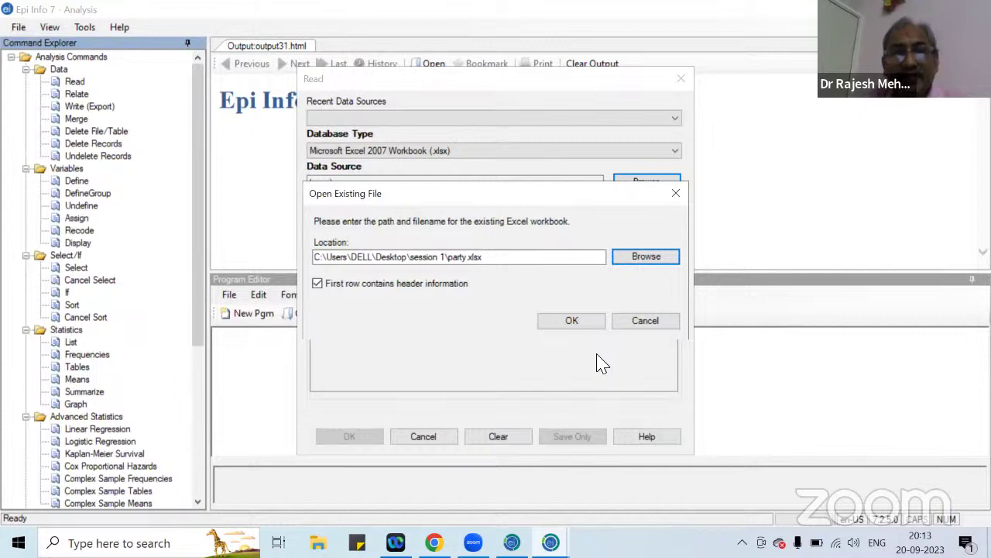
- Accept the workbook with its first row as header information and read the data from sheet1$
left_click(571, 323)
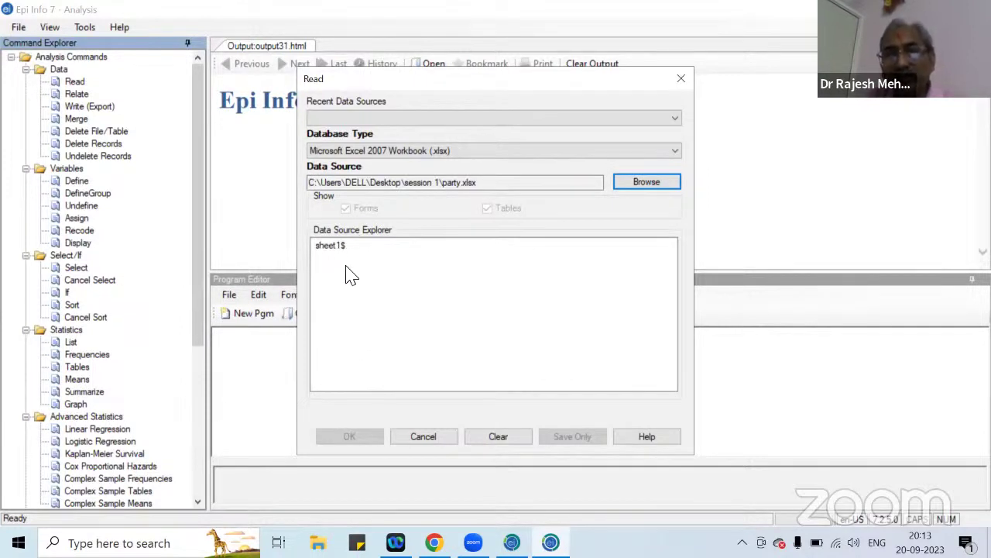
left_click(336, 248)
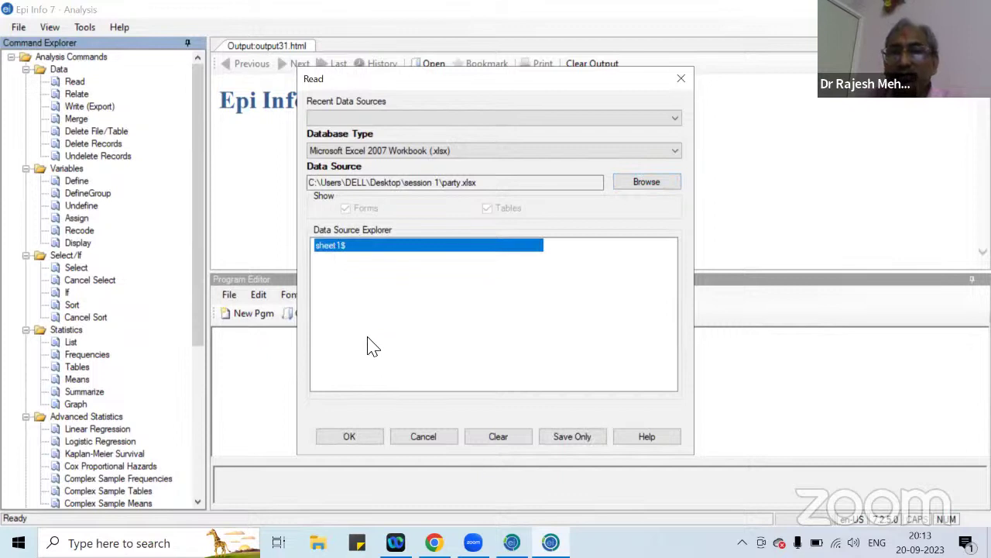
left_click(365, 433)
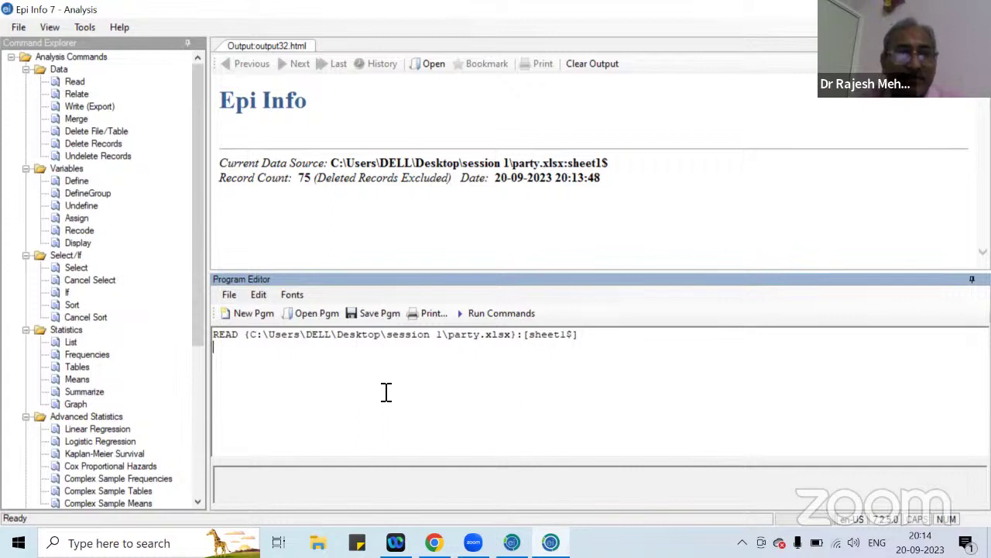
- Start the Frequencies command and add CABBAGESAL, COFFEE, MILK and MASHEDPOTA as its variables
left_click(96, 355)
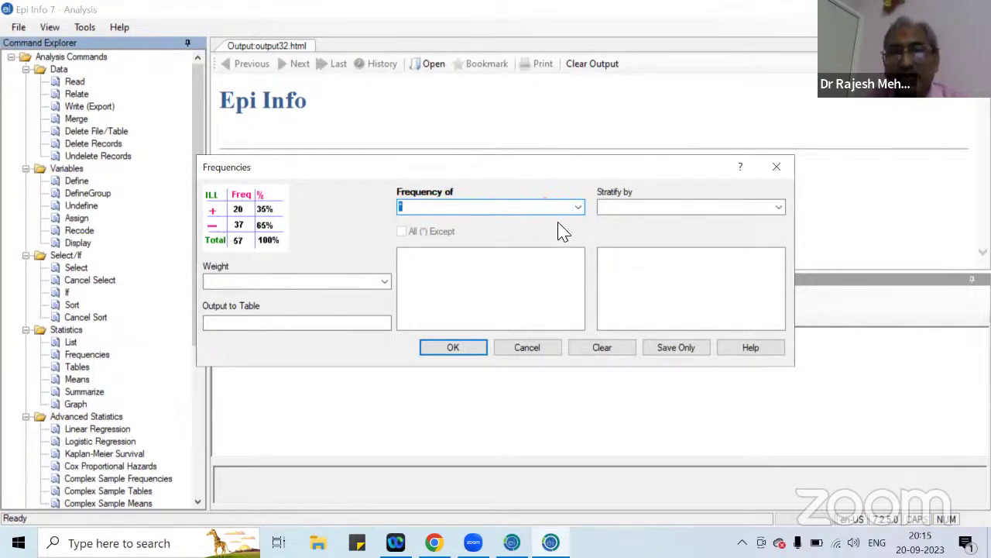
left_click(578, 208)
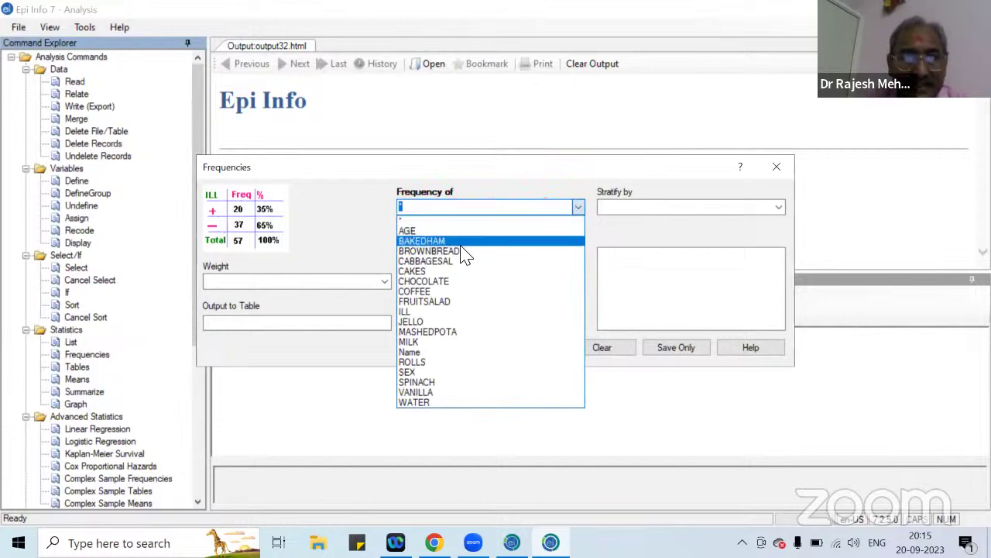
left_click(432, 264)
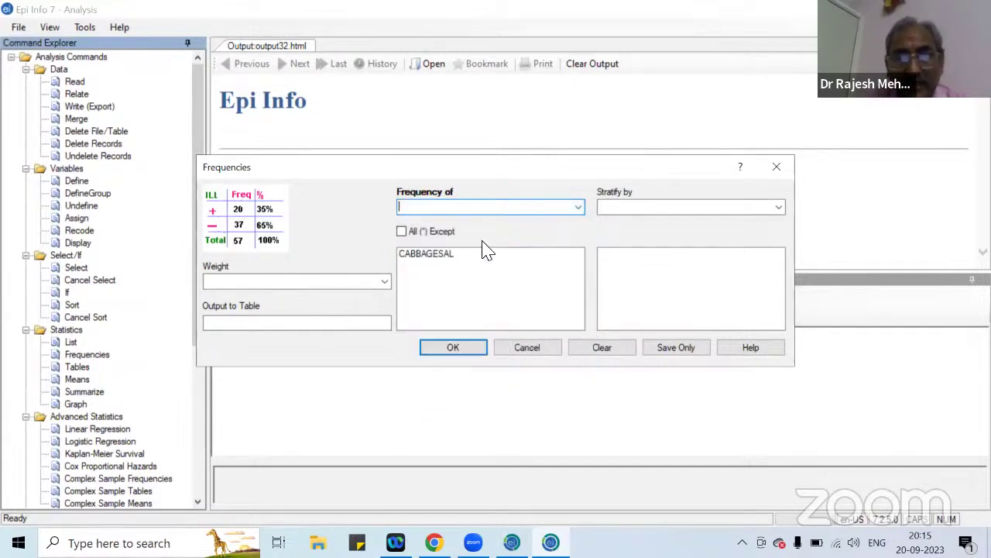
left_click(578, 208)
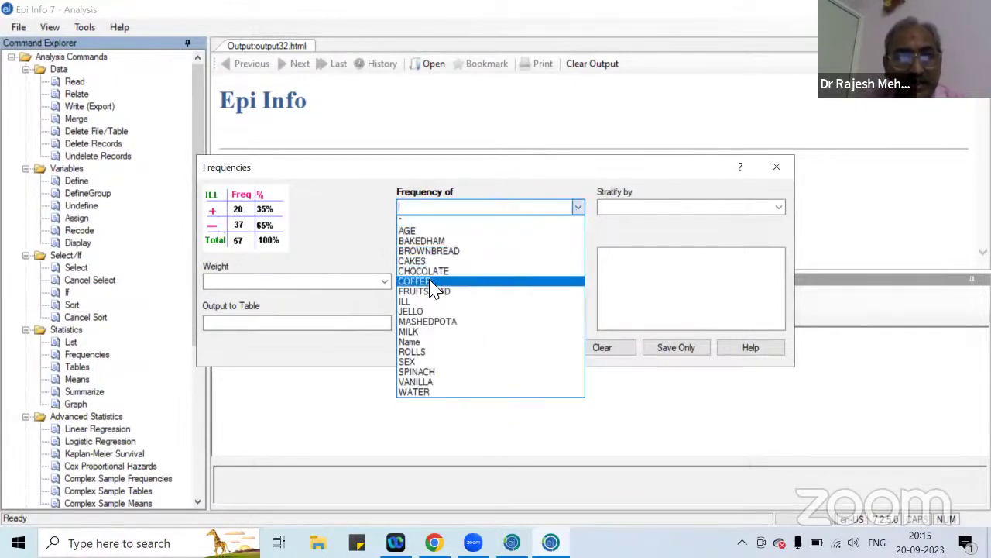
left_click(433, 282)
left_click(578, 207)
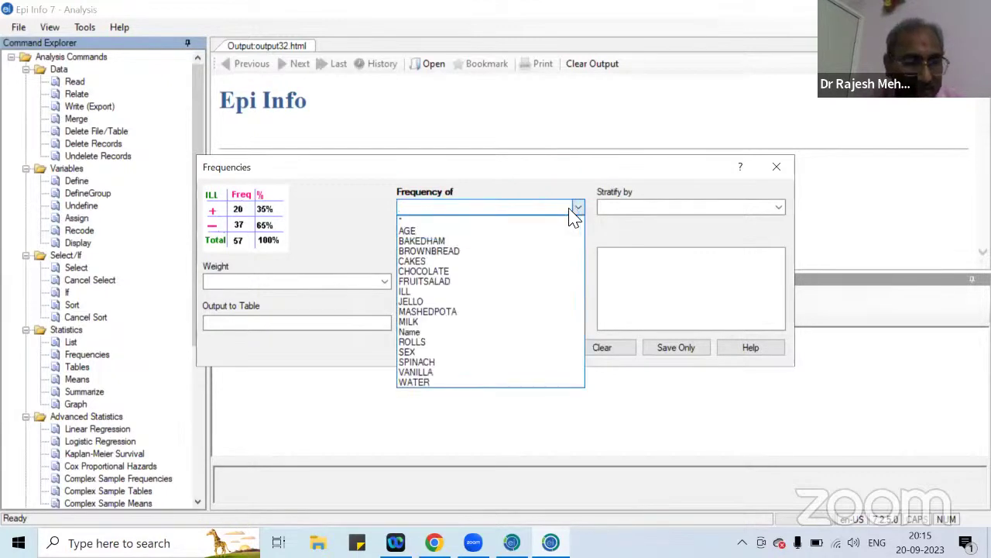
left_click(419, 326)
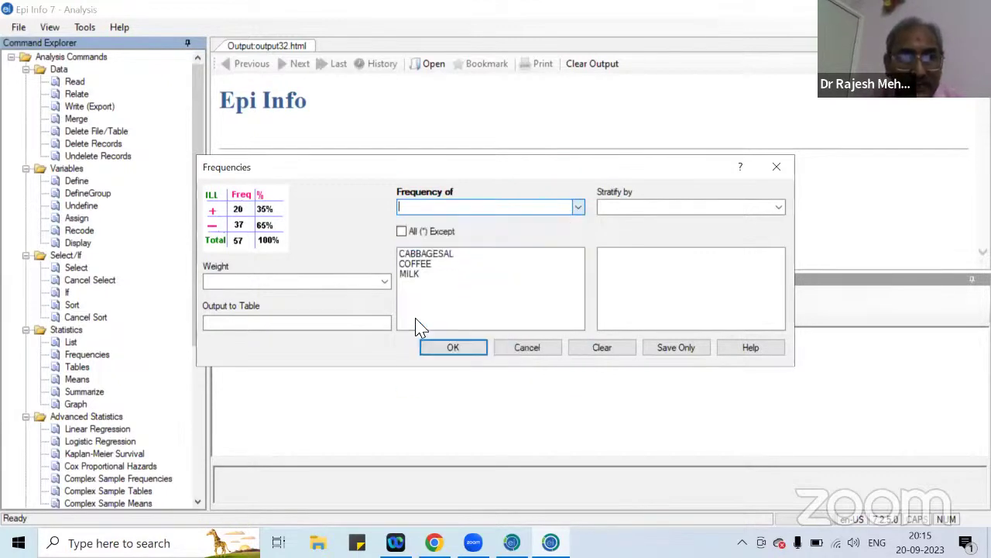
left_click(578, 207)
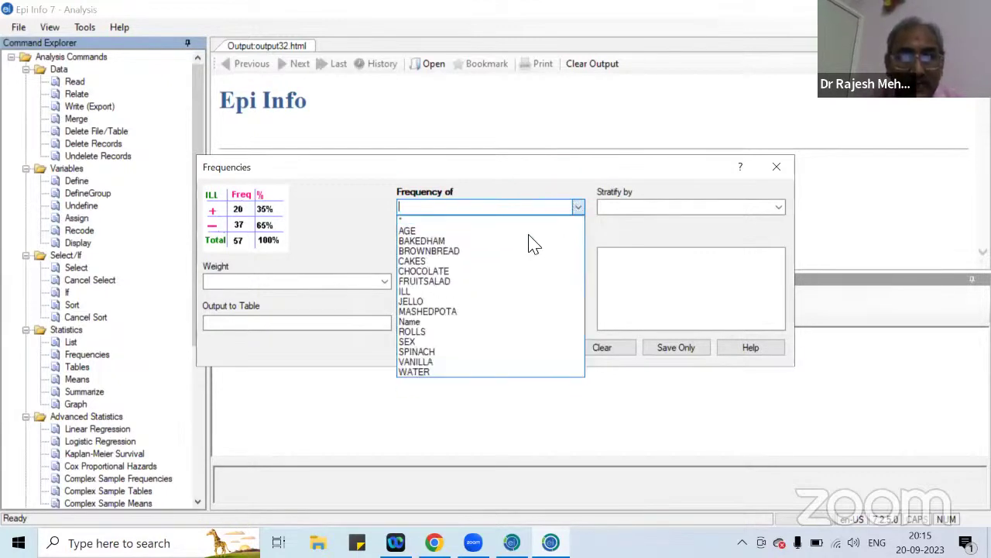
left_click(430, 316)
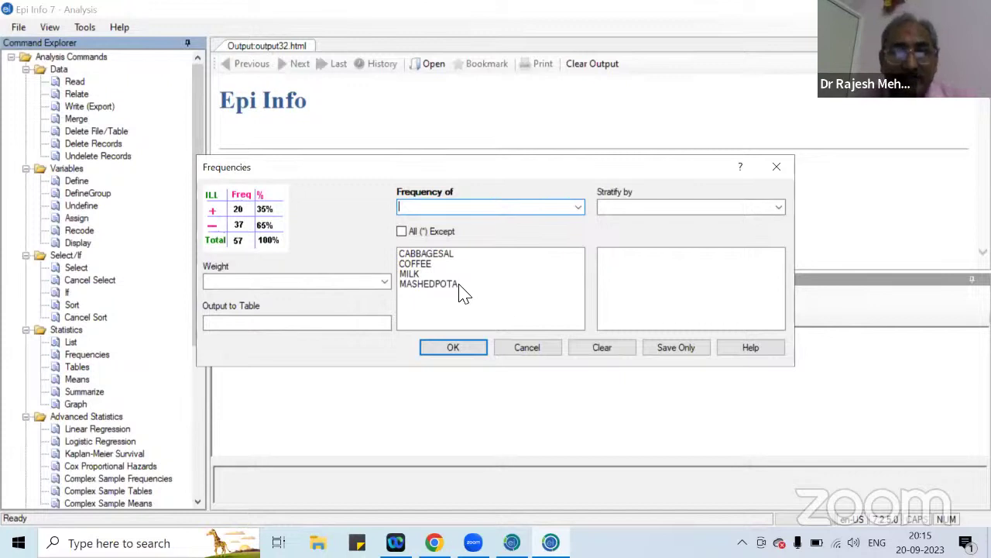
- Switch the frequency selection to All (*) Except and add the Name variable to the list
left_click(402, 232)
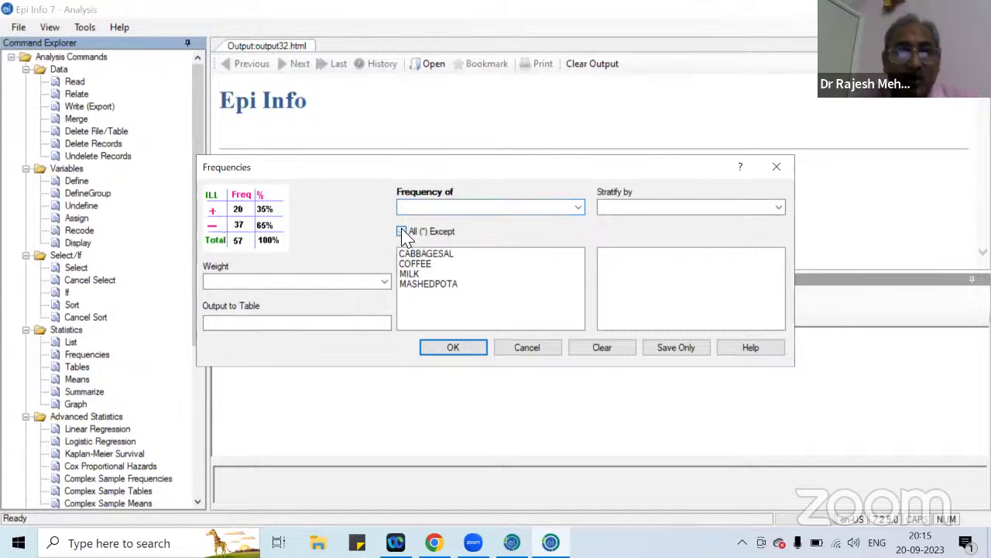
left_click(579, 207)
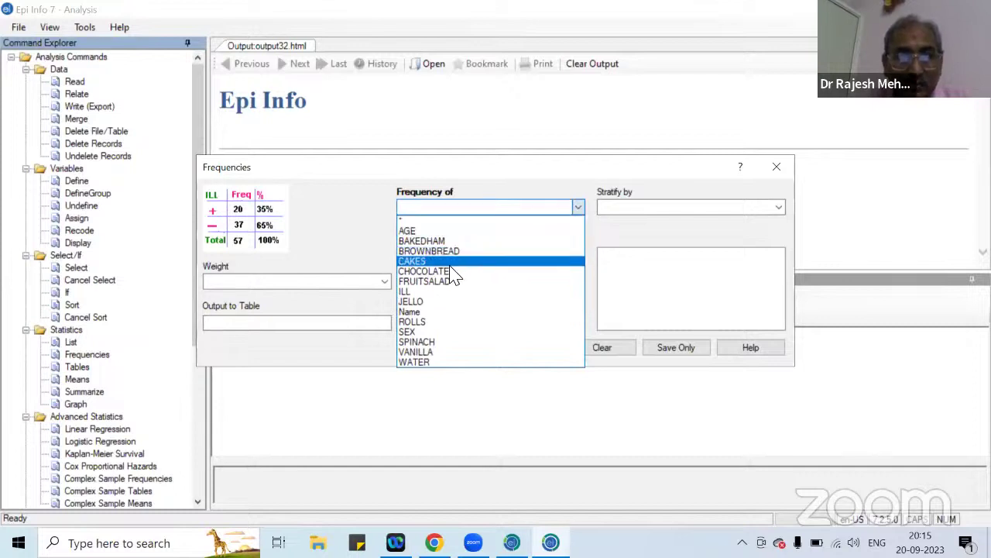
left_click(436, 313)
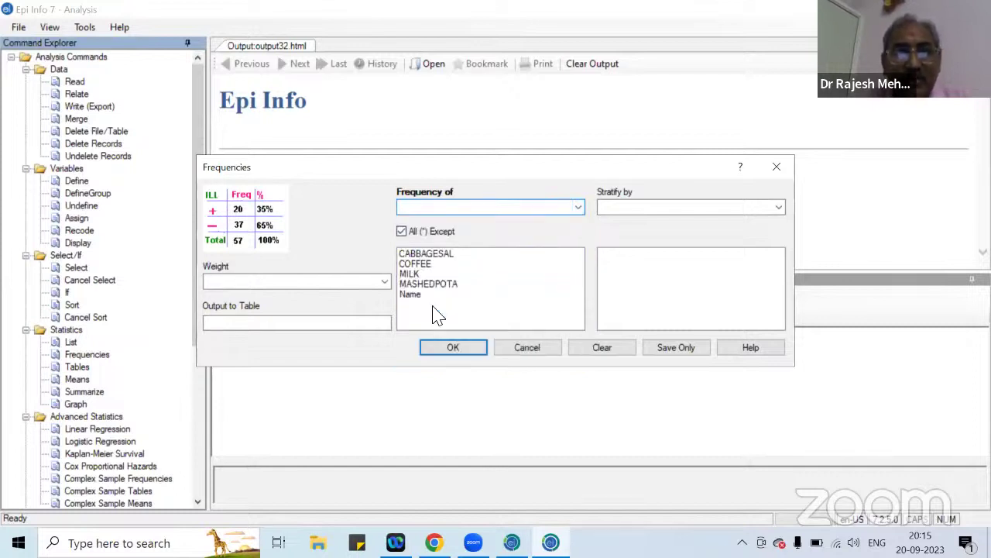
- Remove CABBAGESAL, COFFEE, MILK and MASHEDPOTA from the list of excluded variables
left_click(435, 255)
left_click(424, 255)
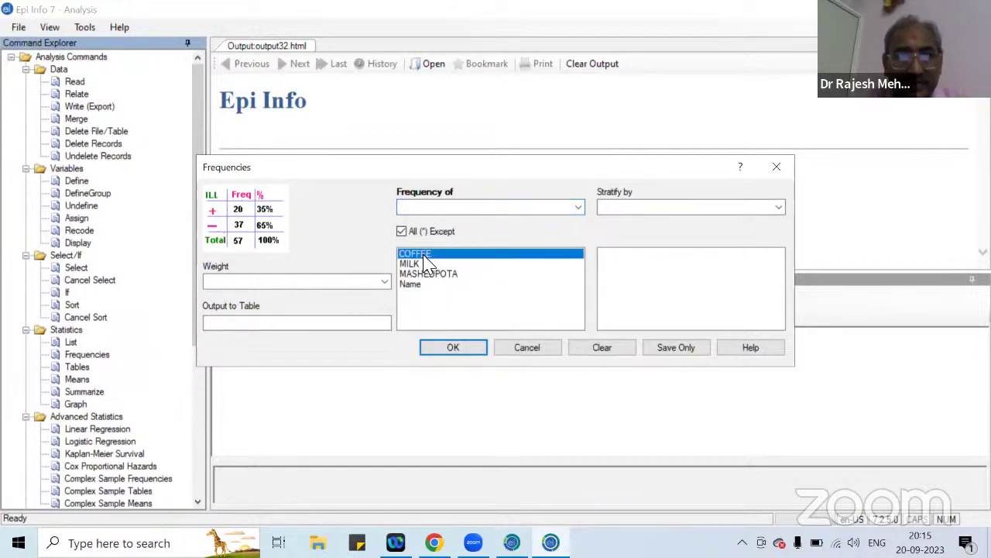
left_click(426, 256)
left_click(432, 258)
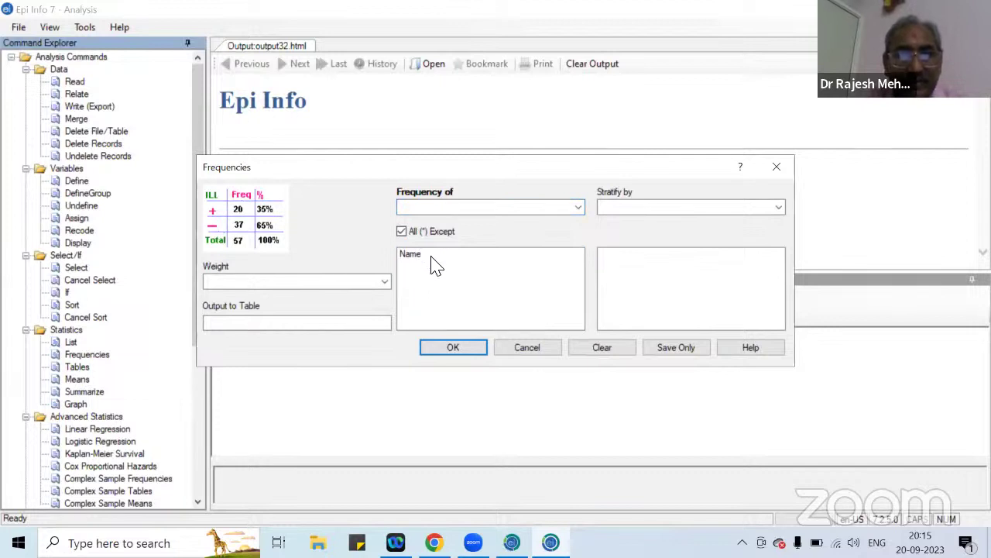
- Add AGE to the excluded variables and run the frequencies for all remaining variables
left_click(578, 208)
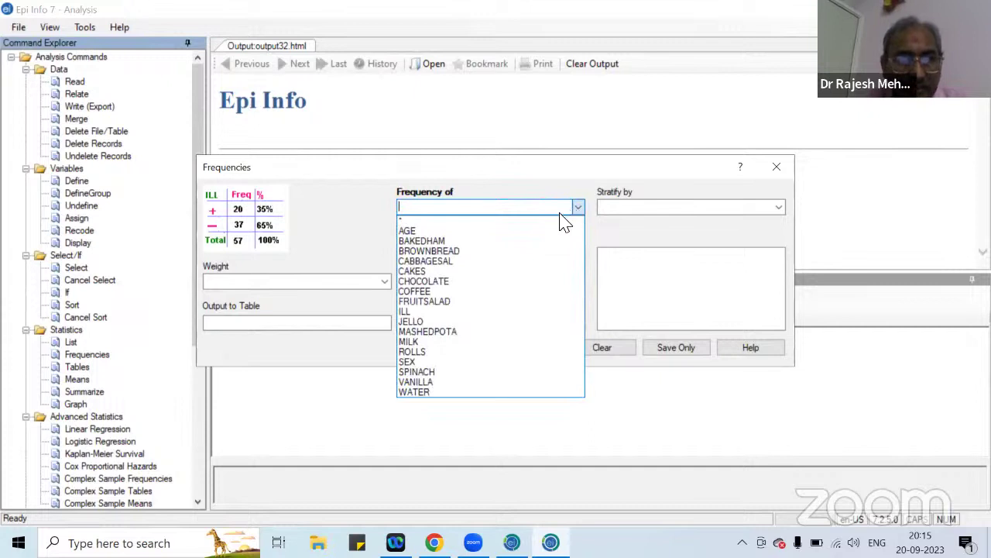
left_click(493, 231)
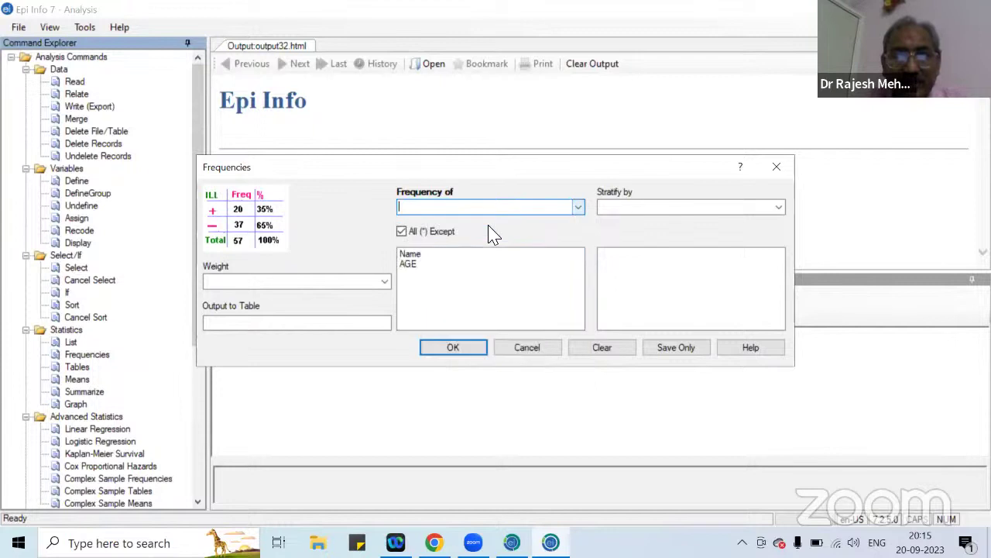
left_click(579, 208)
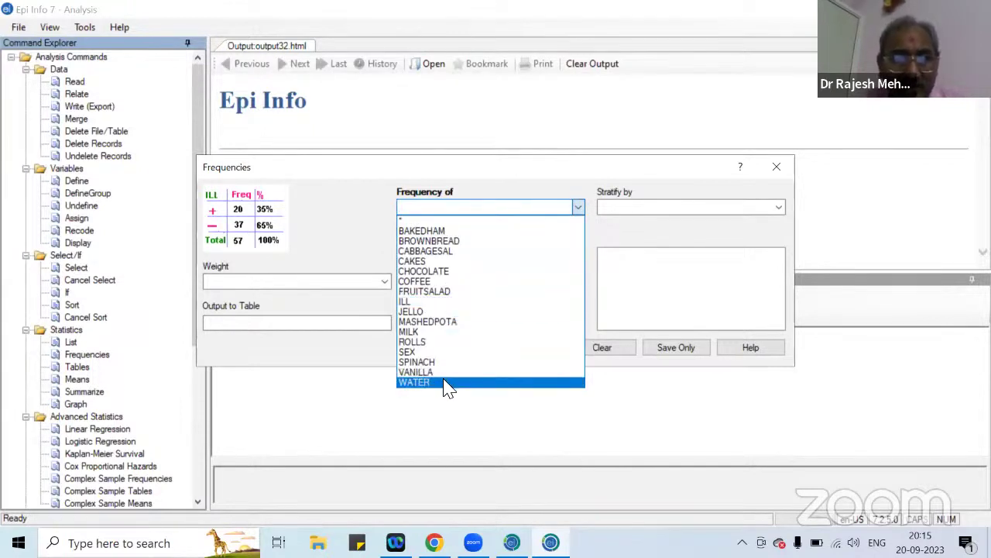
left_click(624, 265)
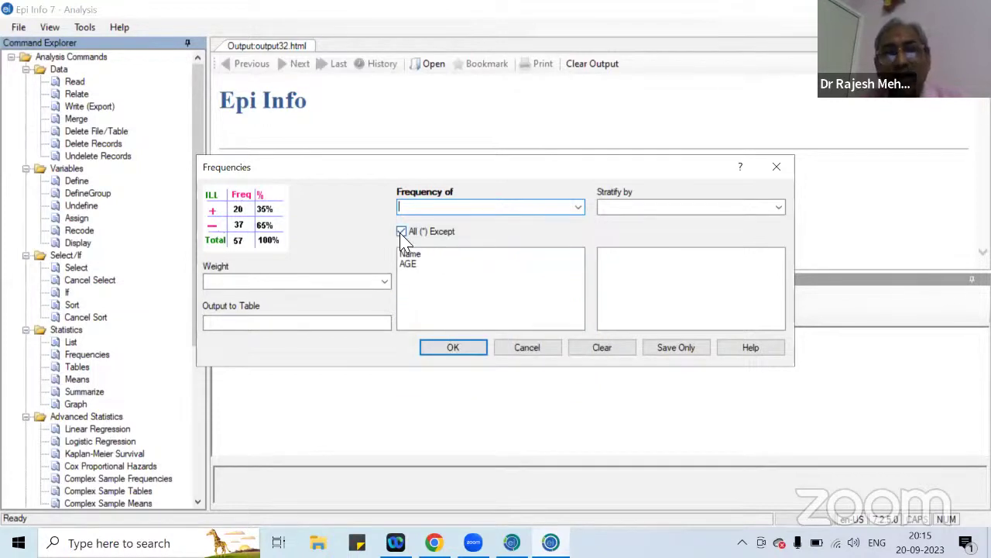
left_click(455, 350)
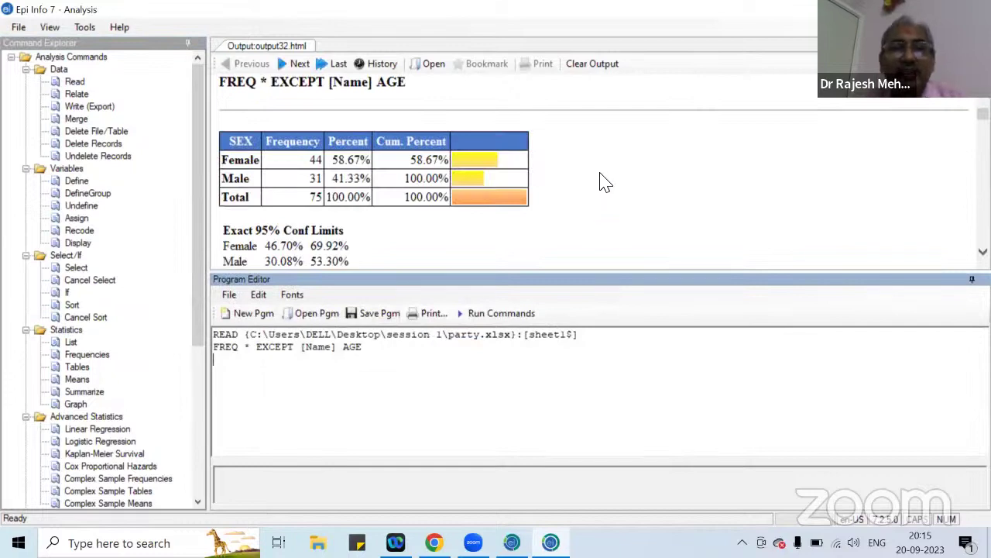
- Review the frequency tables and exact 95% confidence limits of the food variables in the output
scroll(596, 189, "down", 10)
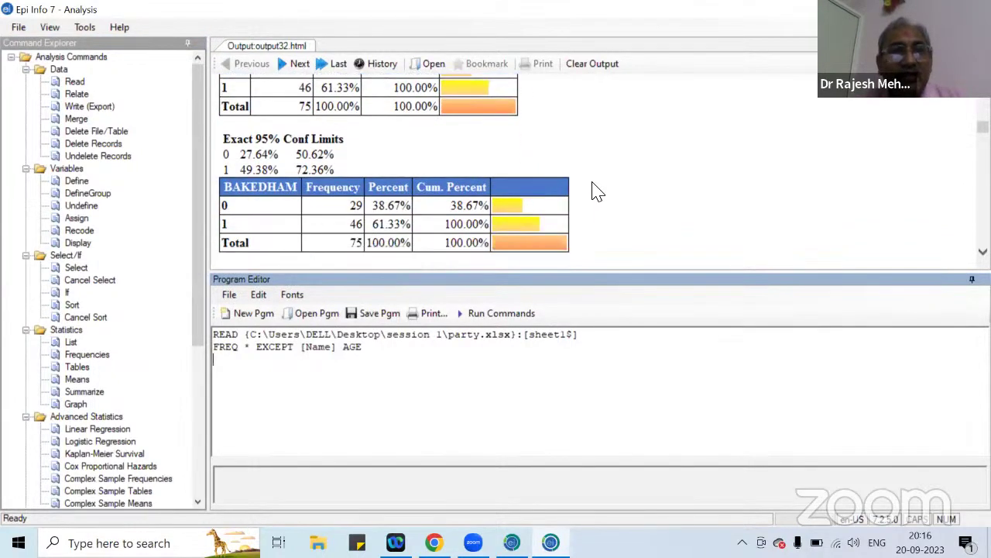
scroll(596, 191, "down", 4)
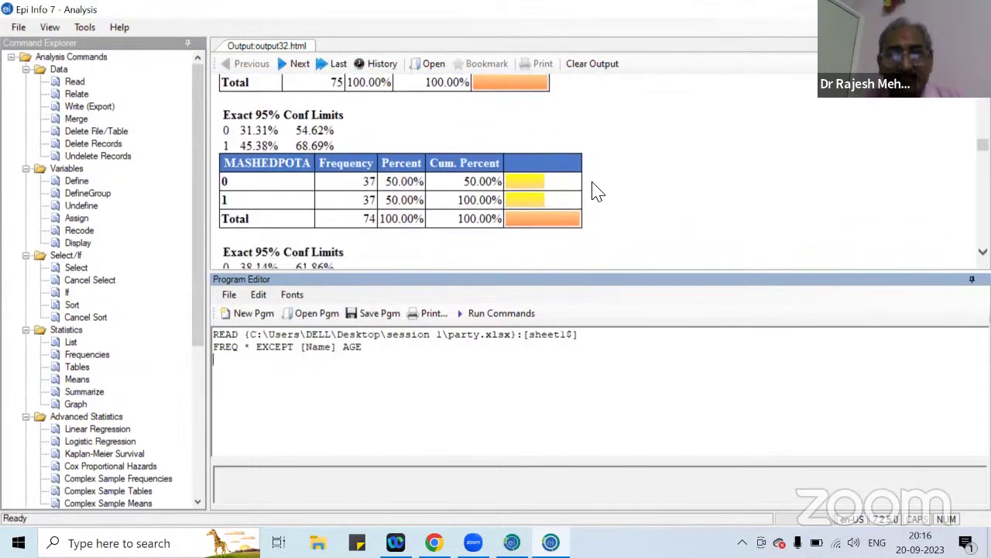
scroll(597, 191, "down", 6)
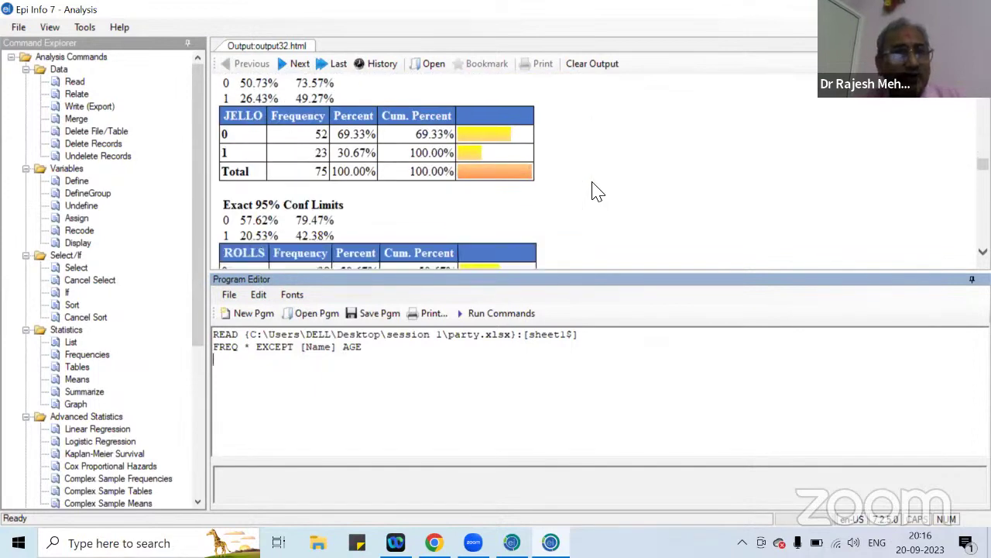
scroll(597, 191, "down", 1)
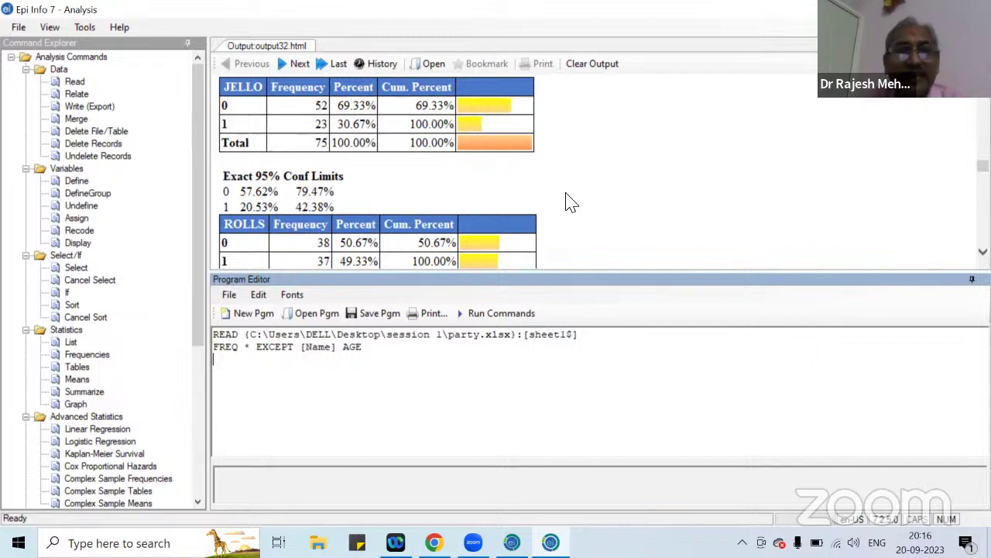
scroll(567, 204, "down", 2)
scroll(571, 204, "down", 1)
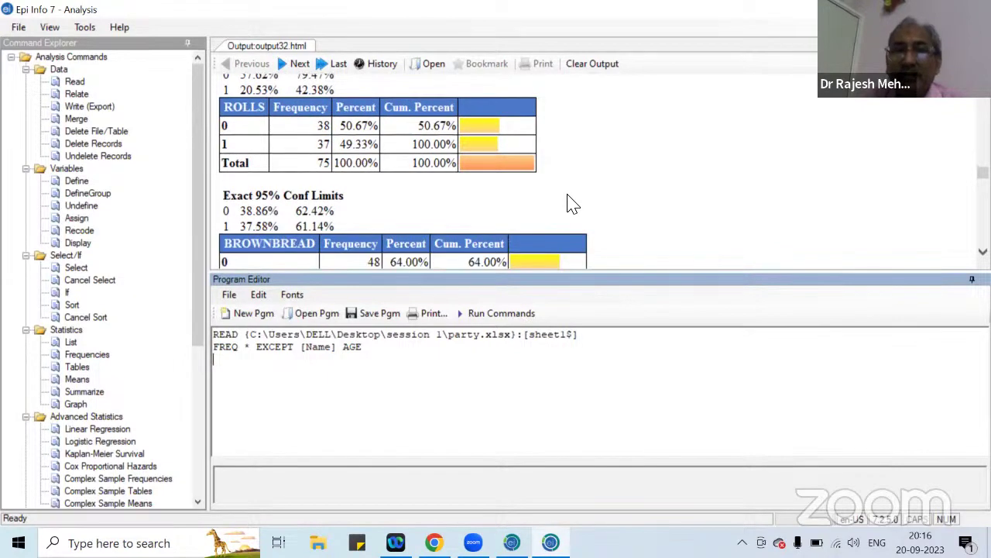
scroll(570, 204, "up", 5)
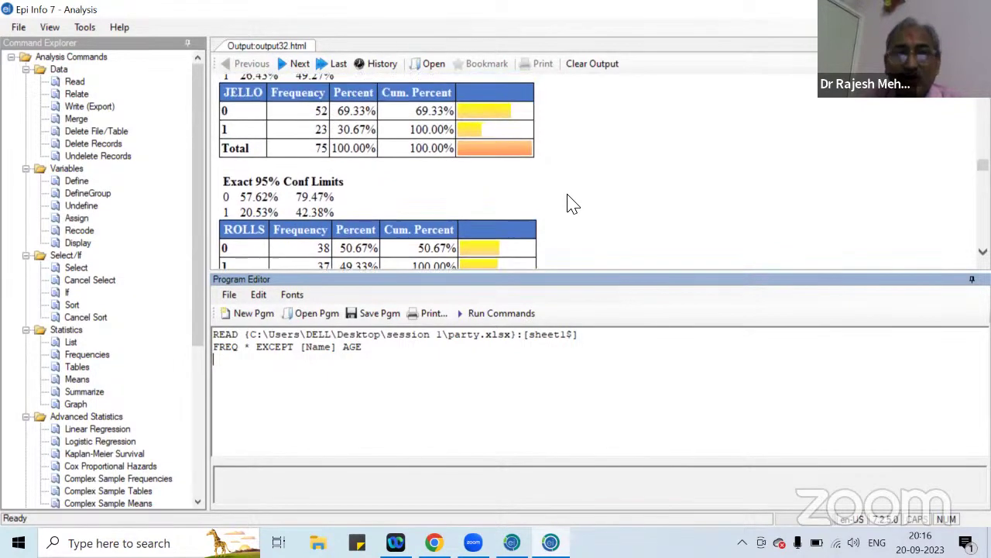
- Run the Frequencies command for the AGE variable alone
left_click(91, 355)
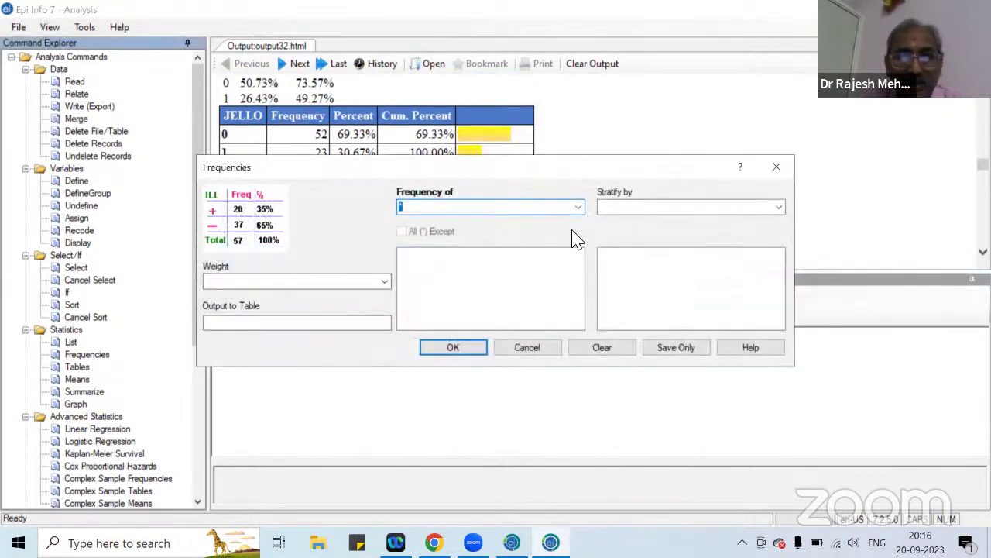
left_click(578, 207)
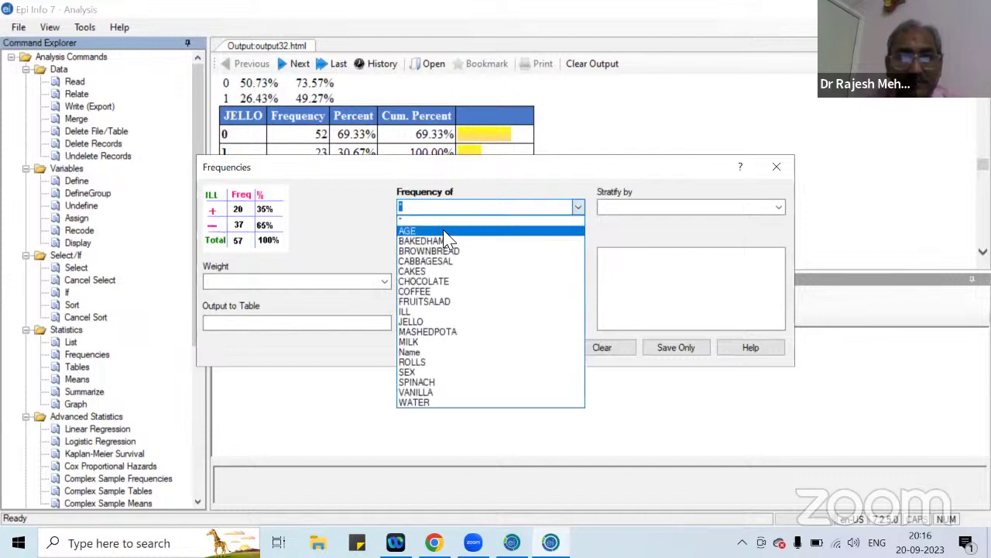
left_click(445, 232)
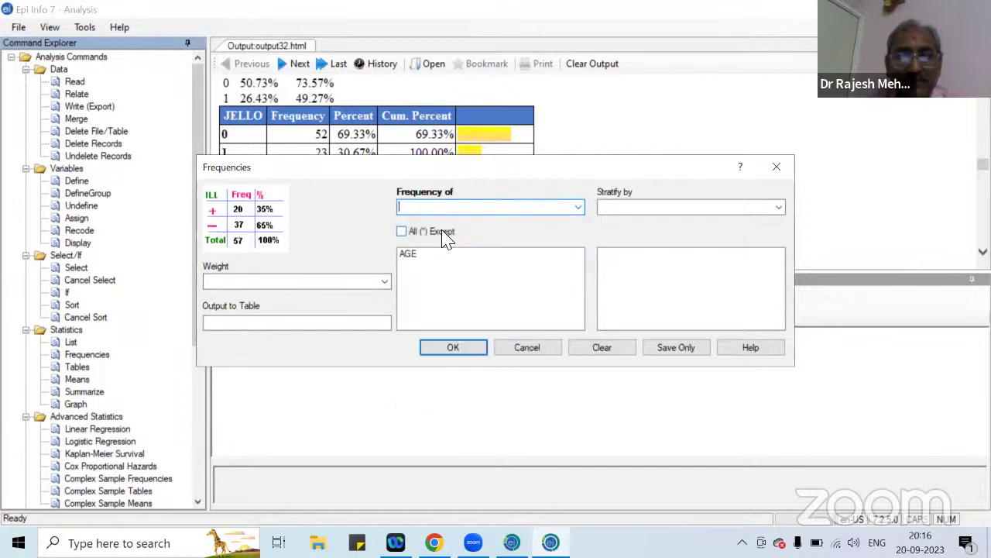
left_click(452, 351)
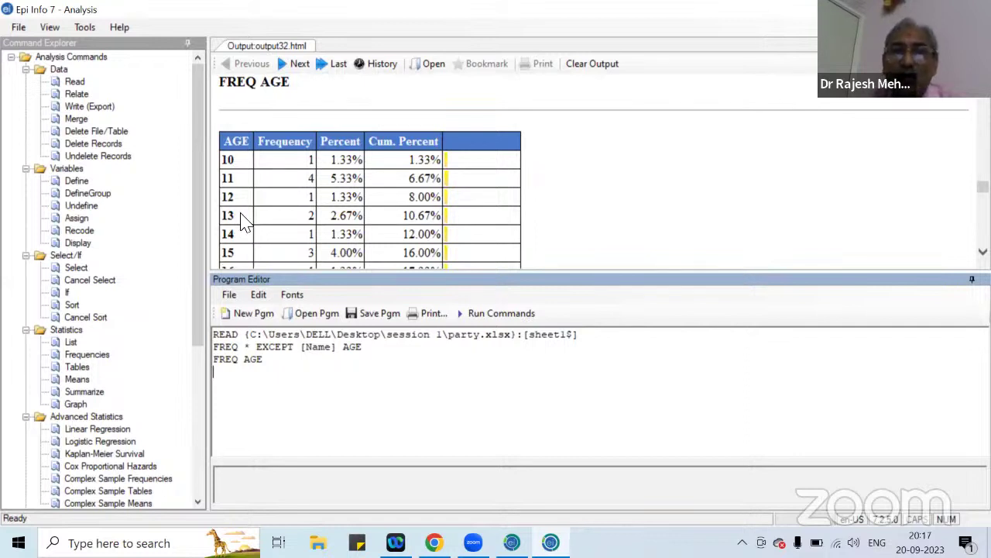
- Examine the AGE frequency table, including its percent and cumulative percent columns, through to the total row
scroll(336, 215, "down", 3)
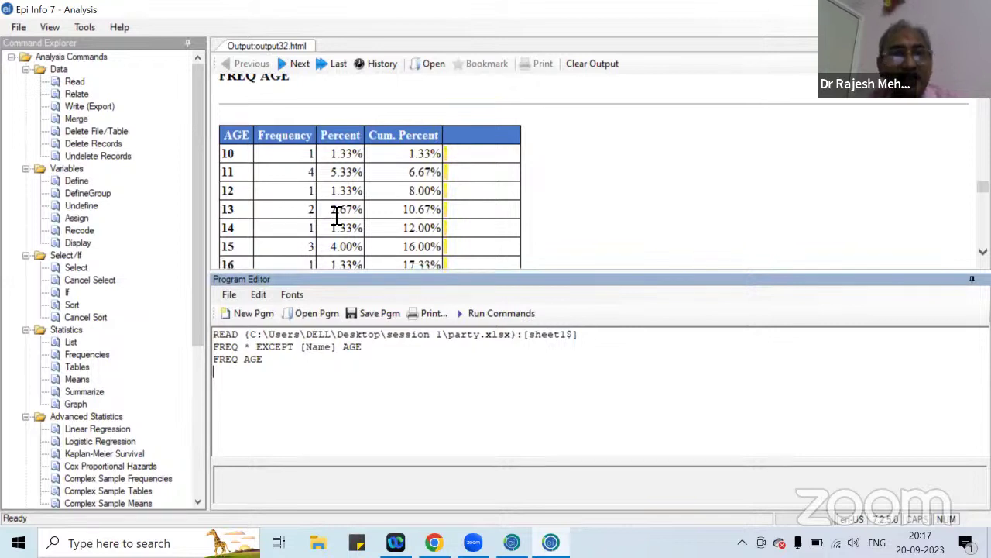
scroll(336, 215, "down", 8)
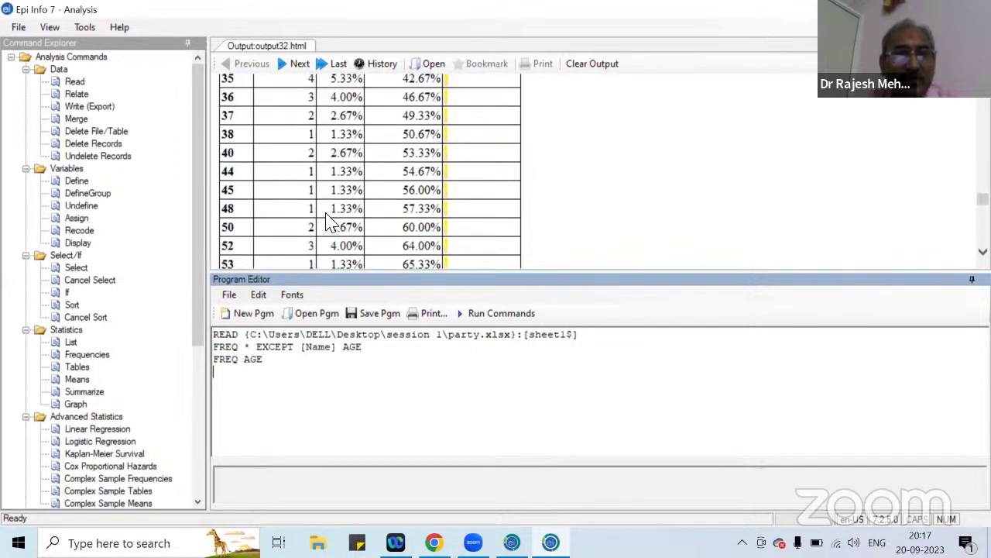
scroll(327, 220, "down", 4)
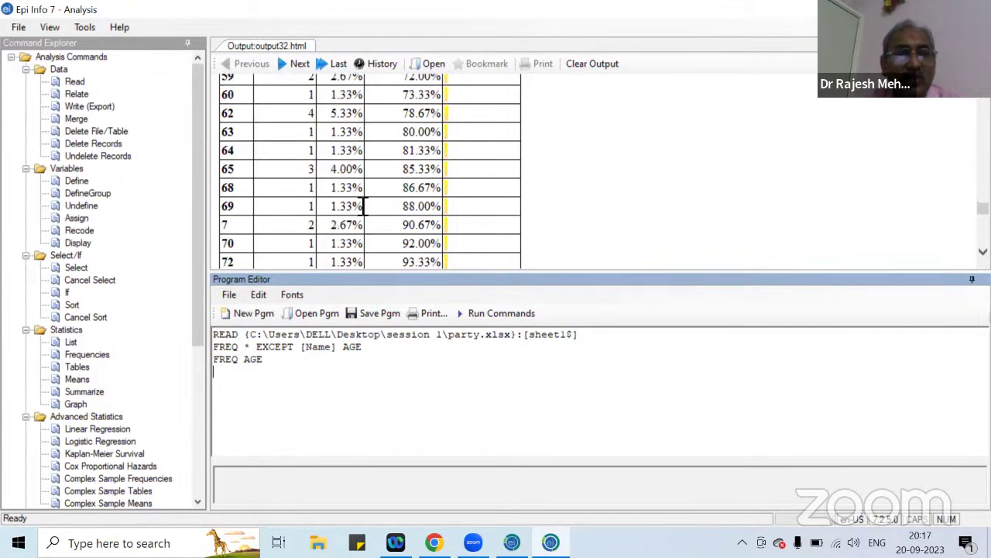
scroll(398, 194, "down", 1)
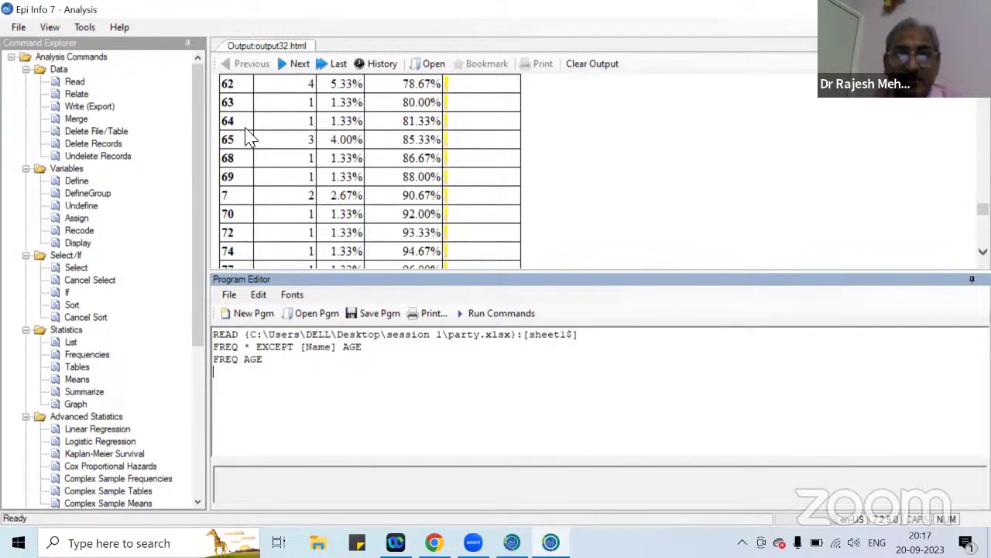
scroll(244, 139, "down", 3)
scroll(248, 137, "up", 4)
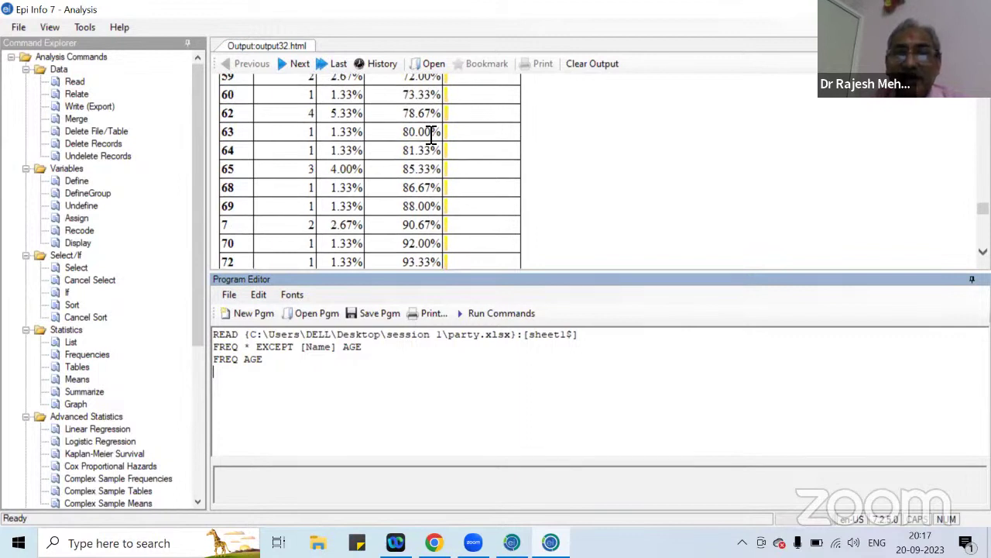
scroll(408, 168, "down", 2)
scroll(408, 168, "down", 1)
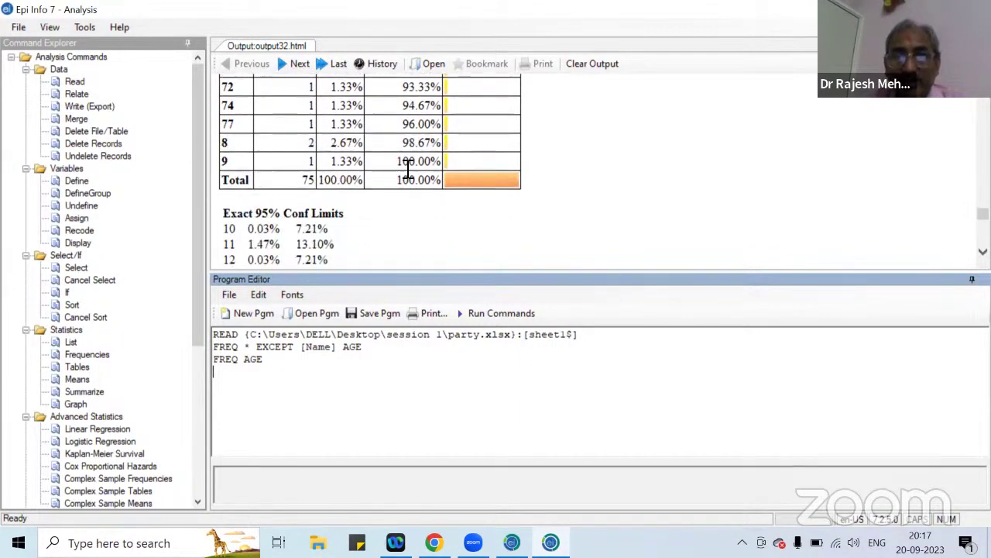
scroll(405, 175, "up", 10)
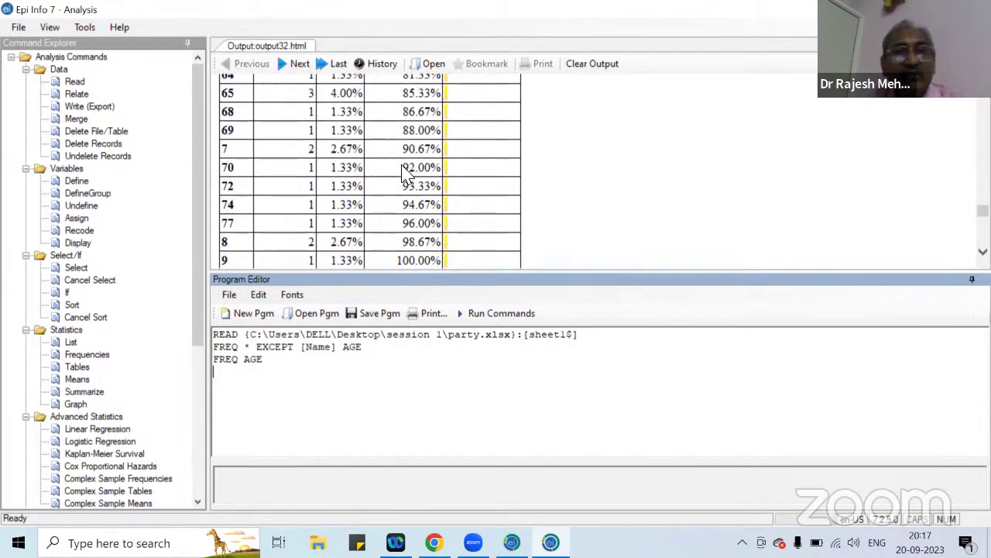
- Review the AGE frequency table from its first row to the total, along with the exact 95% confidence limits for each age
scroll(404, 178, "up", 8)
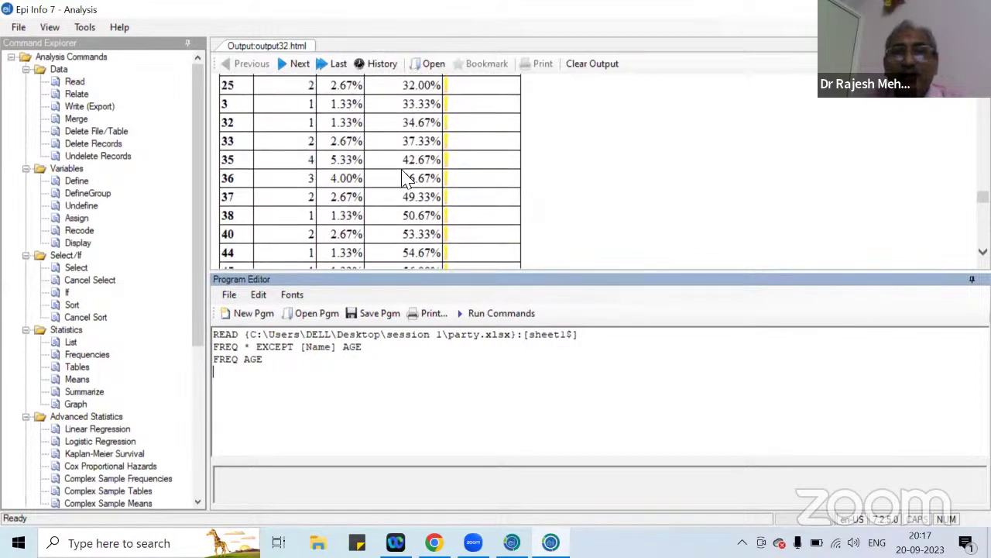
scroll(404, 177, "up", 3)
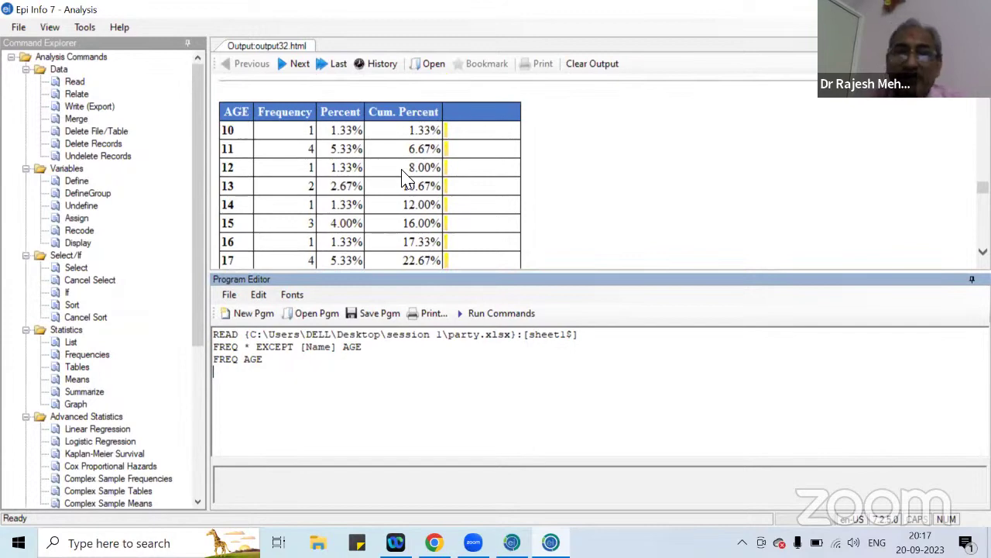
scroll(404, 177, "down", 10)
scroll(405, 177, "down", 4)
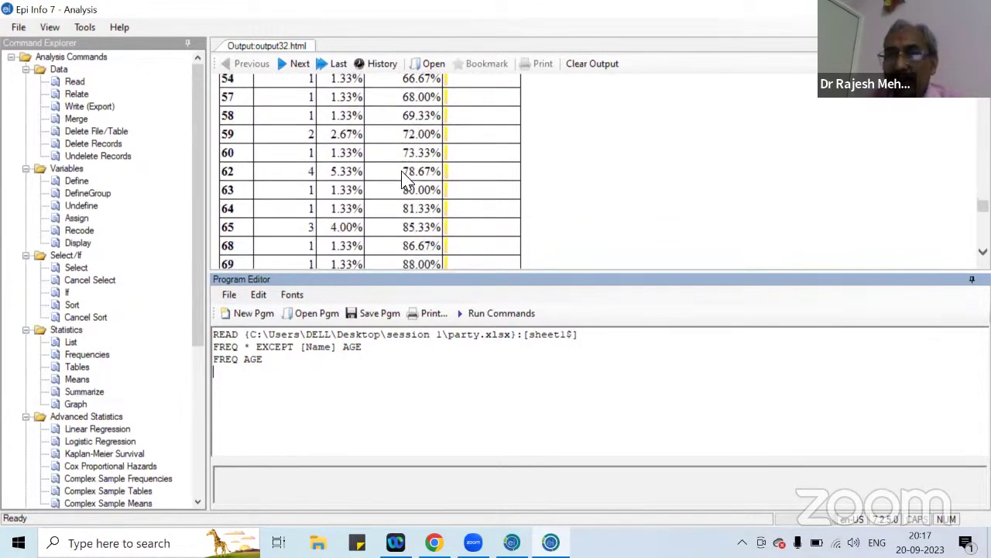
scroll(403, 178, "down", 12)
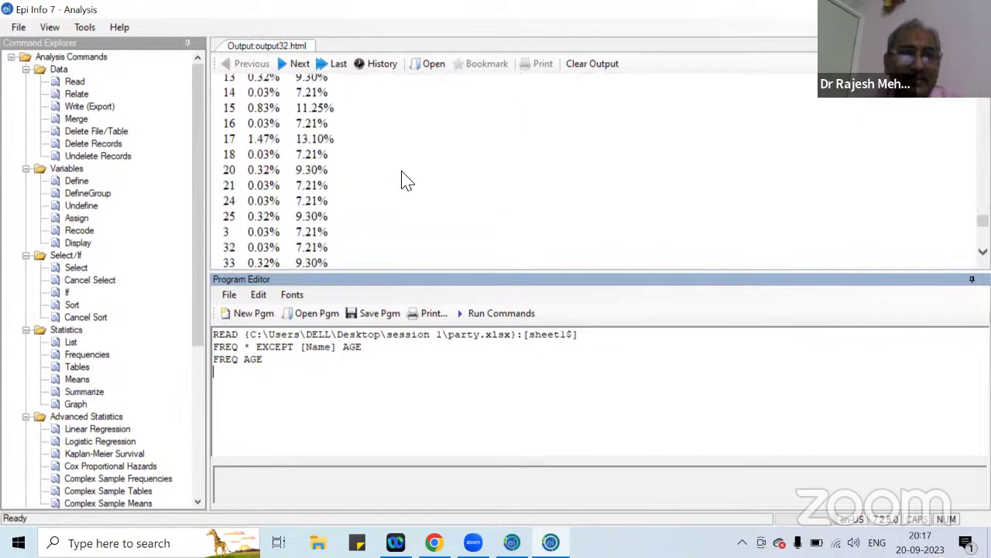
scroll(404, 180, "down", 8)
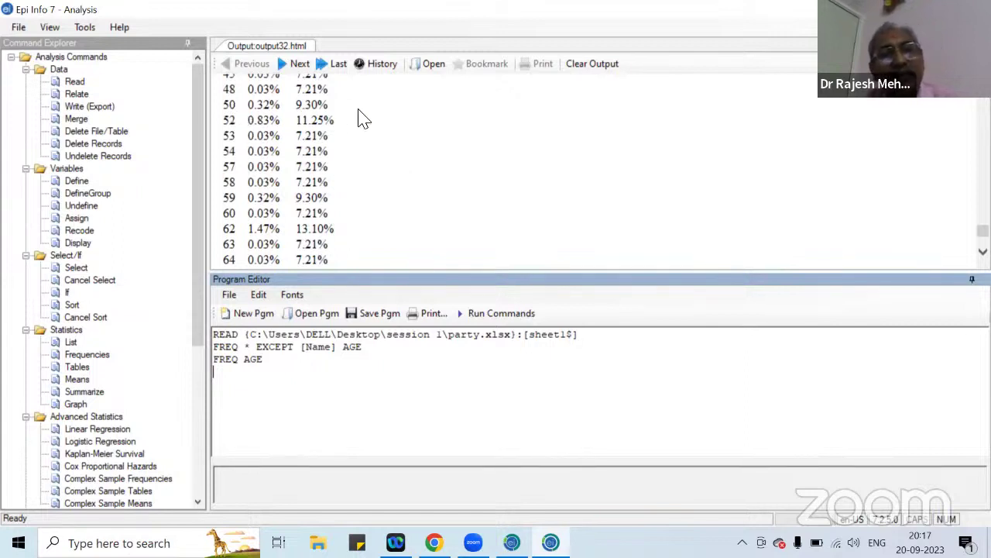
scroll(391, 126, "up", 10)
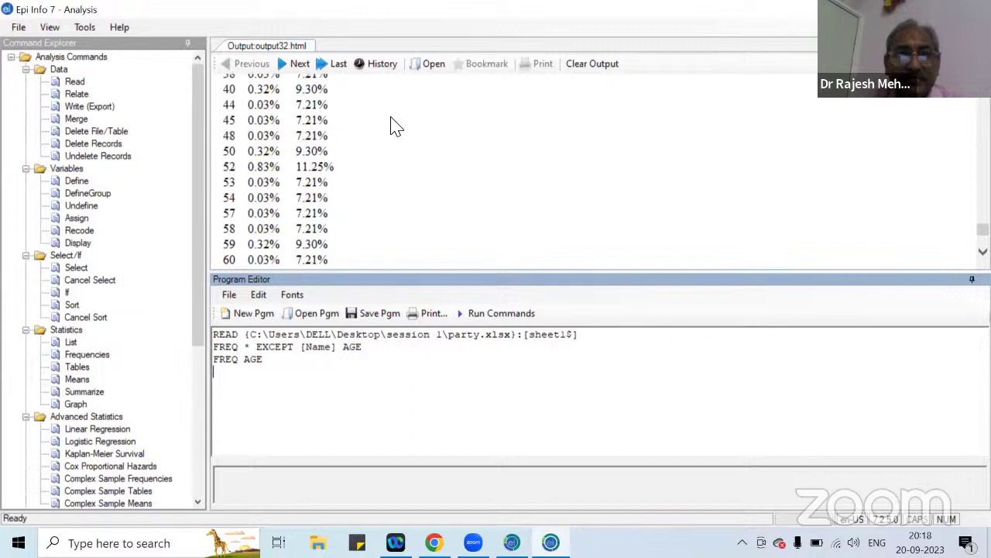
scroll(393, 126, "up", 8)
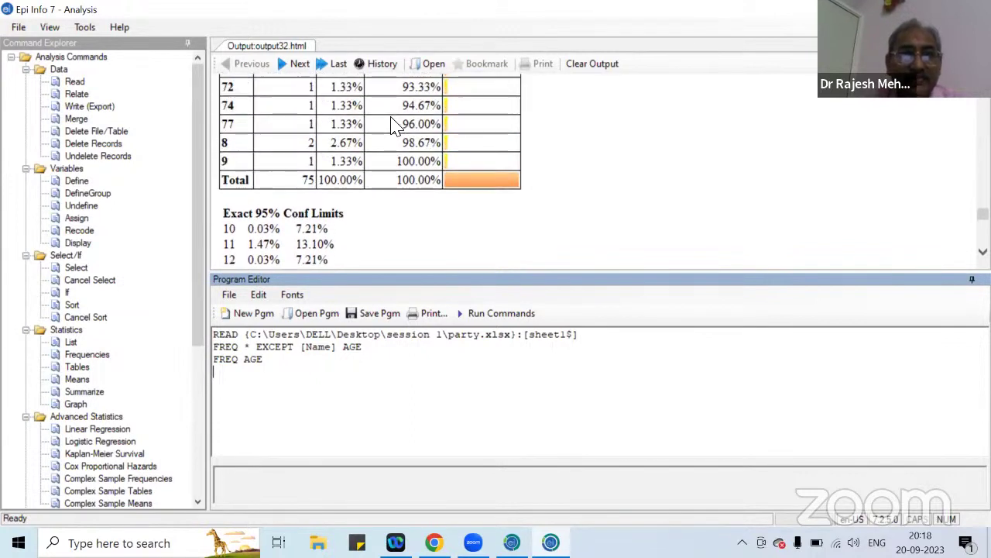
scroll(393, 126, "up", 3)
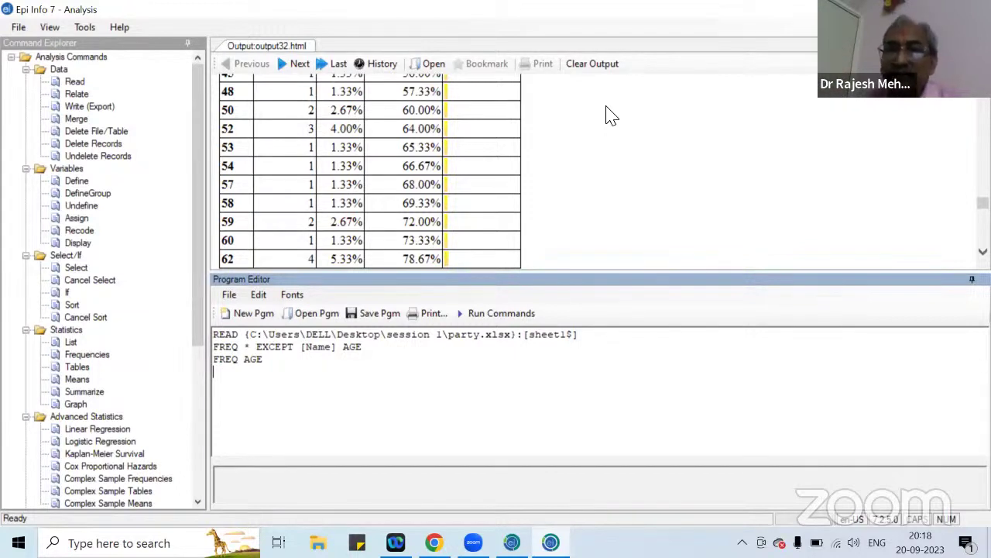
- Compare the confidence limits listed for individual ages with the AGE table rows and the FRUITSALAD frequency output above
scroll(542, 188, "down", 5)
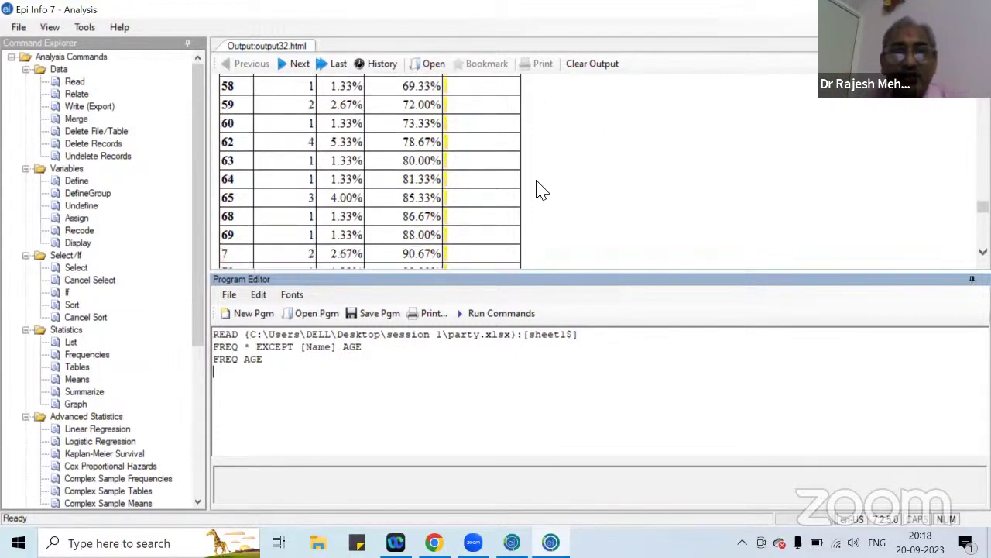
scroll(542, 191, "down", 10)
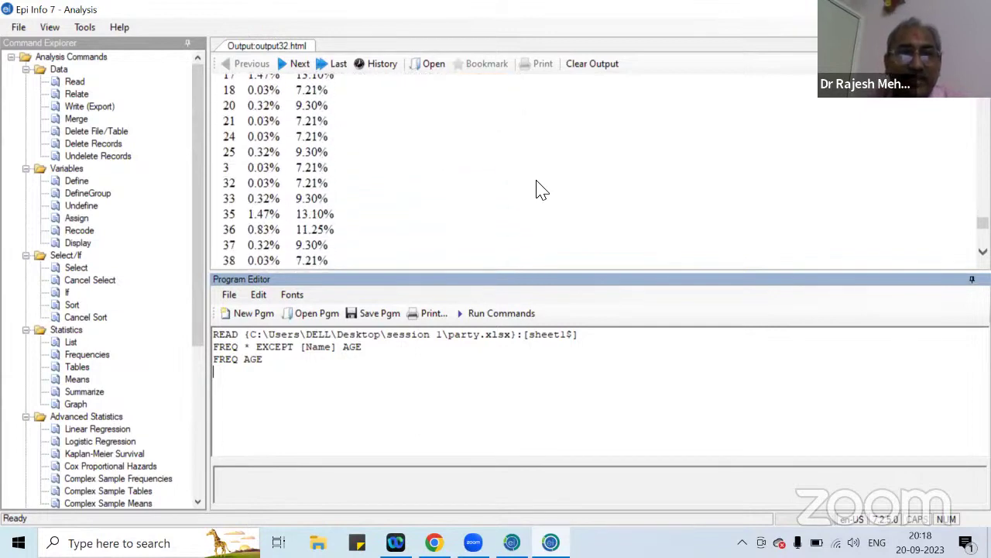
scroll(540, 189, "down", 4)
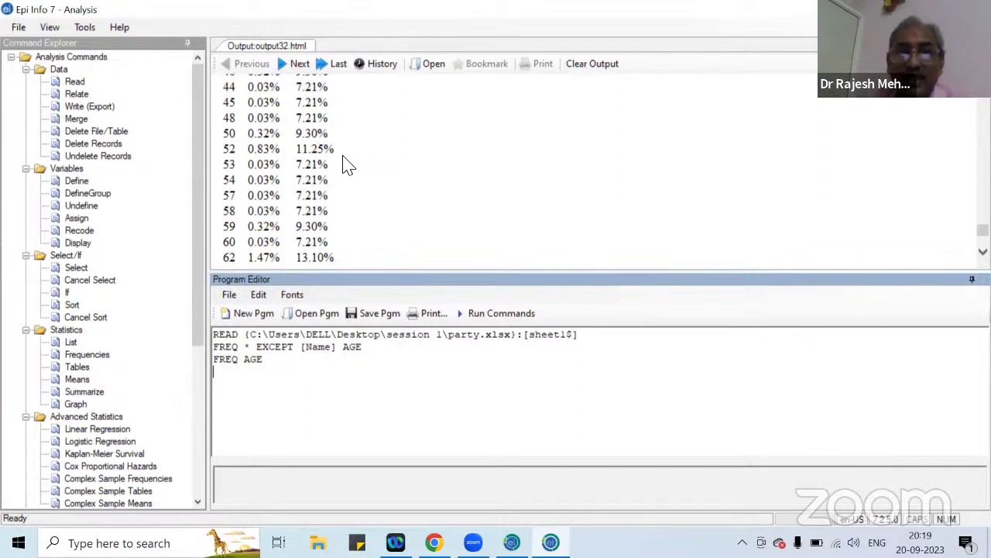
scroll(347, 165, "down", 3)
scroll(347, 163, "up", 6)
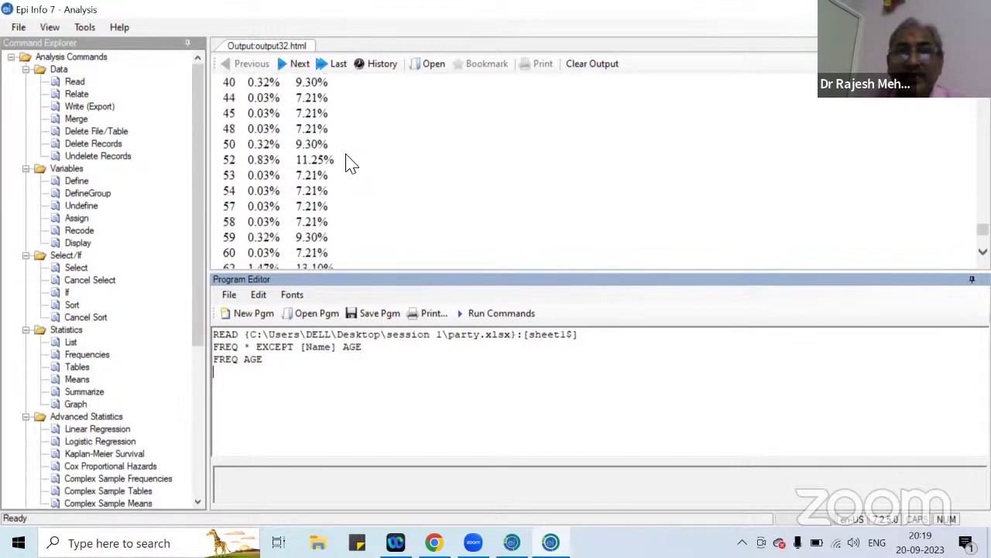
scroll(350, 163, "up", 10)
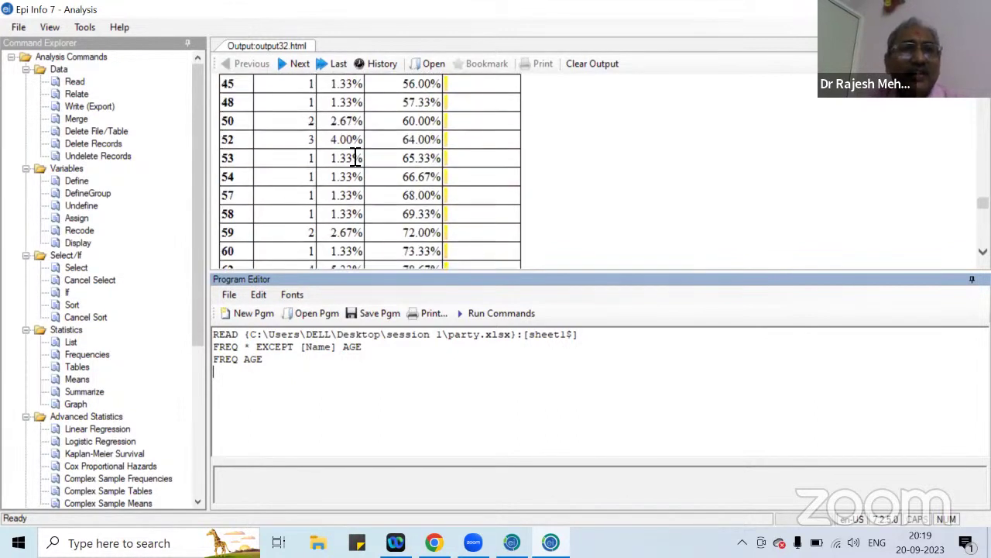
scroll(355, 158, "up", 10)
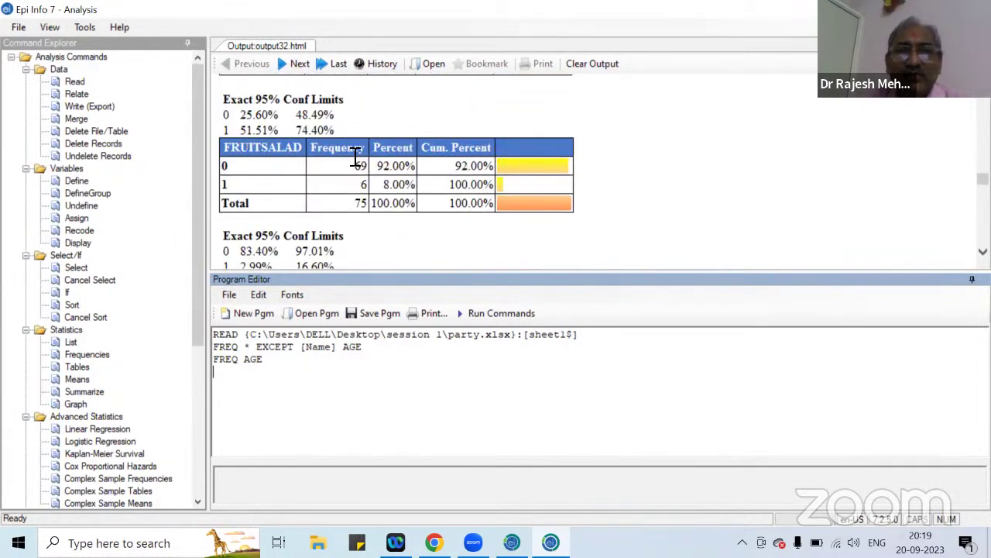
scroll(355, 157, "up", 2)
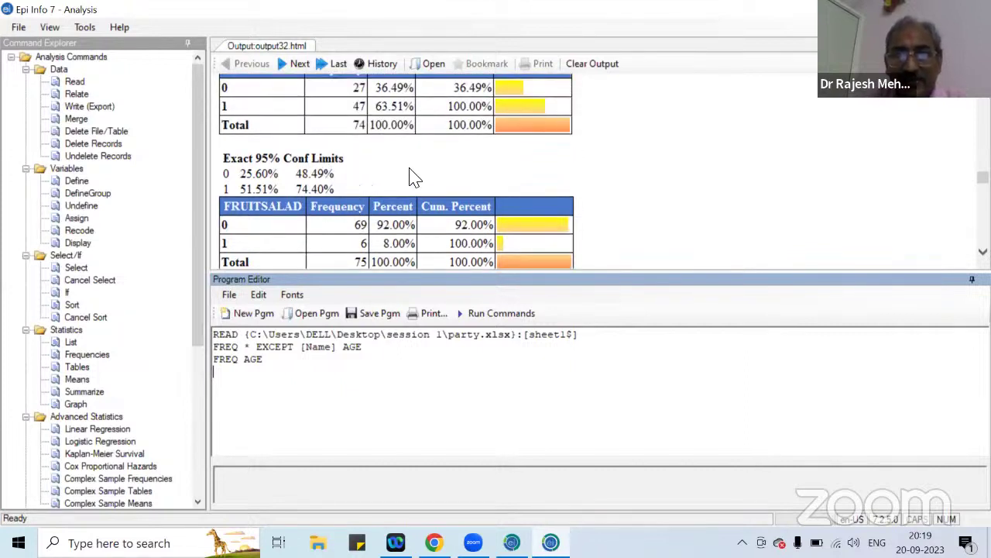
- Examine the order in which the AGE values are listed in the frequency table, starting from its first rows
scroll(415, 176, "down", 10)
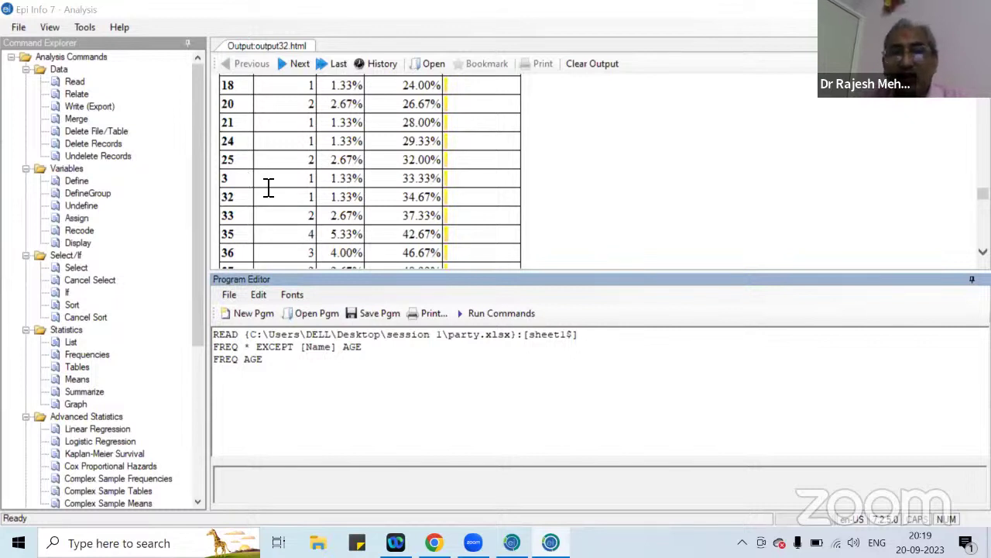
scroll(256, 185, "up", 2)
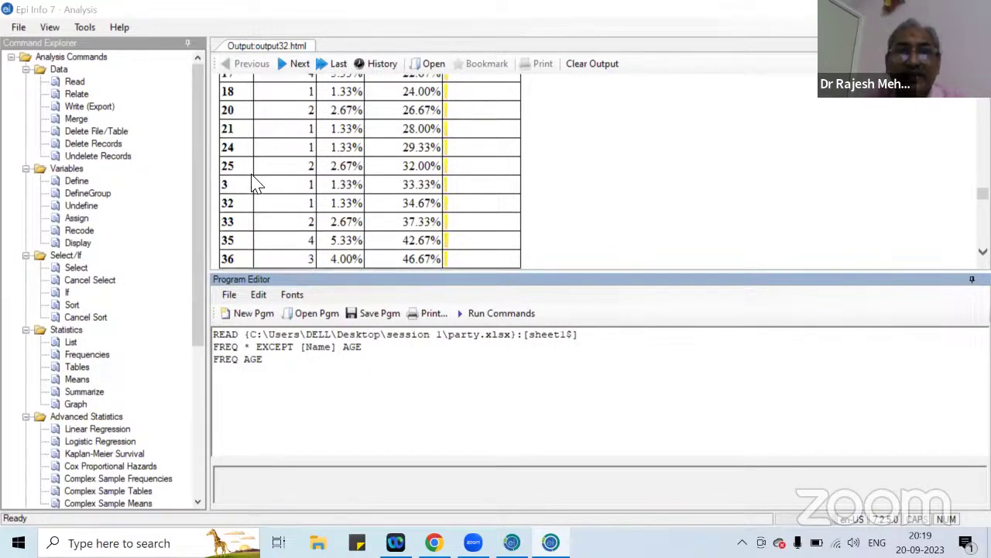
scroll(256, 184, "up", 3)
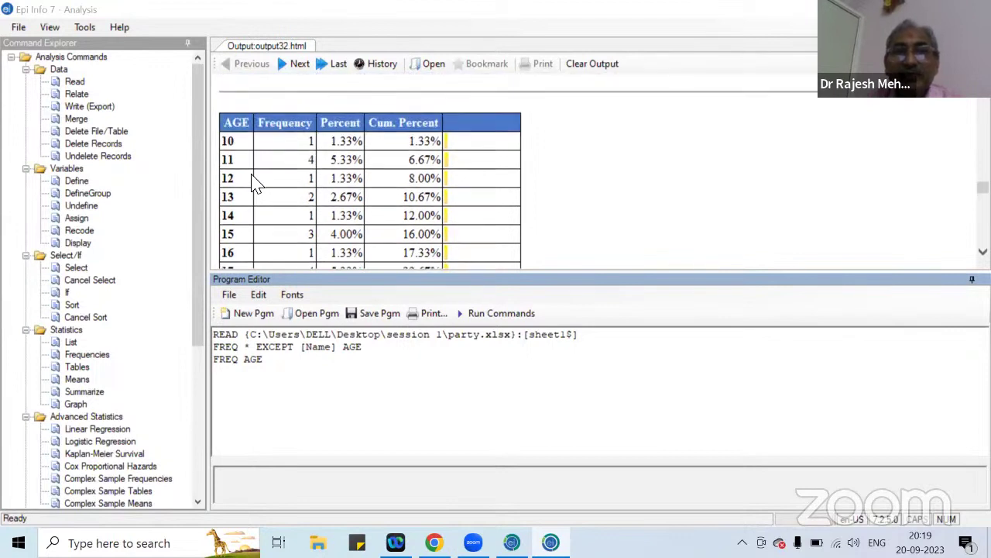
scroll(255, 184, "down", 2)
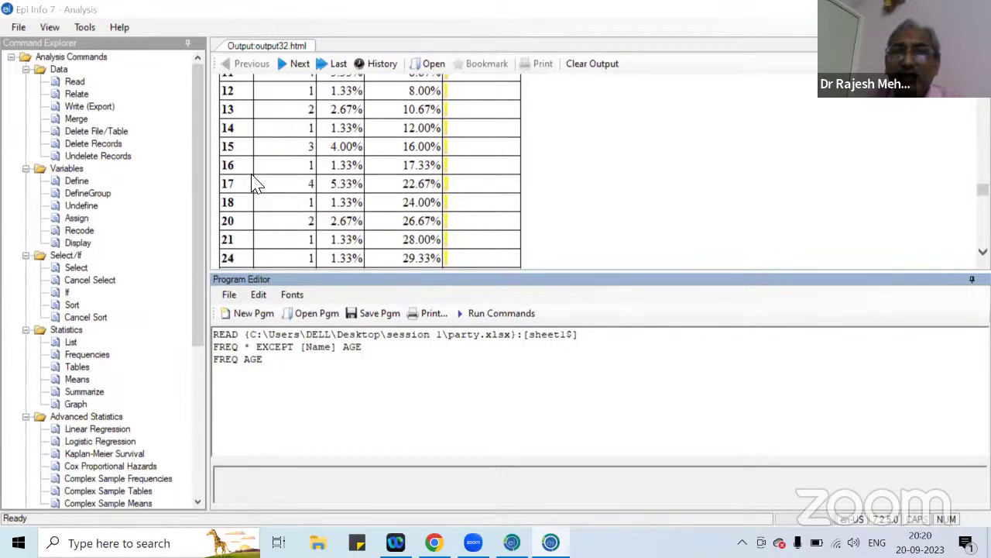
scroll(255, 185, "down", 2)
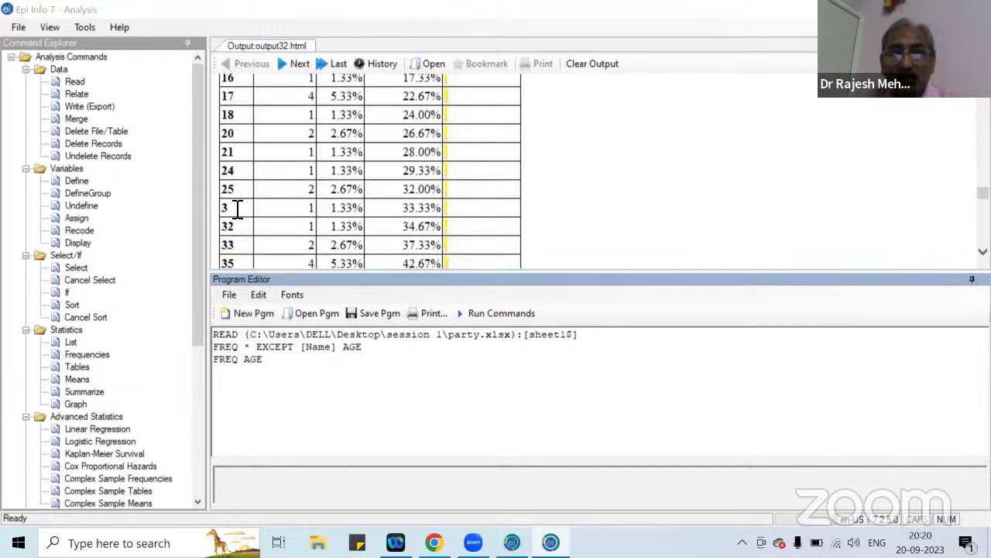
scroll(232, 213, "up", 3)
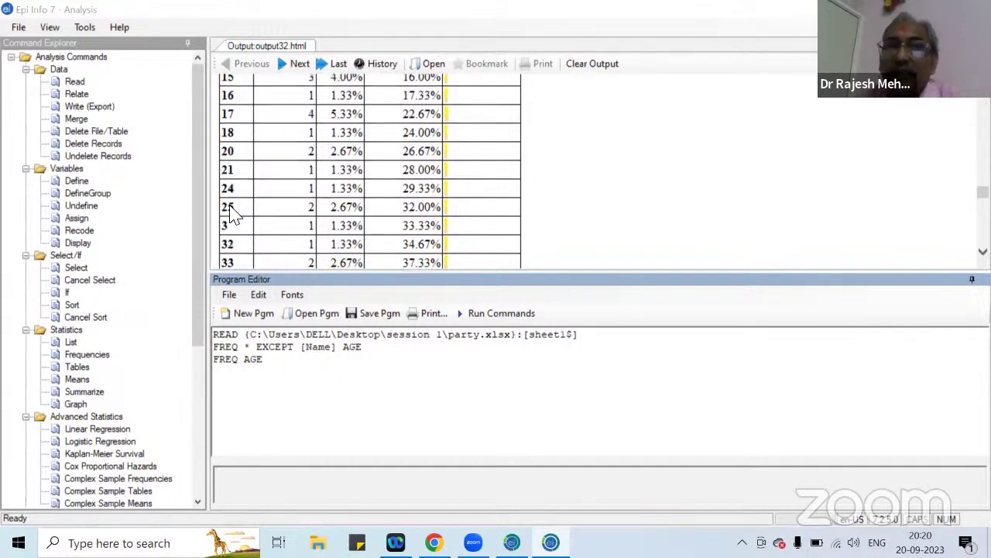
scroll(232, 213, "up", 2)
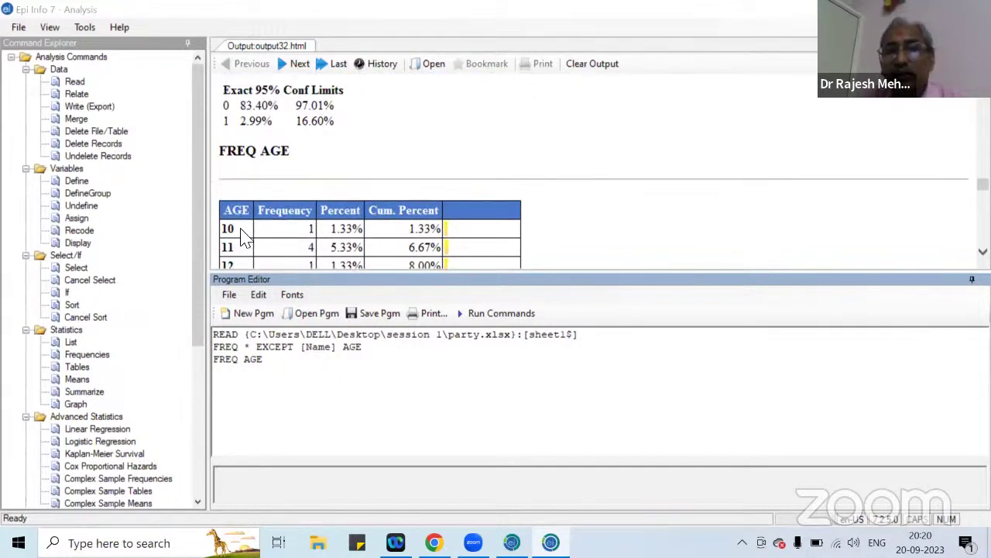
scroll(243, 236, "down", 1)
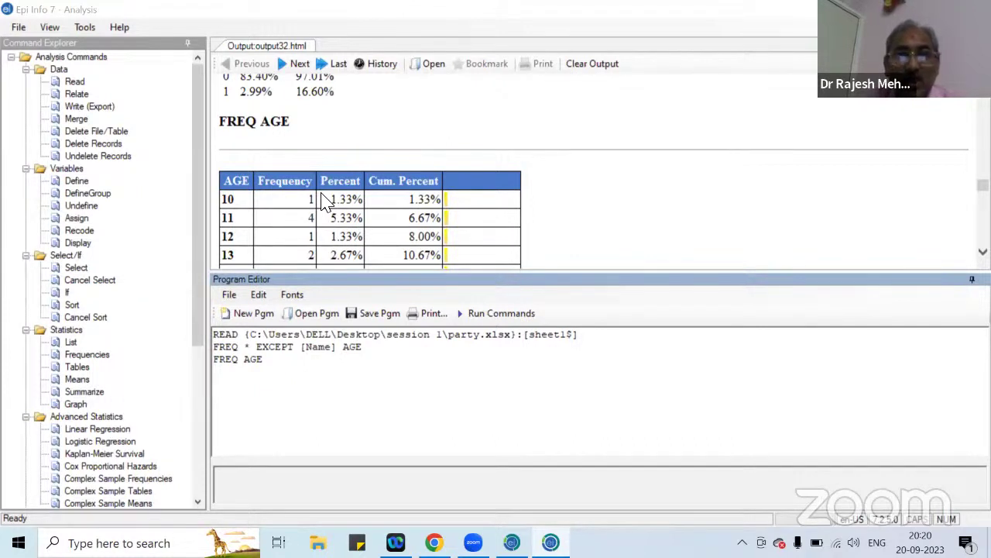
left_click(559, 198)
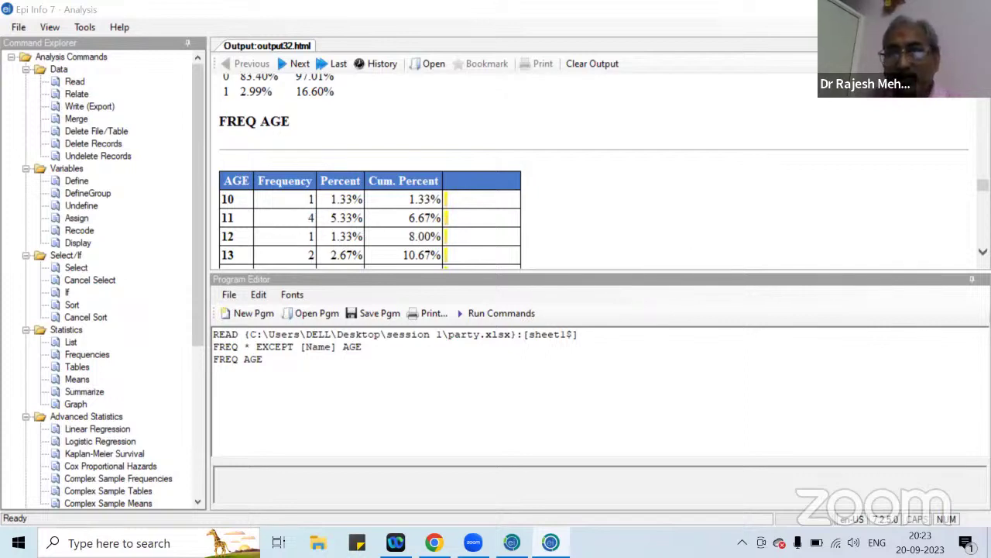
- Minimize the Epi Info windows and open party.xlsx from the desktop folder session 1 in Excel
left_click(901, 10)
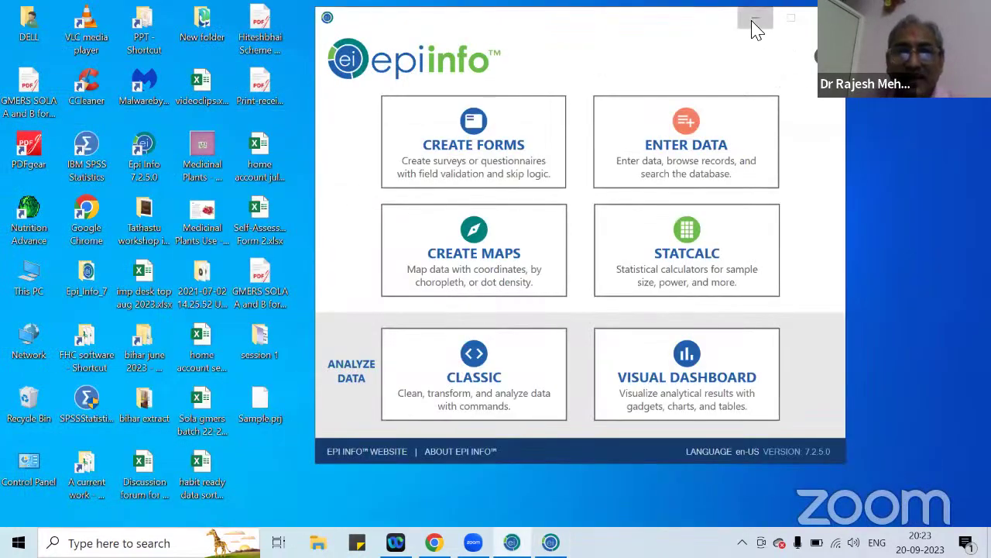
left_click(753, 21)
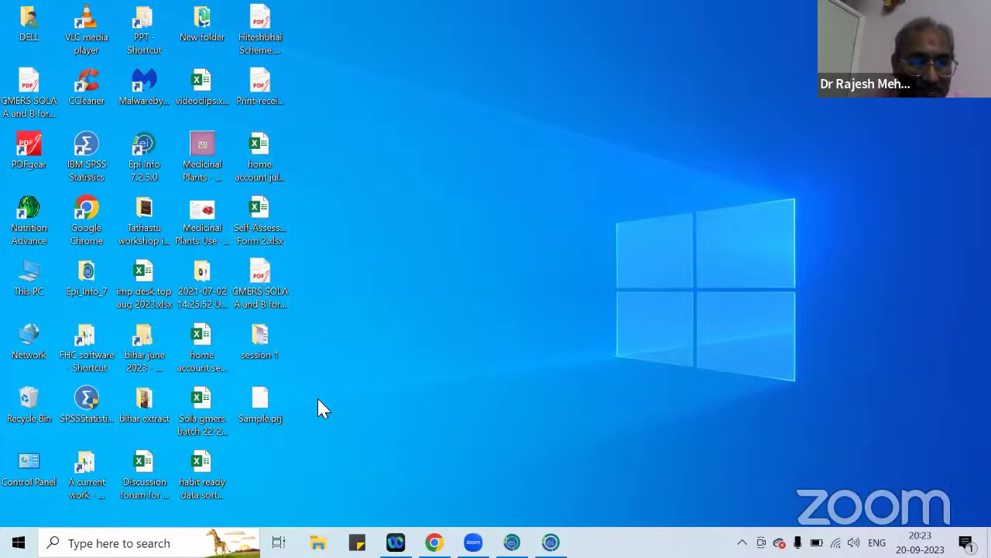
double_click(263, 341)
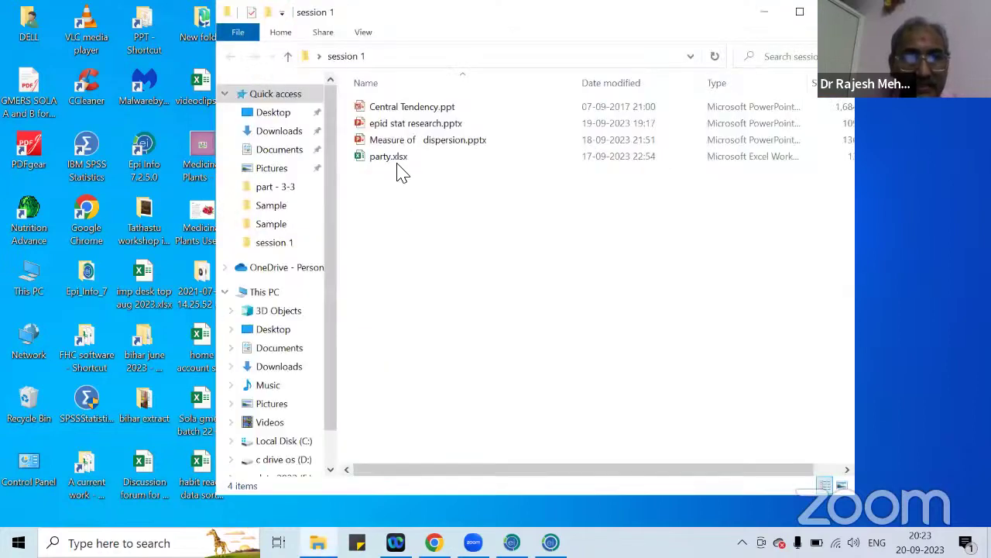
double_click(399, 170)
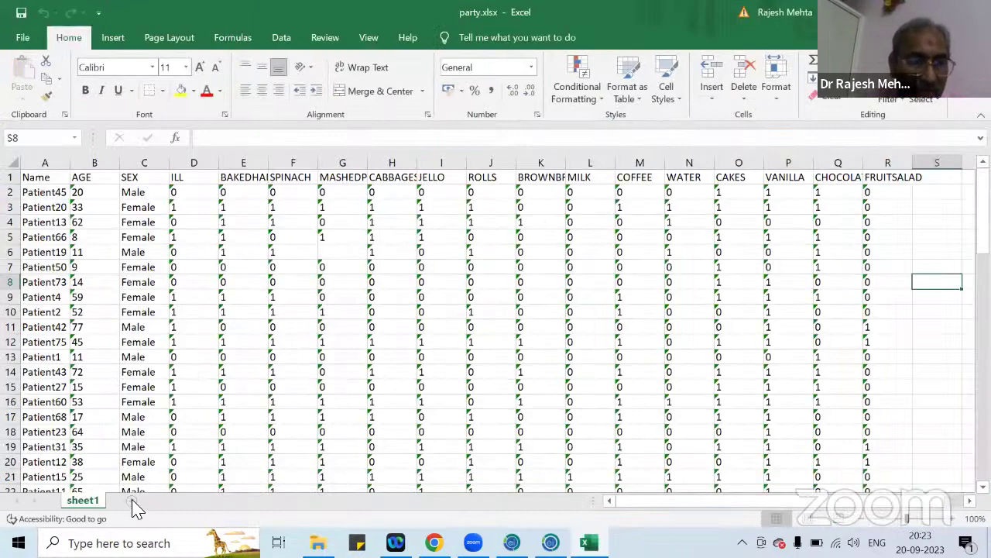
- Add a new worksheet to the workbook and enter v1 in cell E3 and v2 in E4
left_click(131, 502)
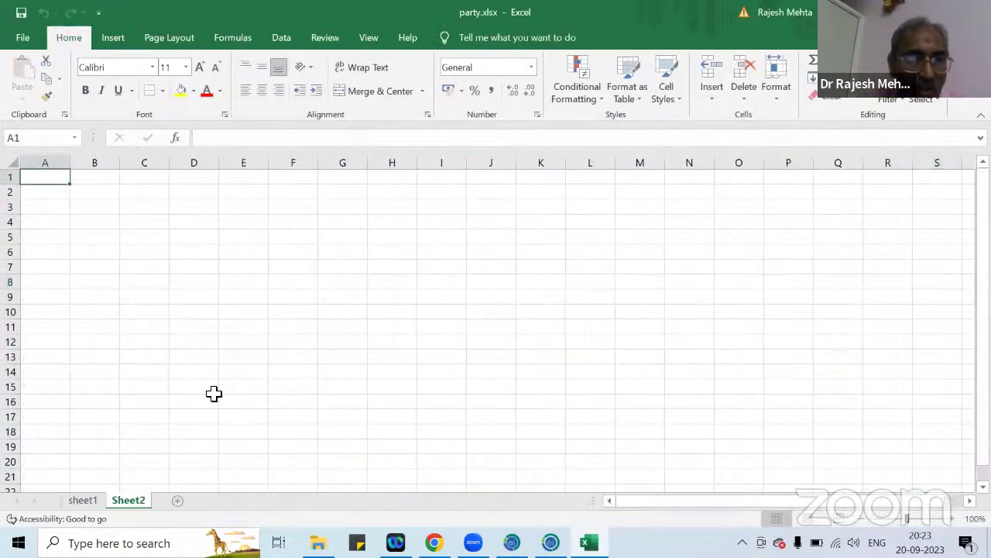
left_click(251, 214)
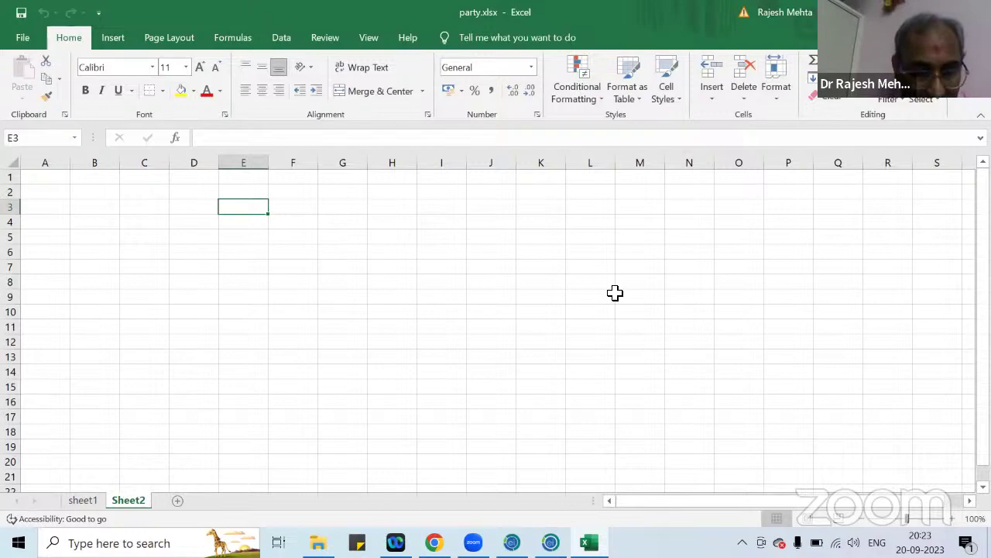
type("v1")
key("Return")
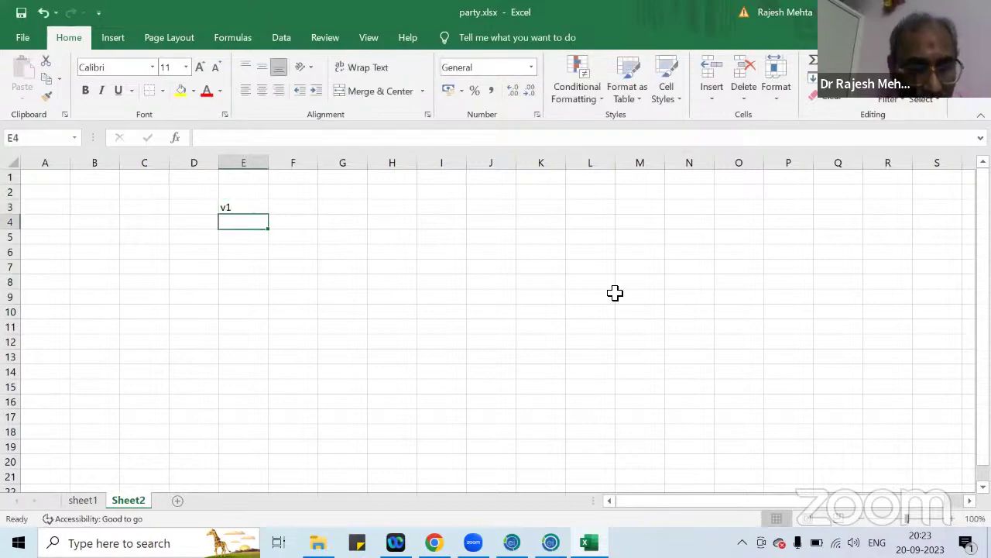
type("v2")
key("Return")
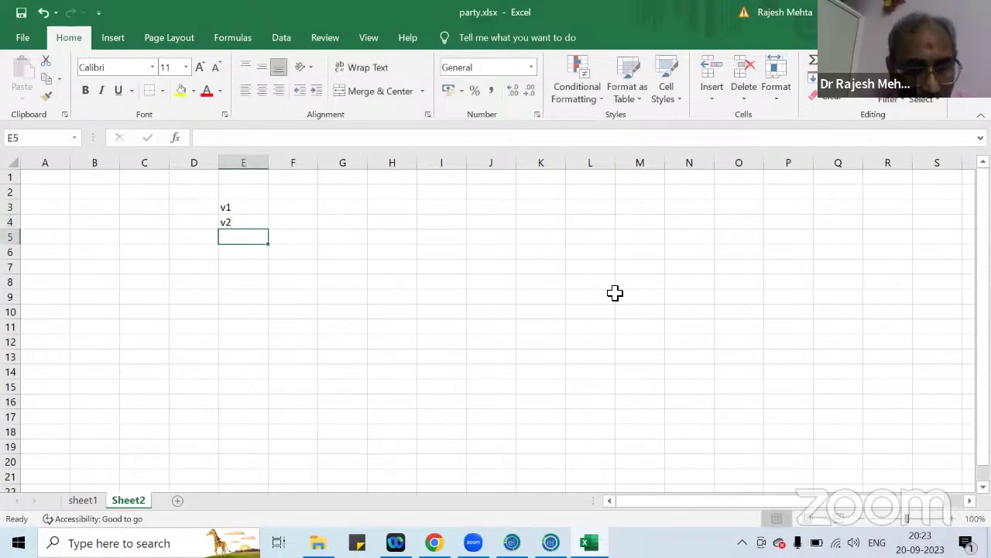
- Continue the variable list in column E with gender in E5, diabetes in E6 and v3 in E7
type("gender")
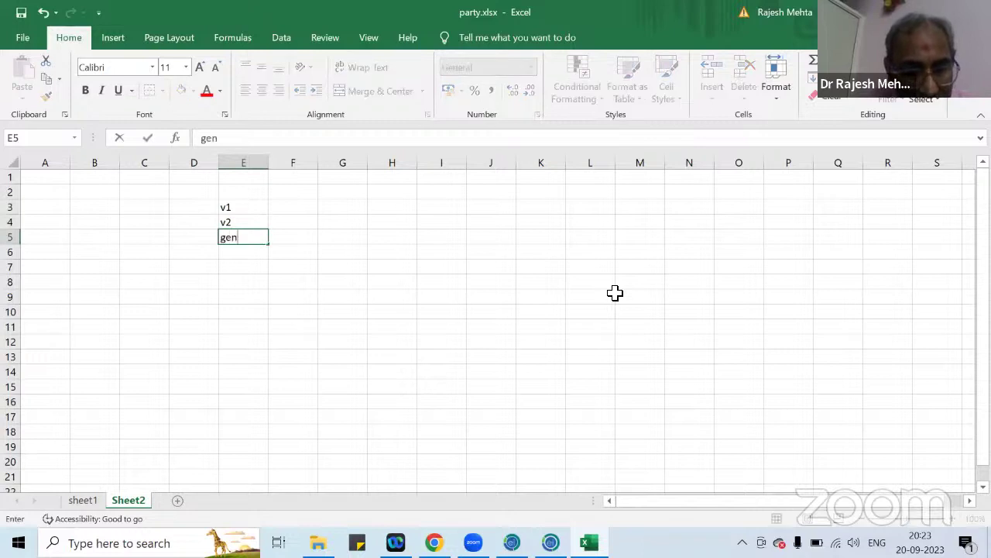
key("Return")
type("d")
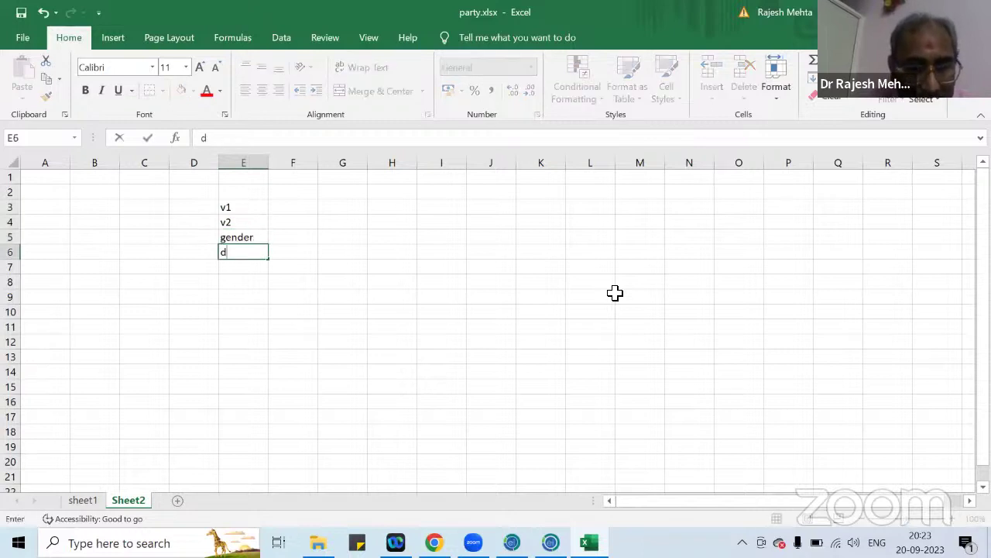
type("iabetes")
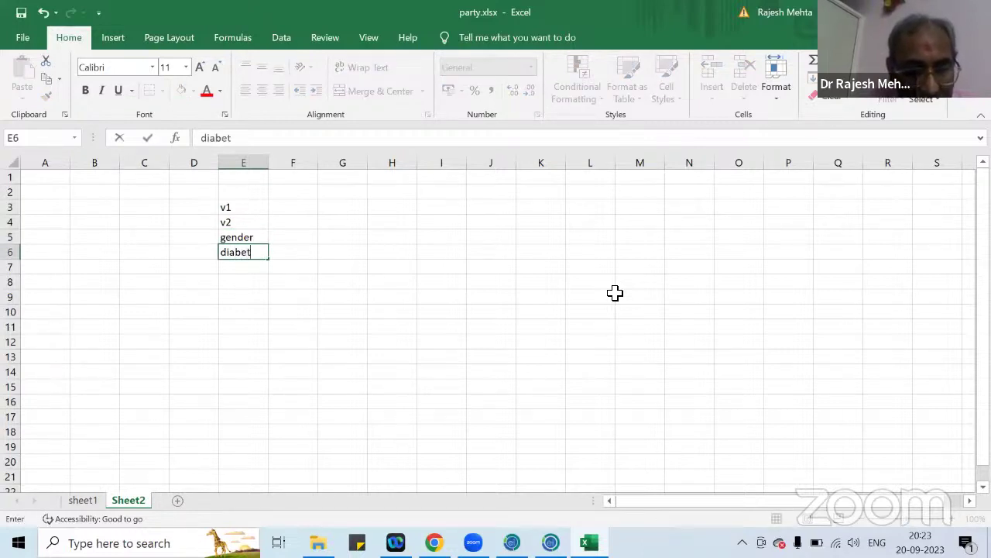
key("Return")
type("v3")
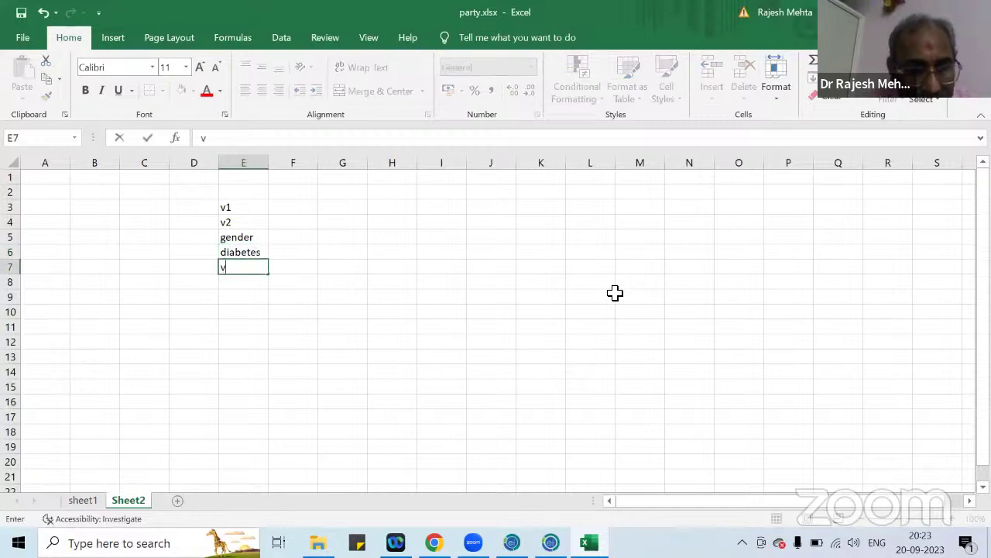
key("Return")
key("Return")
key("Up")
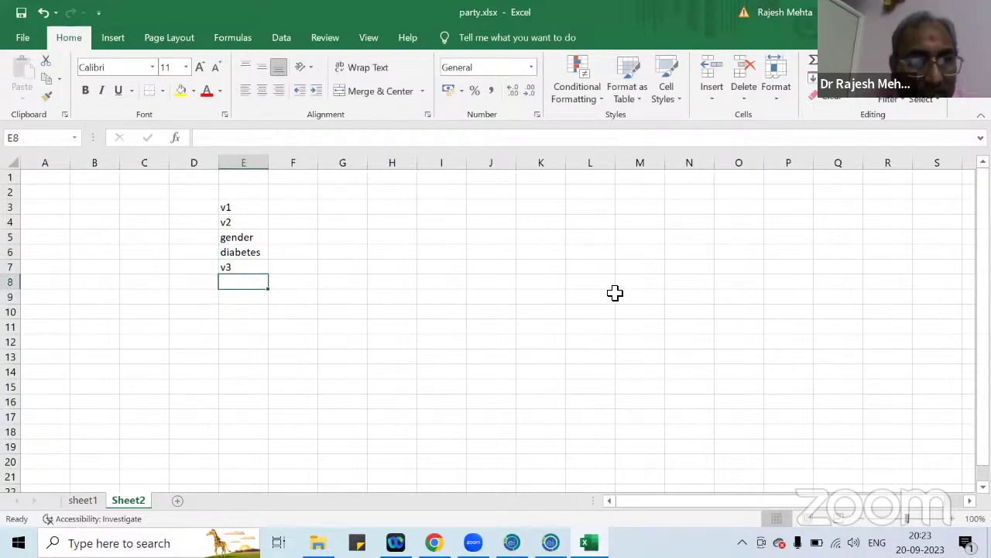
- Extend the list below v3 with the numbers 4 to 10 in cells E8 to E14
type("4")
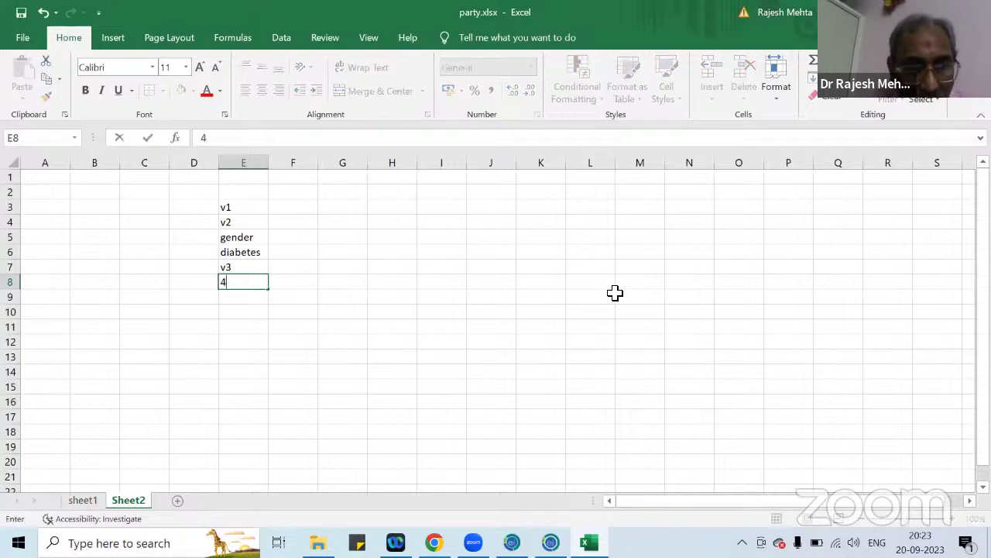
key("Return")
type("5")
key("Return")
type("6")
key("Return")
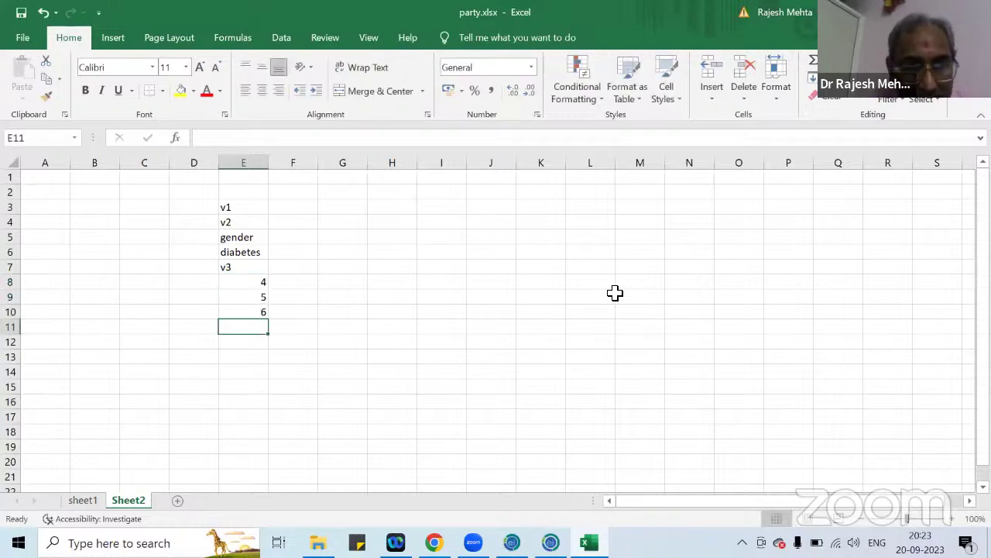
type("7")
key("Return")
type("8")
key("Return")
type("9")
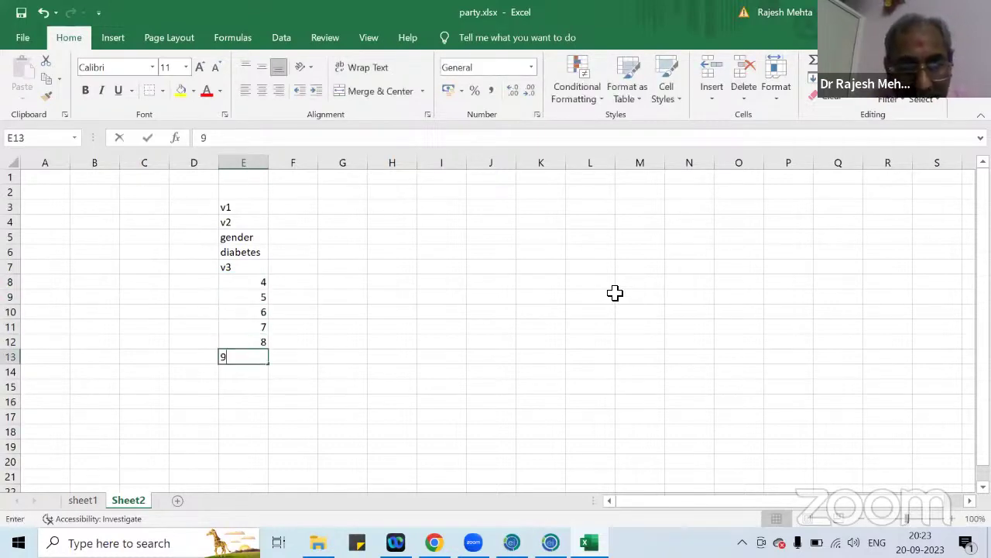
key("Return")
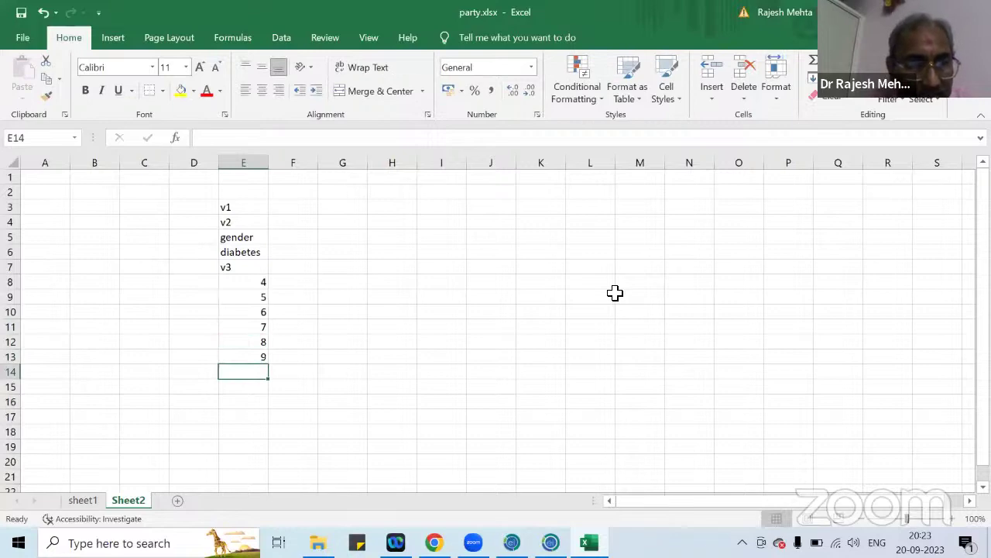
type("10")
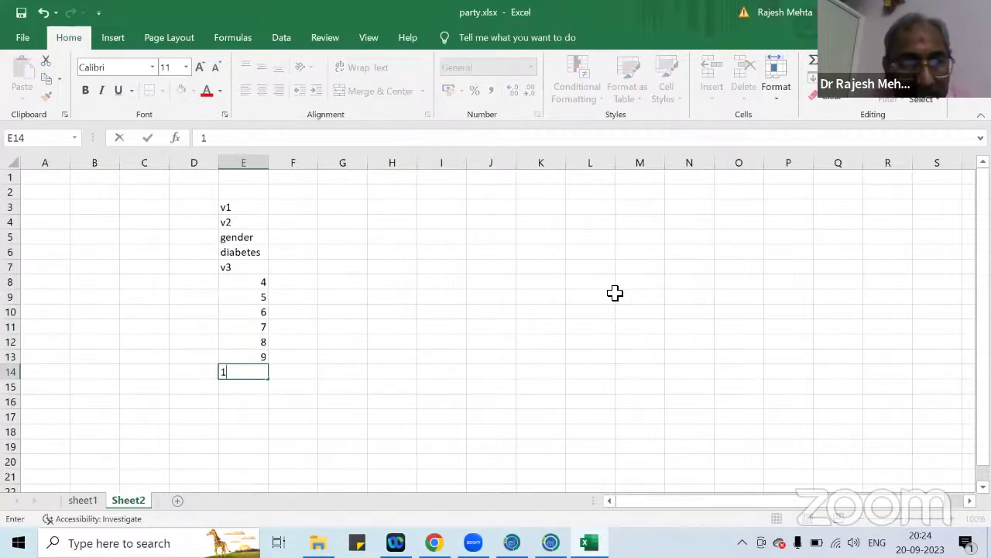
key("Up")
- Delete rows 5 and 6, which hold the gender and diabetes entries
key("Up")
key("Up")
key("Up")
key("Up")
key("Up")
key("Up")
key("Up")
key("Up")
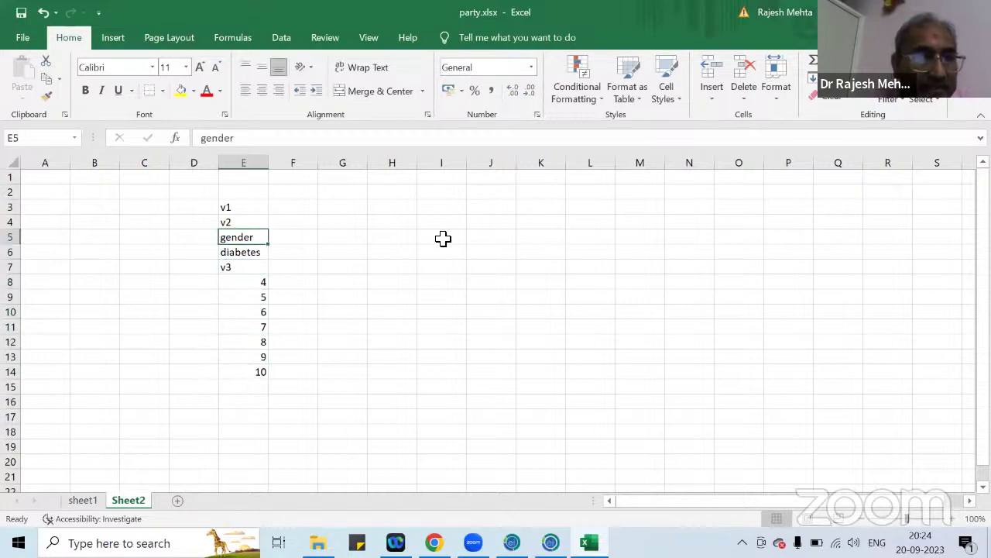
mouse_move(24, 246)
left_mouse_down()
mouse_move(13, 237)
mouse_move(13, 252)
left_mouse_up()
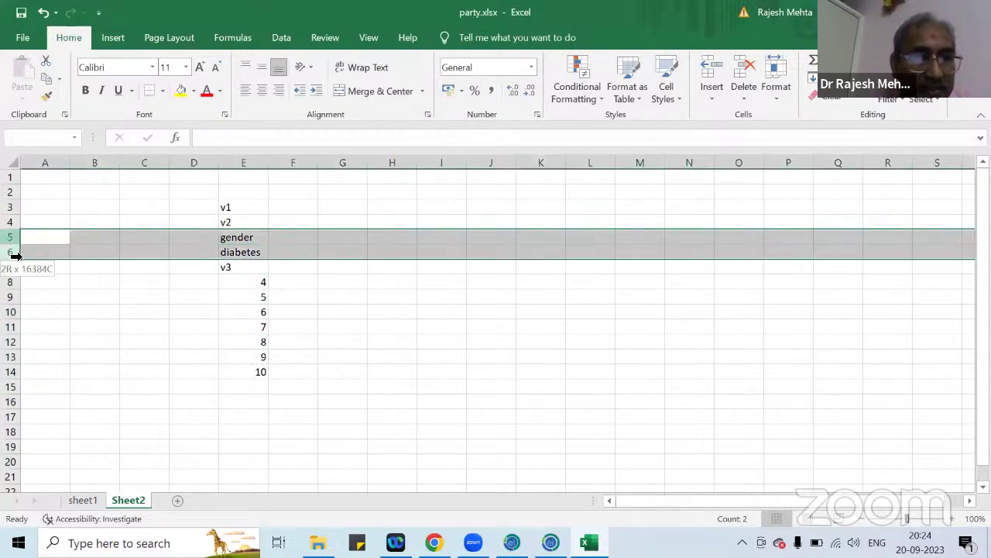
right_click(326, 255)
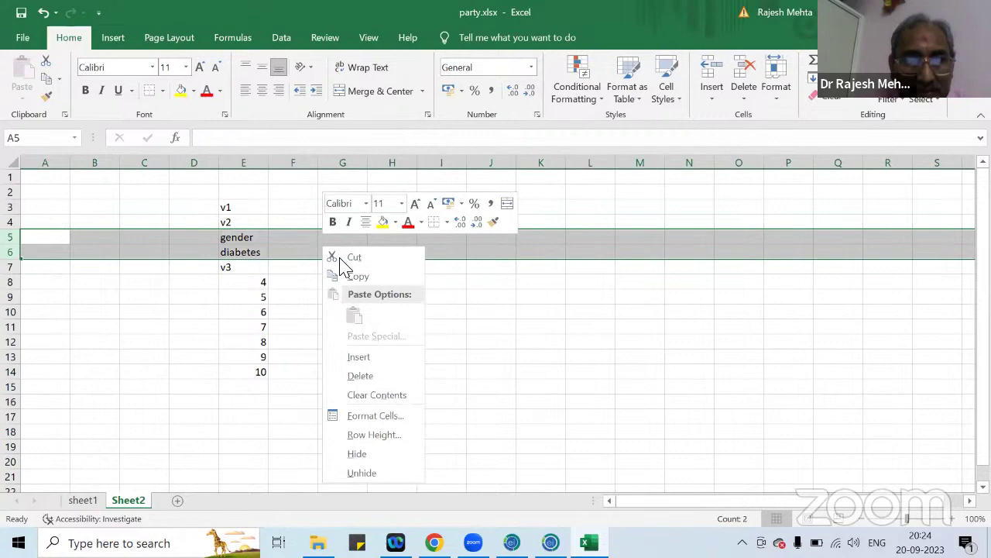
left_click(360, 377)
left_click(349, 352)
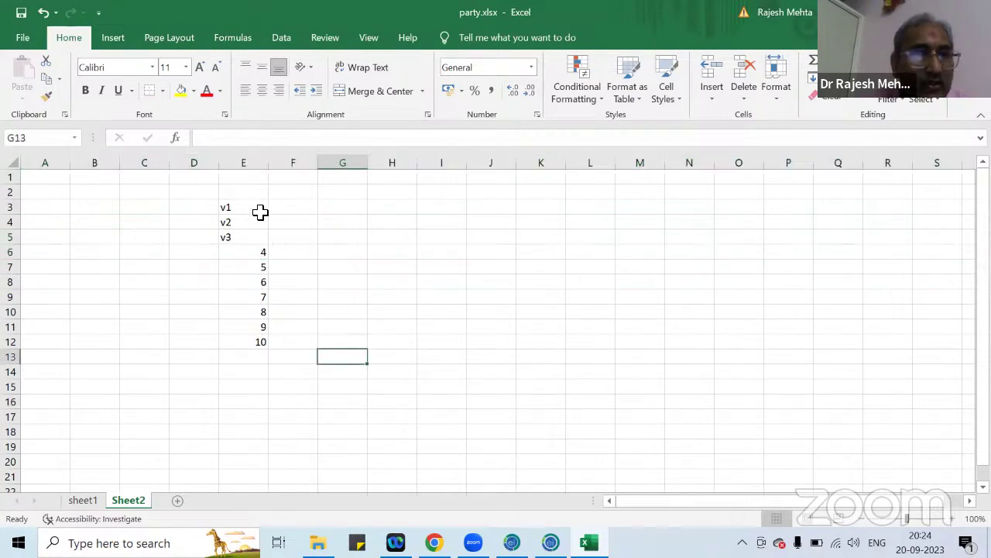
- Center the contents of column E horizontally
left_click(248, 162)
left_click(262, 90)
left_click(357, 342)
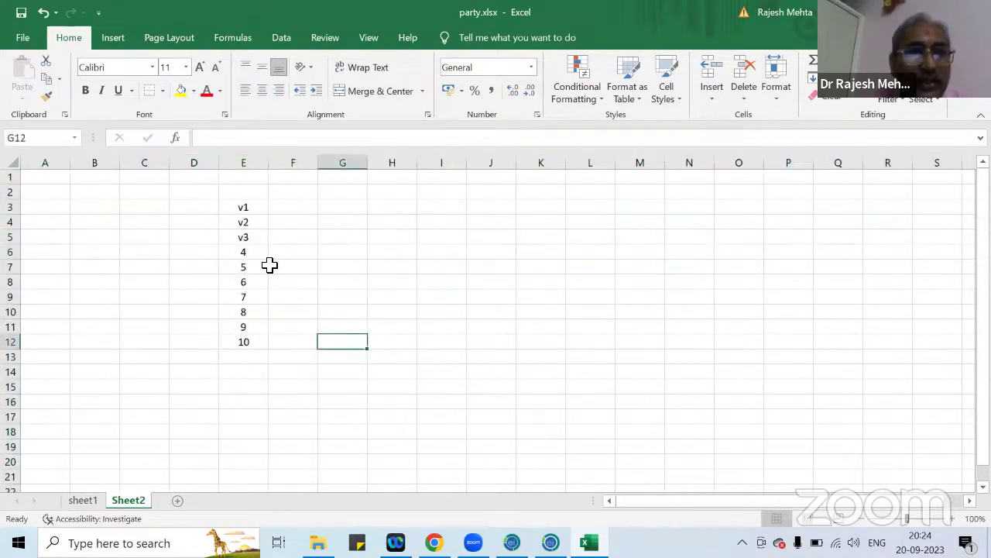
left_click(235, 207)
left_click_drag(235, 214, 232, 347)
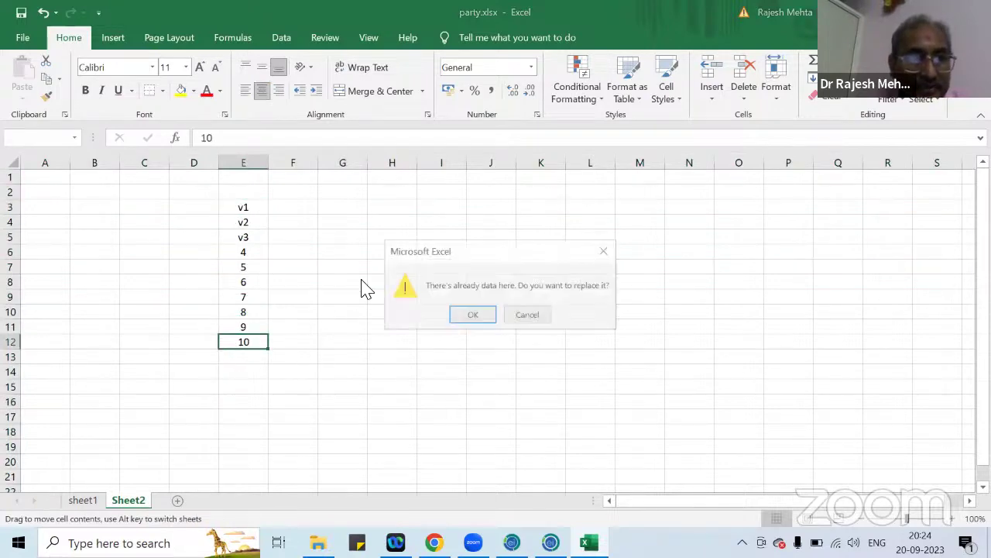
left_click(547, 319)
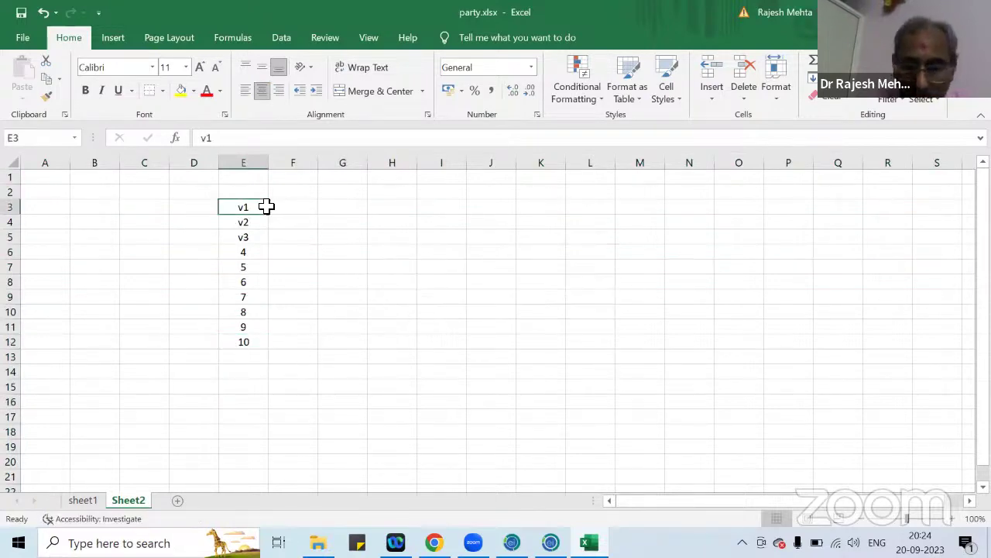
- Copy the variable list in E3:E12 and paste it transposed as a row starting at cell E2
key("shift+Down")
key("shift+Down")
key("shift+Down")
key("shift+Down")
key("shift+Down")
key("shift+Down")
key("shift+Down")
key("shift+Down")
key("shift+Down")
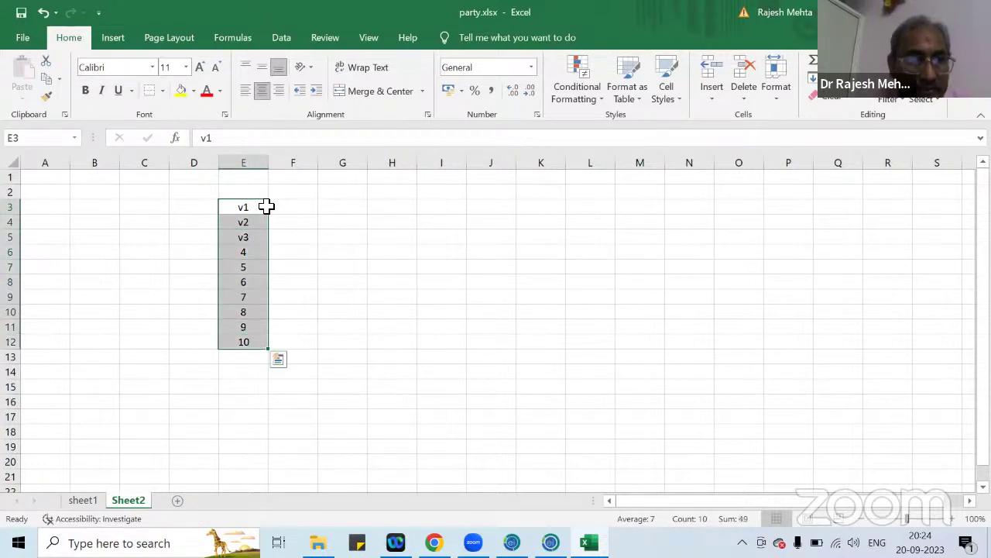
key("ctrl+c")
right_click(256, 190)
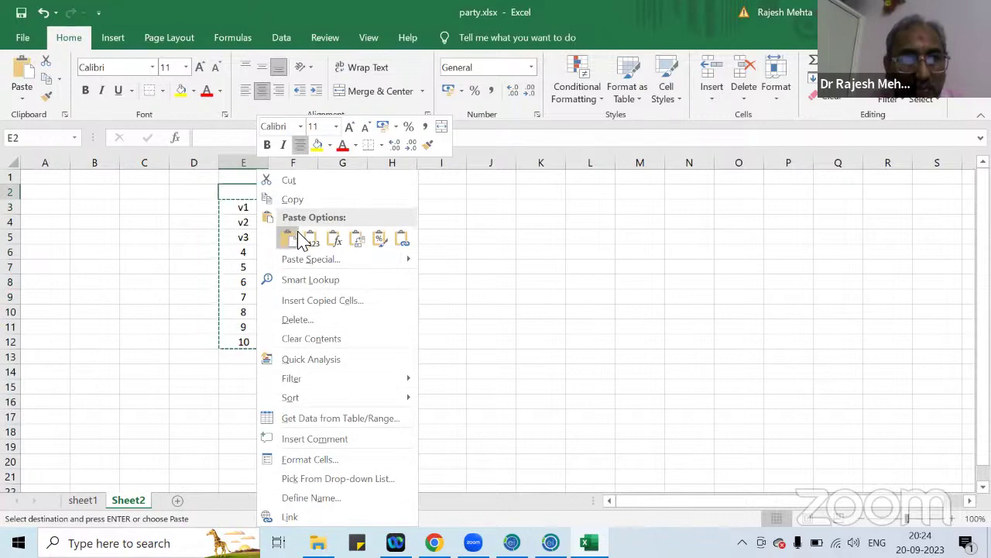
left_click(311, 240)
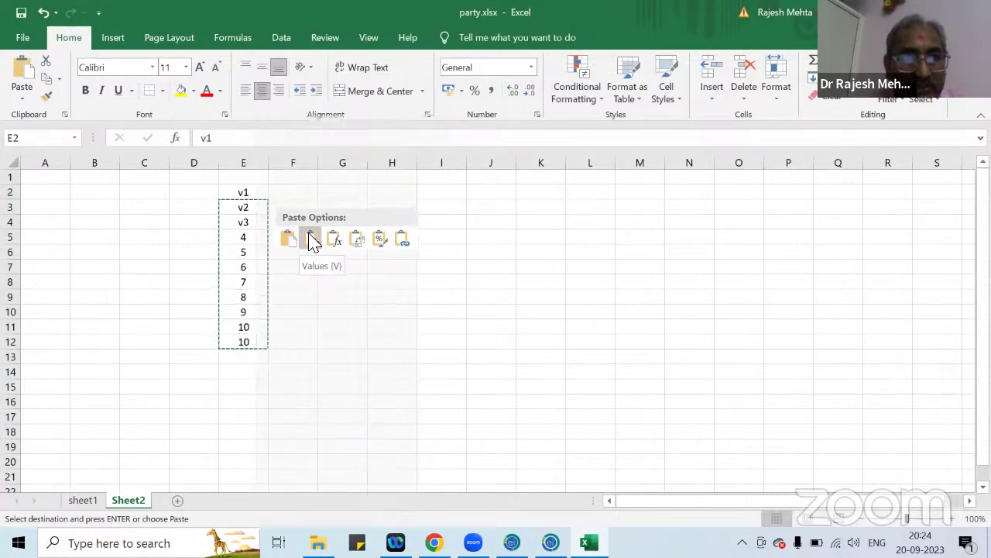
left_click(359, 237)
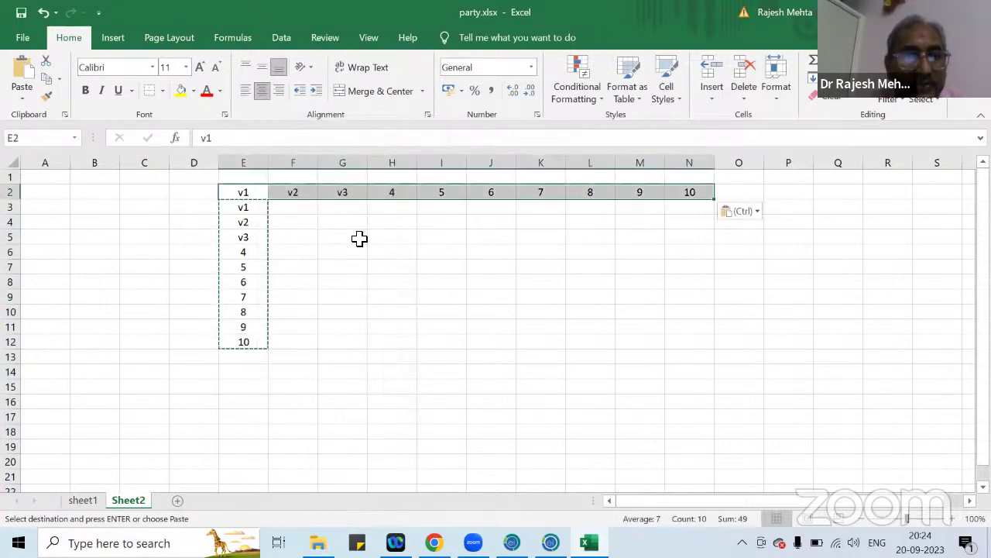
left_click(358, 237)
left_click(345, 310)
- Insert a blank cell at E2 with cells shifted right, so the header row starts in column F
left_click(232, 192)
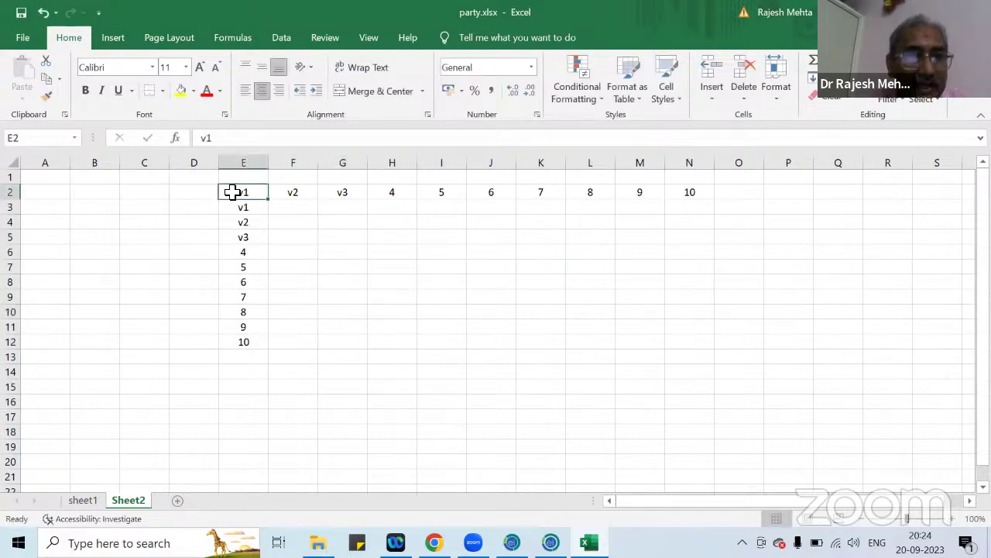
right_click(233, 193)
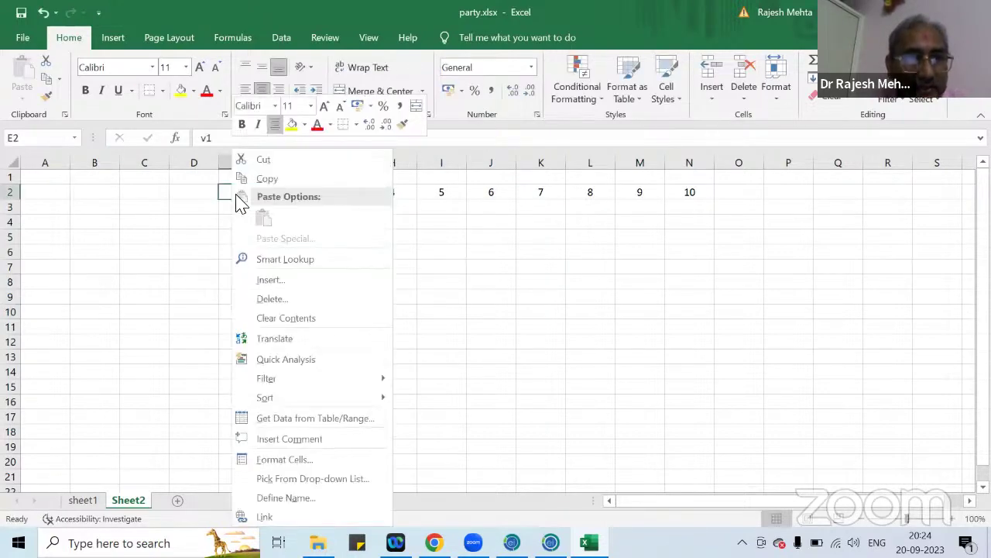
left_click(277, 281)
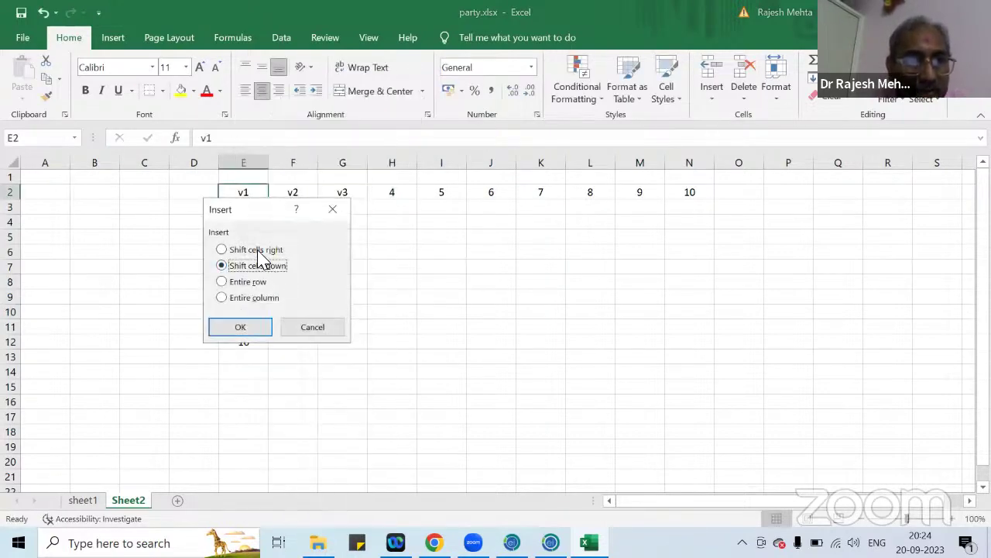
left_click(262, 249)
left_click(257, 328)
left_click(491, 266)
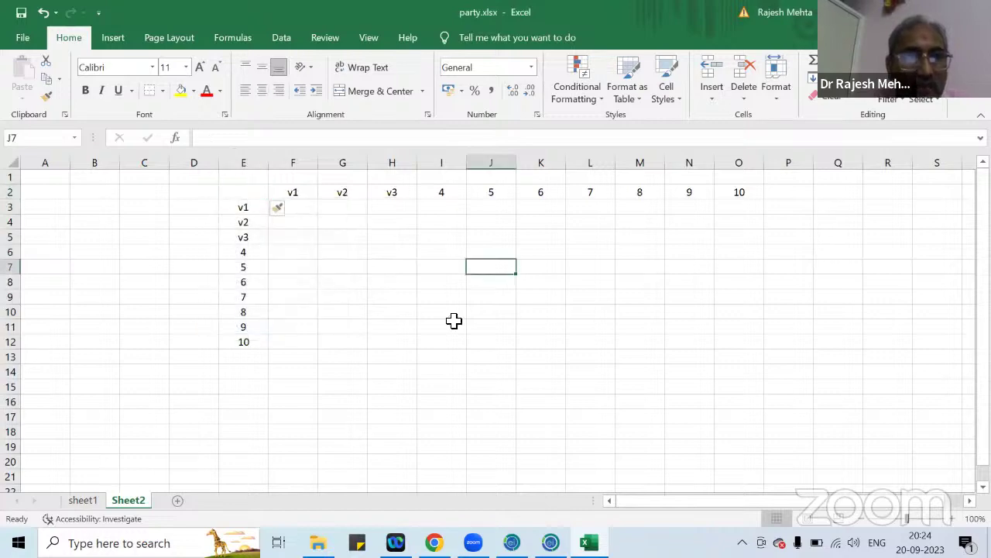
- Autofit the widths of all columns in the sheet to their contents
left_click(392, 356)
left_click_drag(392, 356, 387, 340)
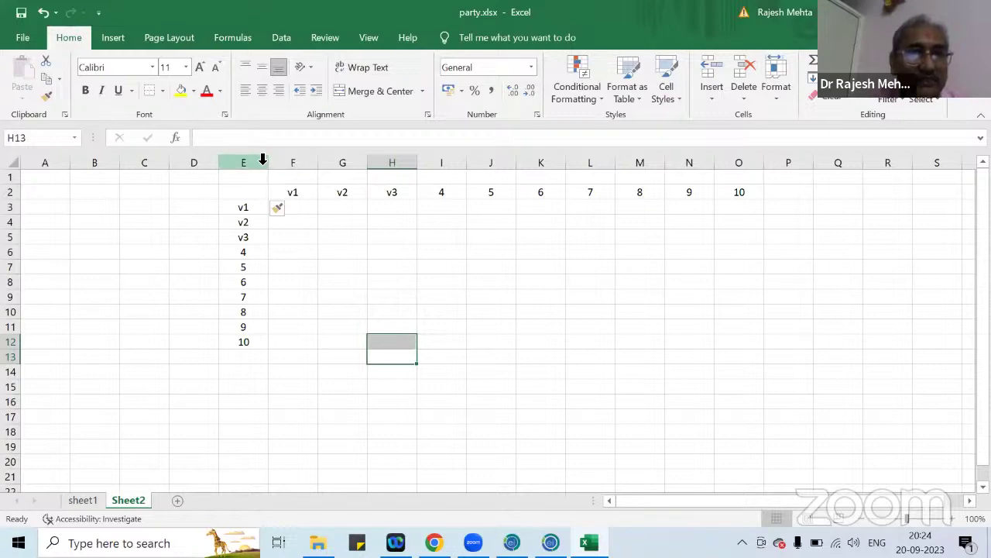
left_click(13, 163)
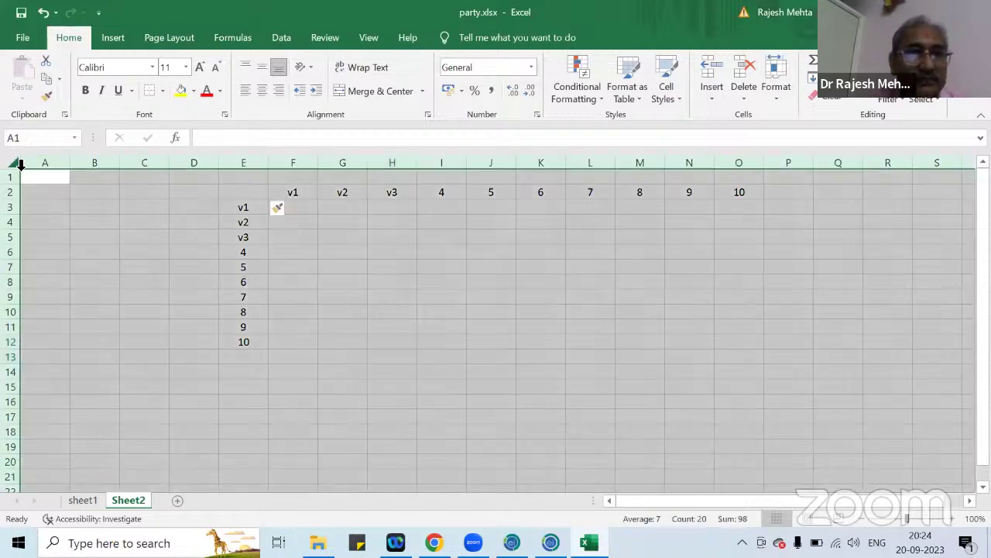
double_click(368, 160)
left_click(485, 343)
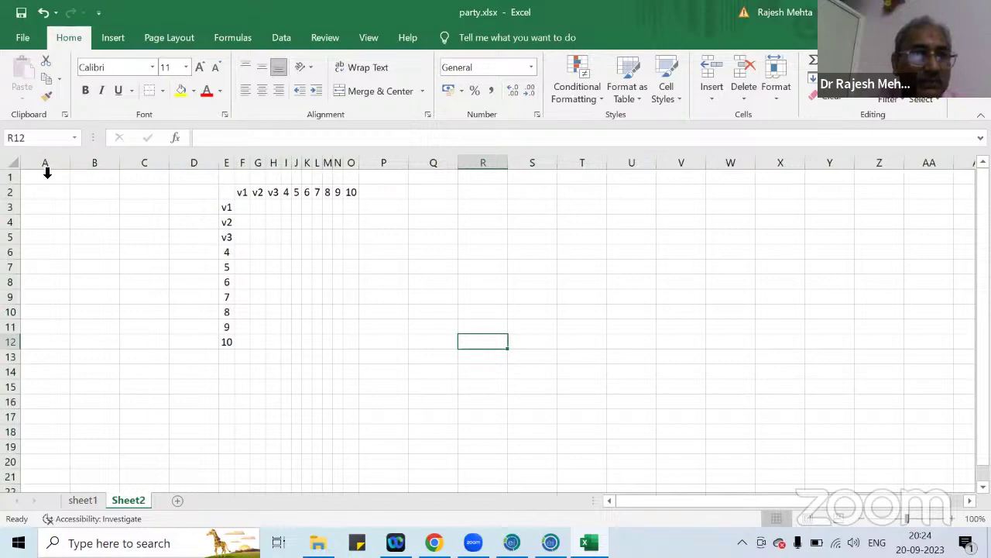
- Give all columns in the sheet one uniform narrow width, slightly wider than the fitted v1 column
left_click(16, 163)
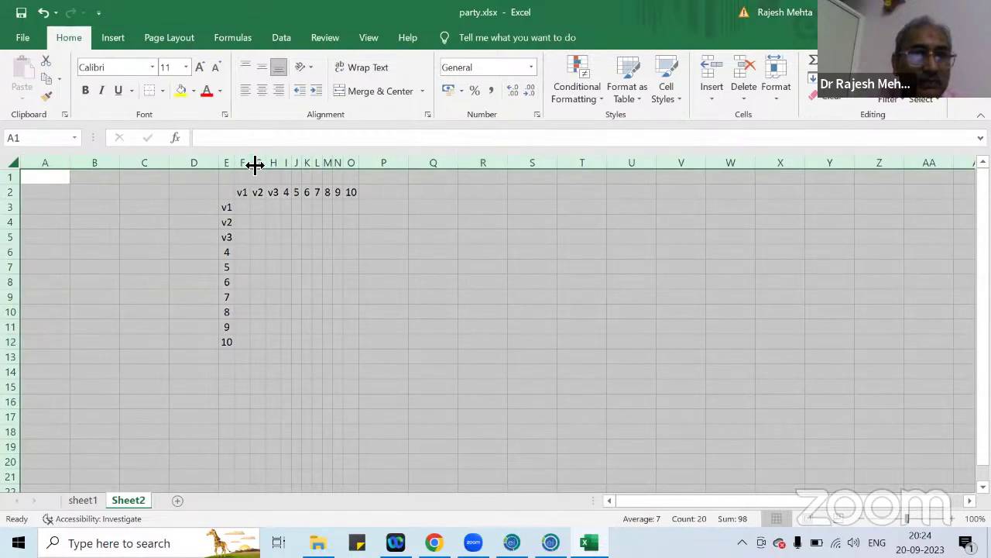
left_click_drag(252, 163, 261, 166)
left_click(357, 295)
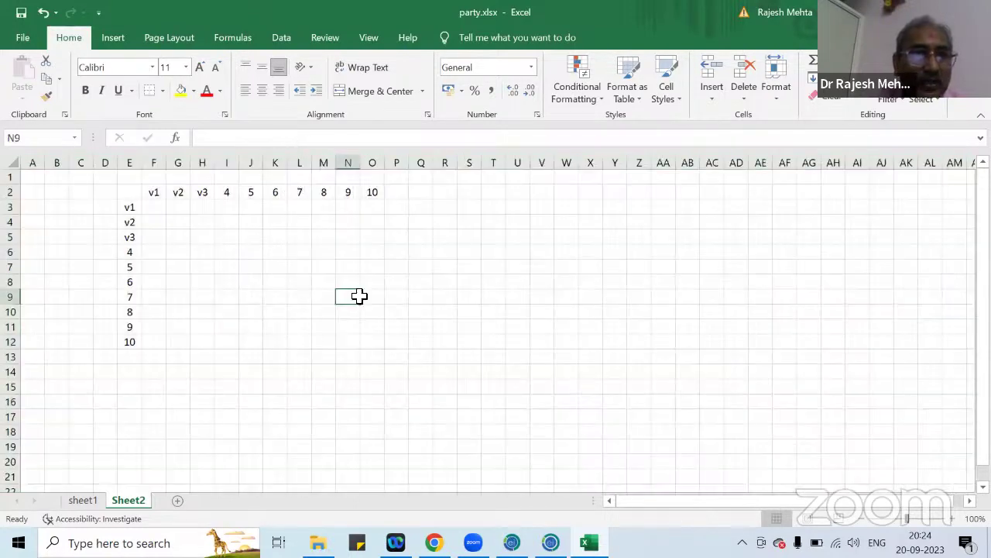
left_click(298, 369)
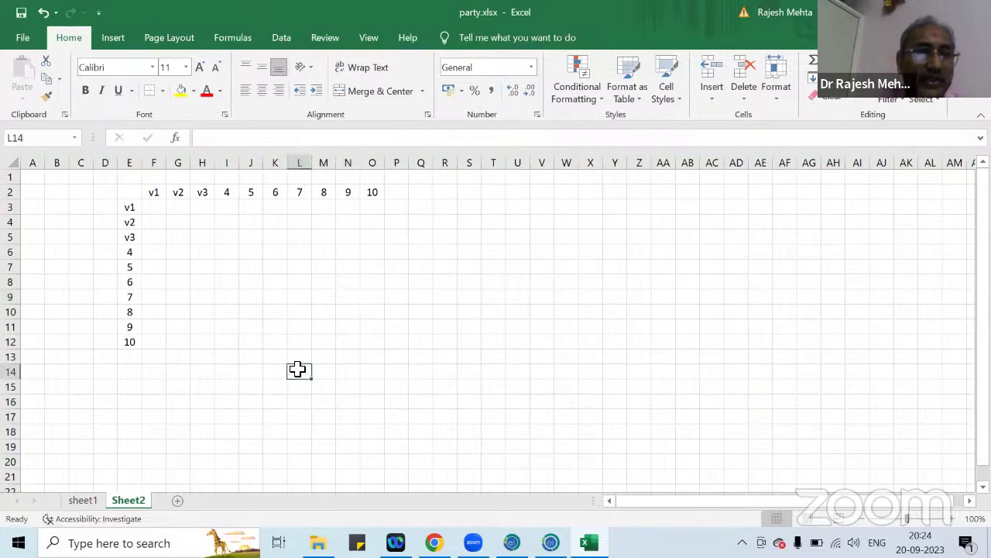
- Enter f in every diagonal cell of the grid from F3 to O12, where each variable meets itself
left_click(379, 285)
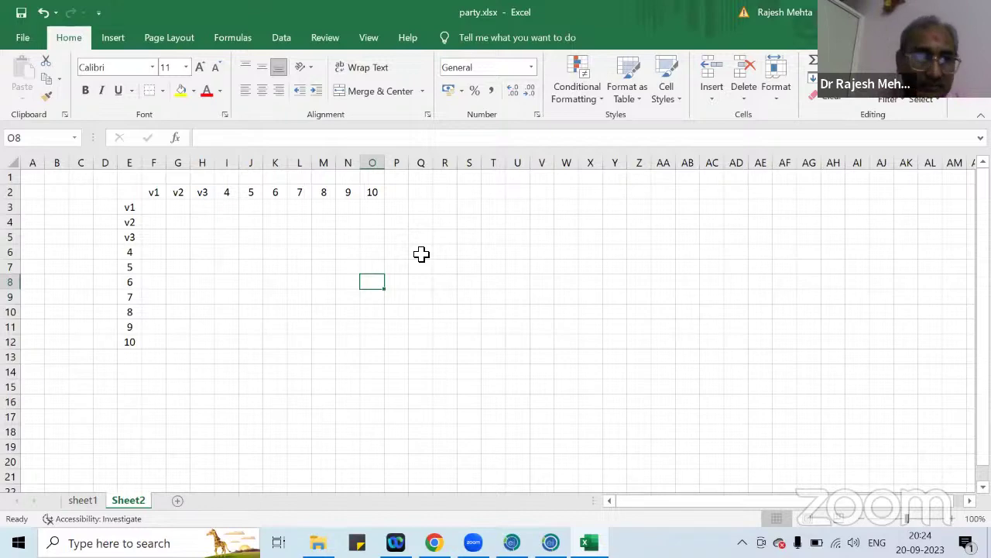
left_click(159, 209)
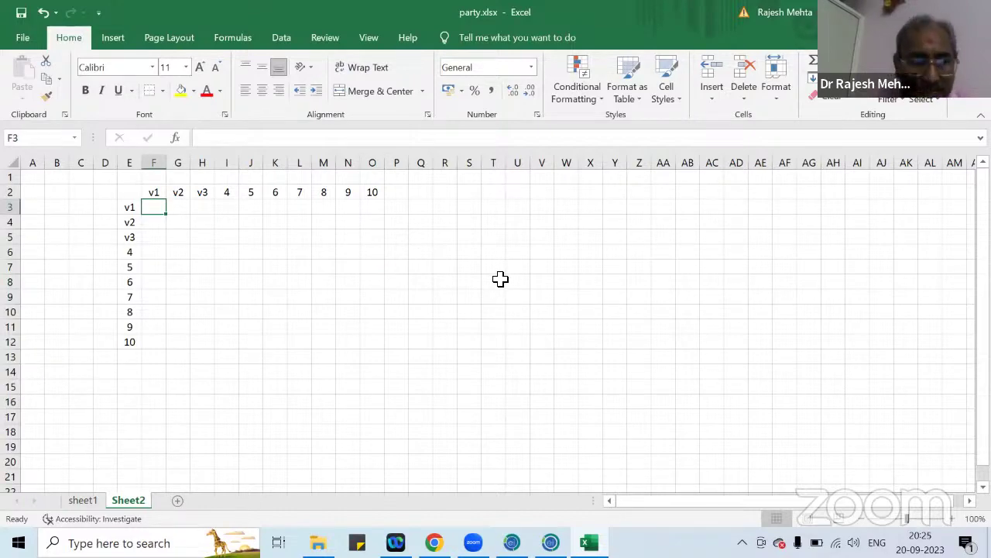
type("f")
key("Return")
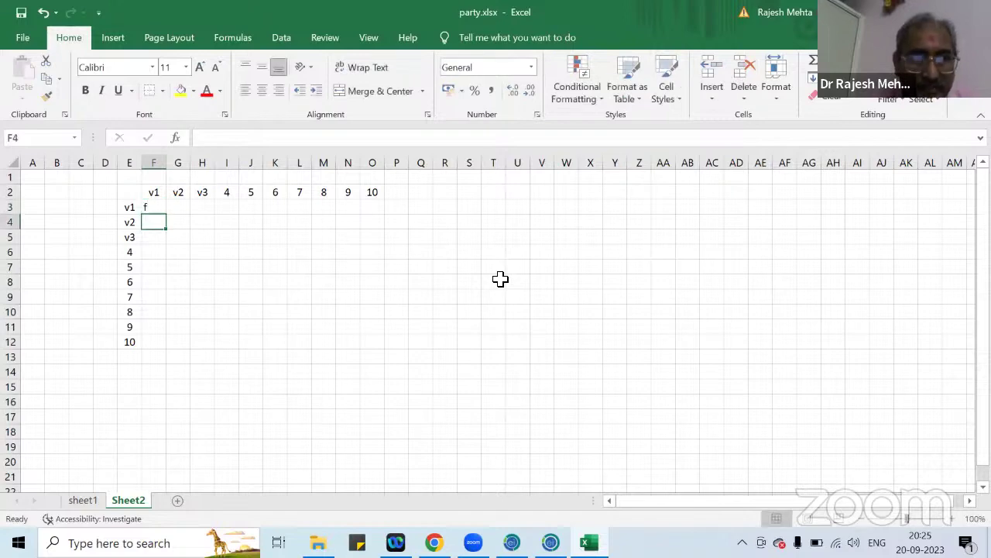
key("Right")
type("f")
key("Return")
key("Right")
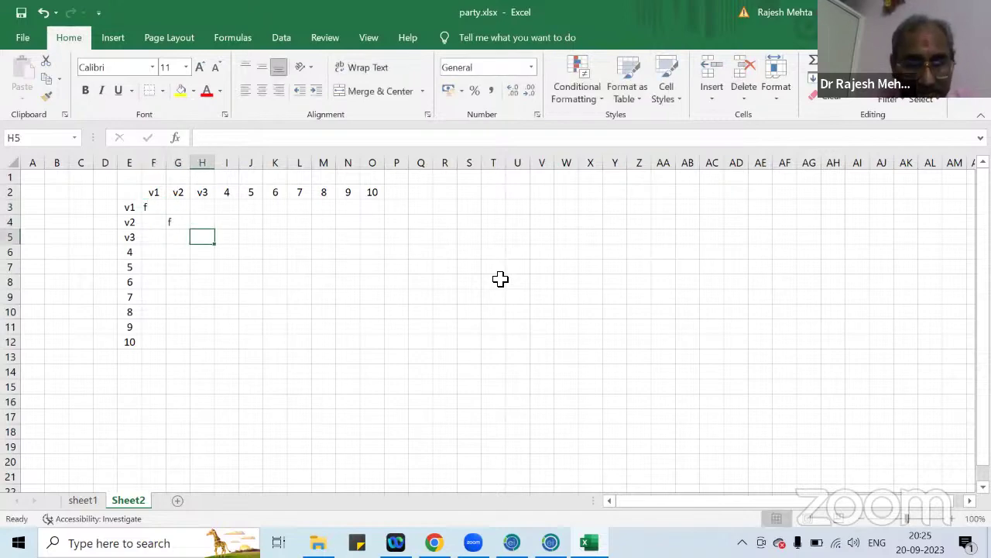
type("f")
key("Right")
key("Return")
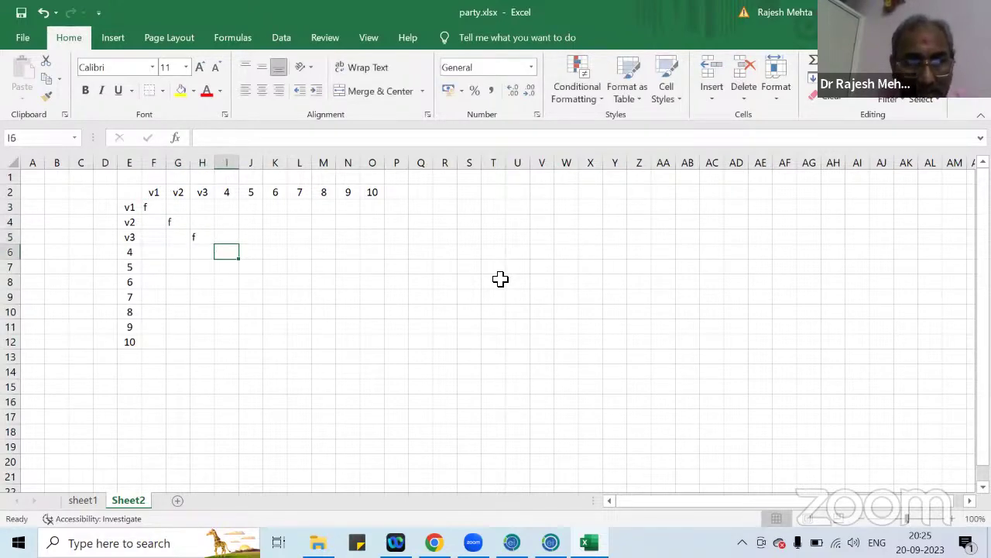
type("f")
key("Right")
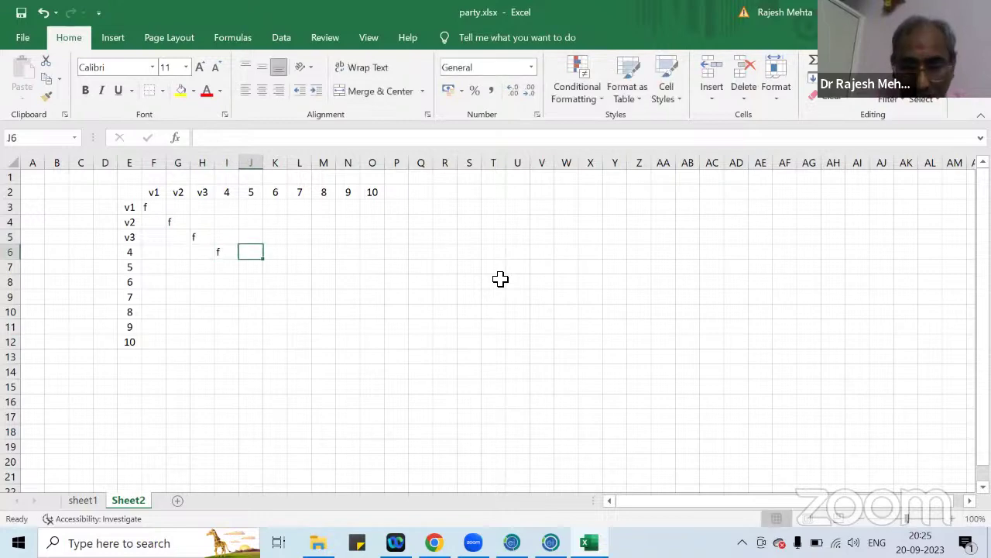
key("Return")
type("f")
key("Right")
key("Return")
type("f")
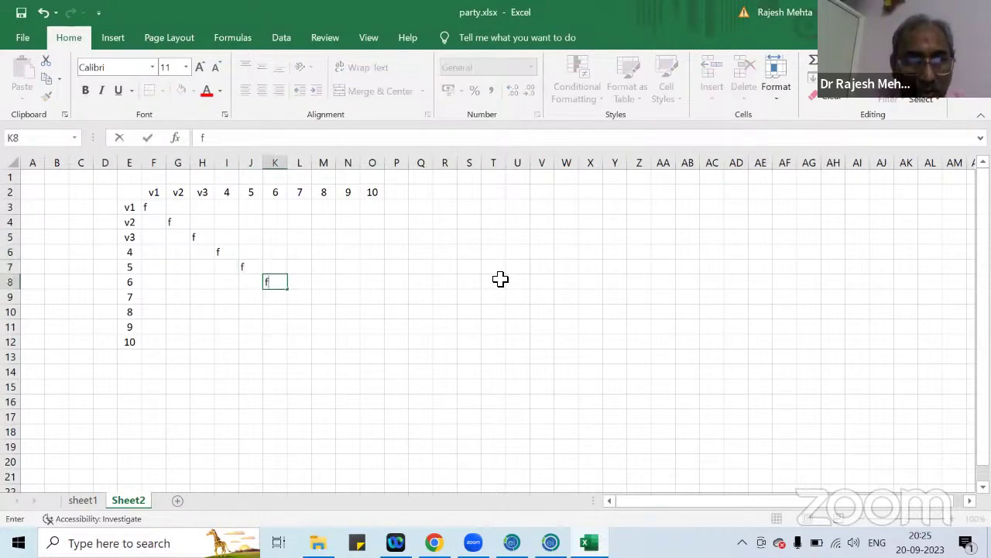
key("Right")
key("Return")
type("f")
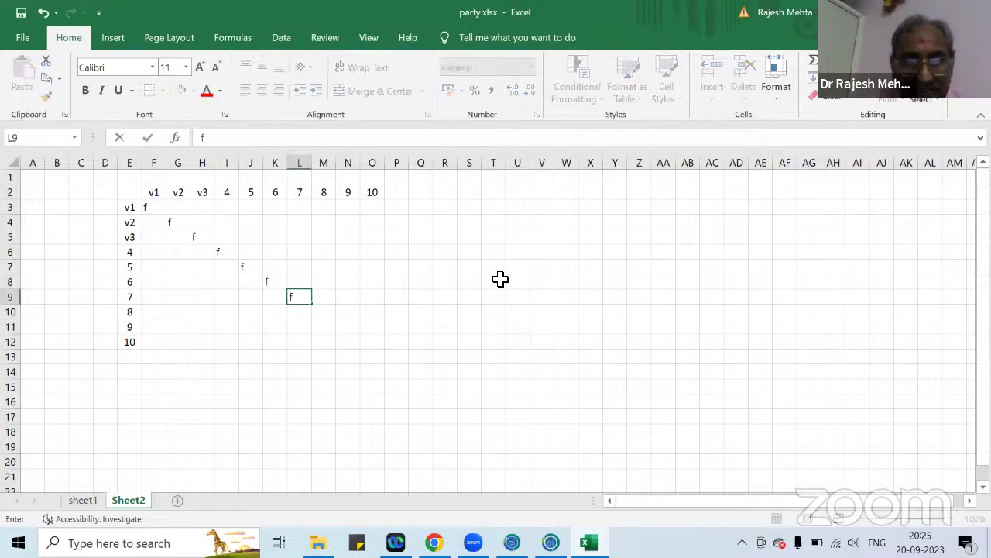
key("Right")
key("Return")
type("f")
key("Right")
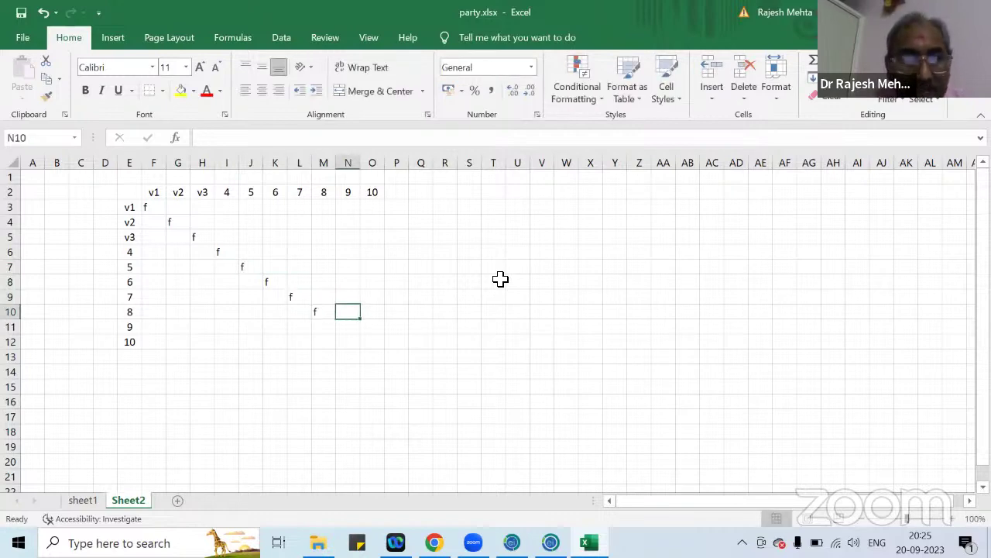
key("Return")
type("f")
key("Right")
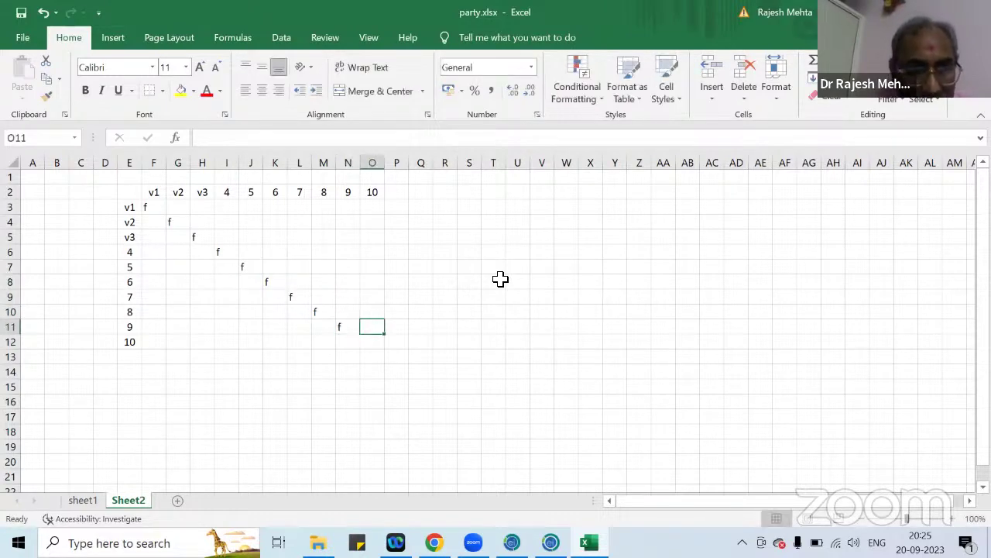
key("Return")
type("f")
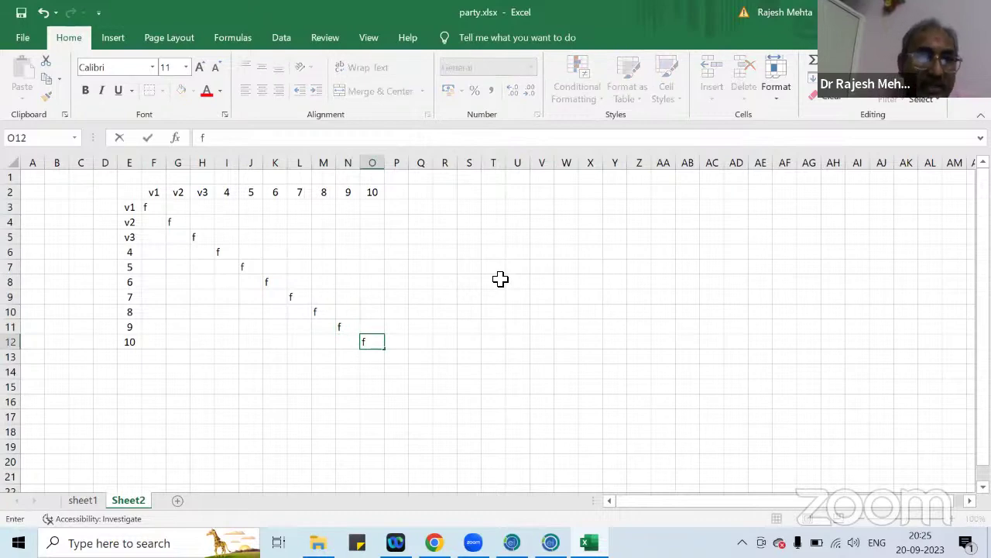
left_click(565, 266)
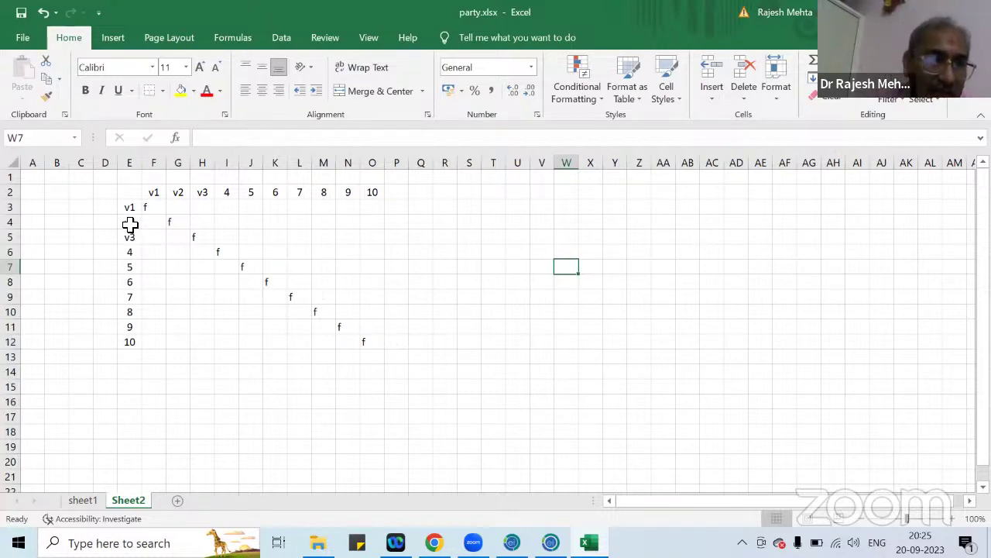
- Enter v2v1 in cell F4 and copy it to its mirrored cell G3
left_click(154, 223)
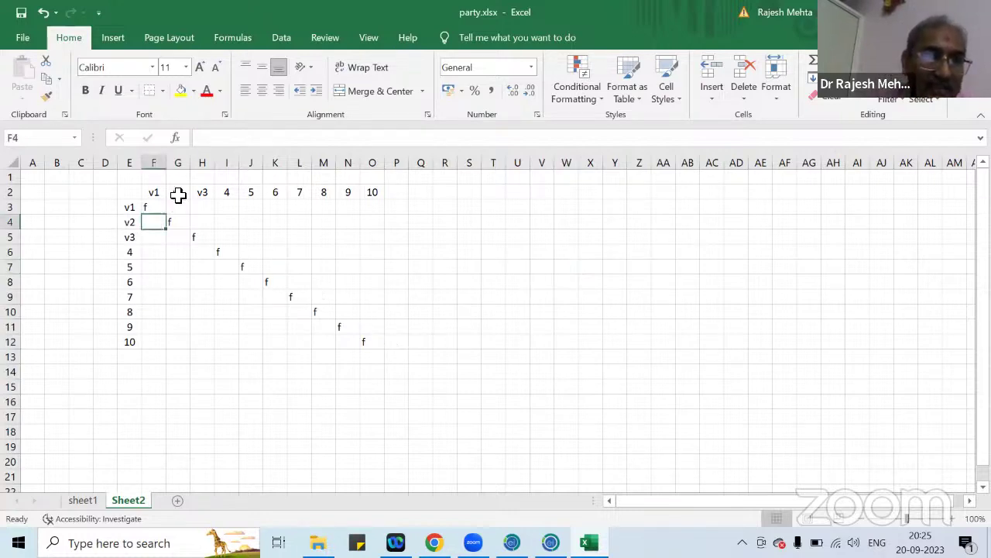
left_click(178, 194)
left_click(178, 207)
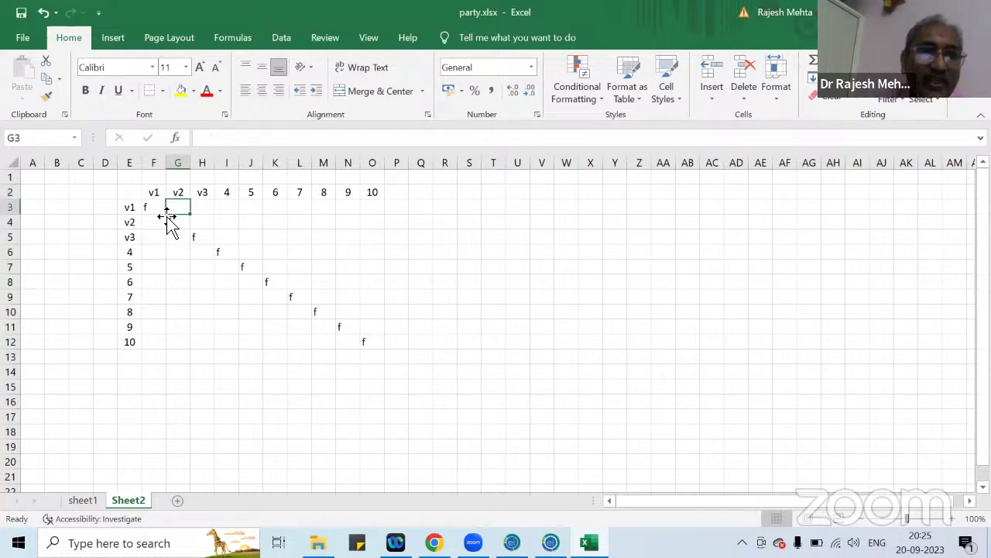
left_click(153, 223)
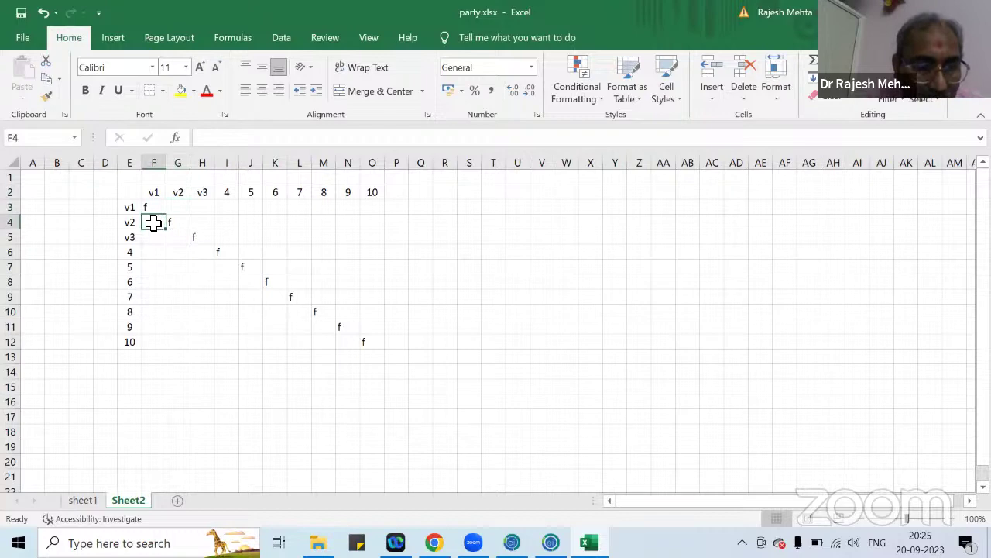
type("v2v1")
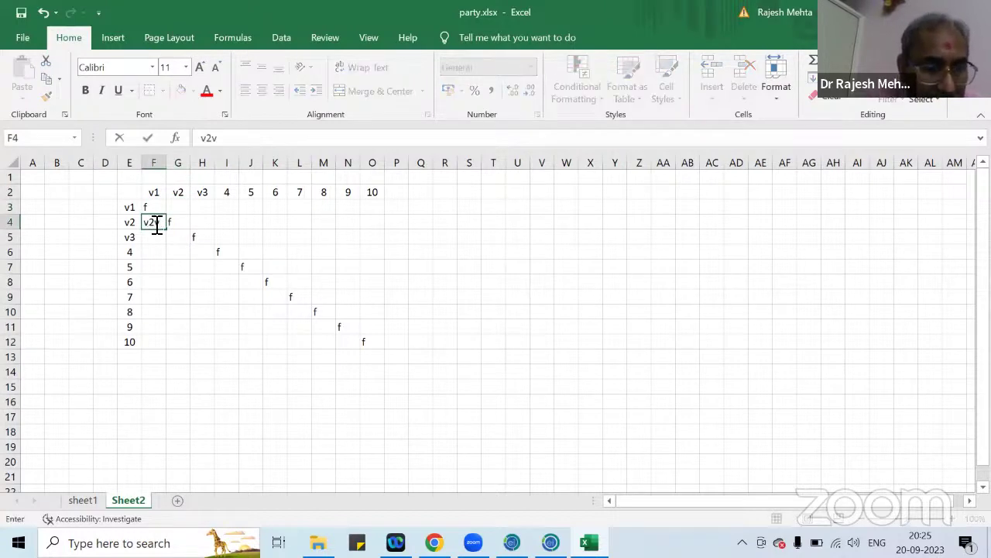
left_click(595, 309)
left_click(150, 224)
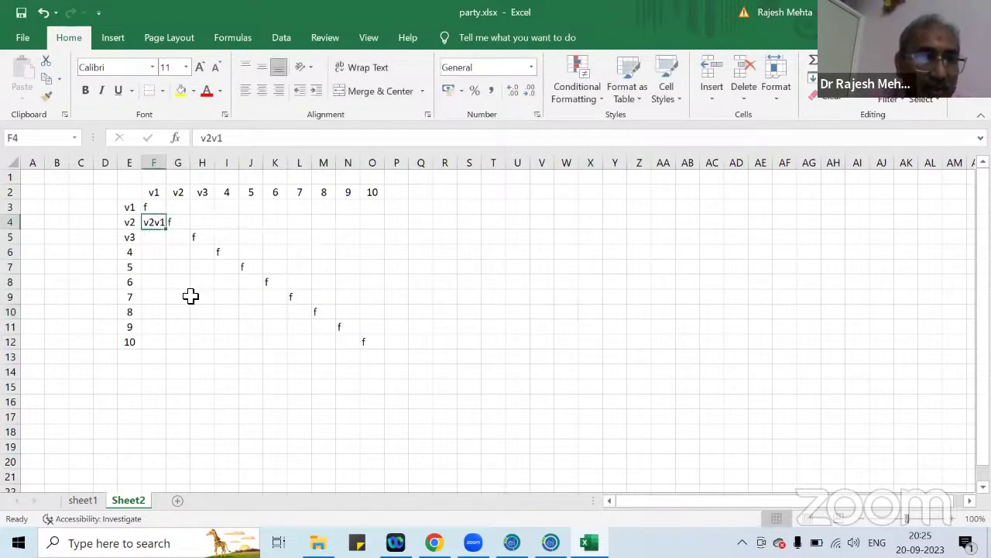
key("ctrl+c")
left_click(179, 209)
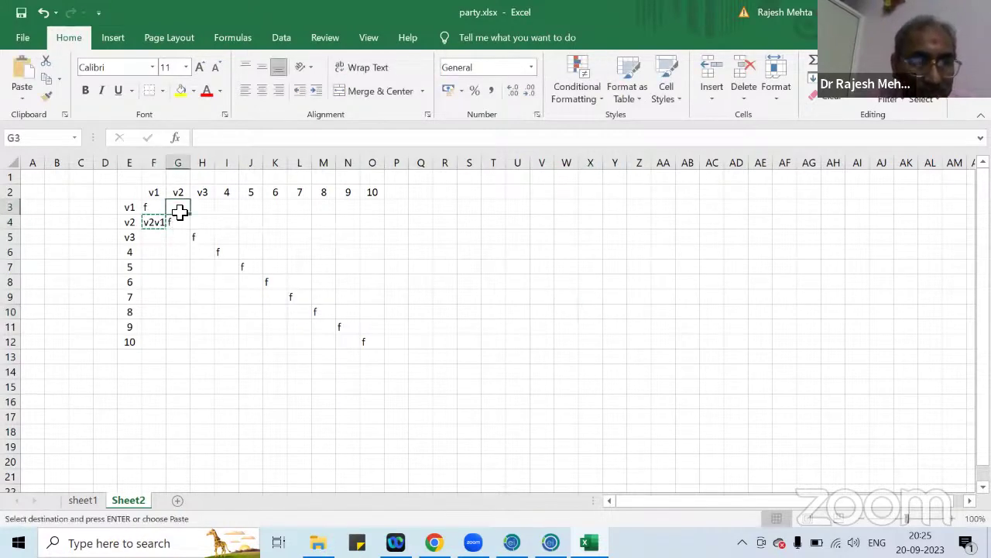
key("ctrl+v")
left_click(178, 270)
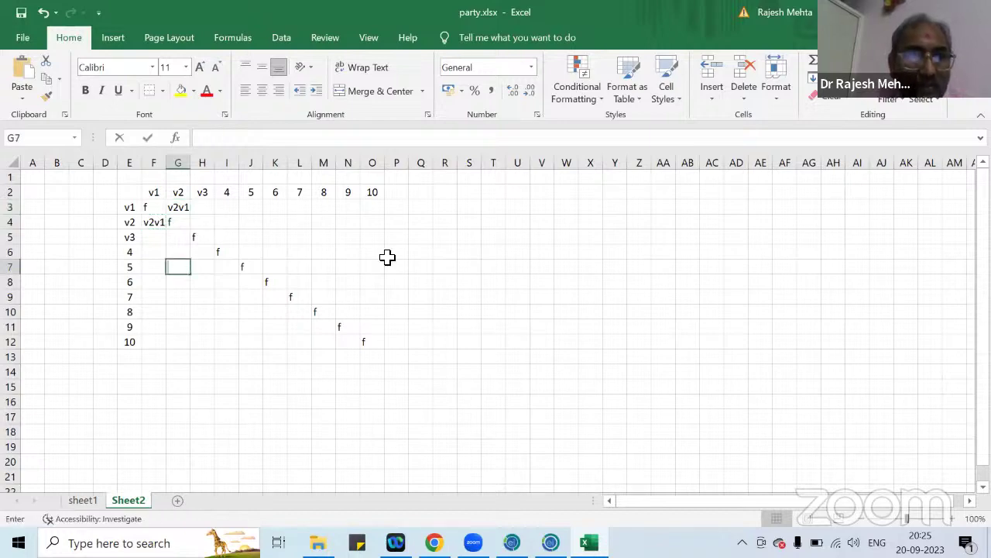
left_click(469, 252)
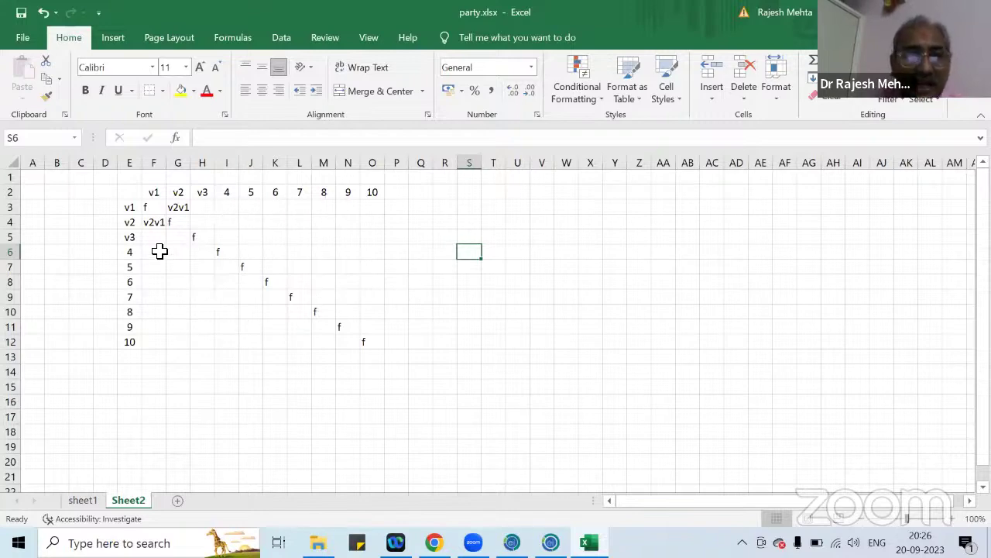
left_click_drag(158, 243, 179, 319)
mouse_move(179, 318)
left_mouse_down()
mouse_move(179, 336)
mouse_move(163, 335)
mouse_move(179, 331)
left_mouse_up()
left_click(208, 313)
left_click(157, 241)
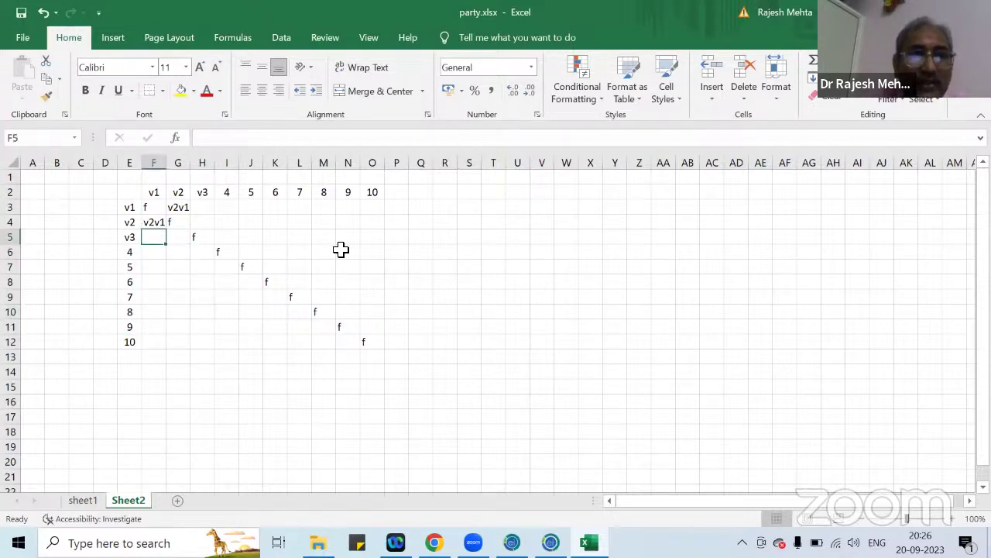
- Clear the v2v1 entries from cells F4 and G3
left_click(157, 223)
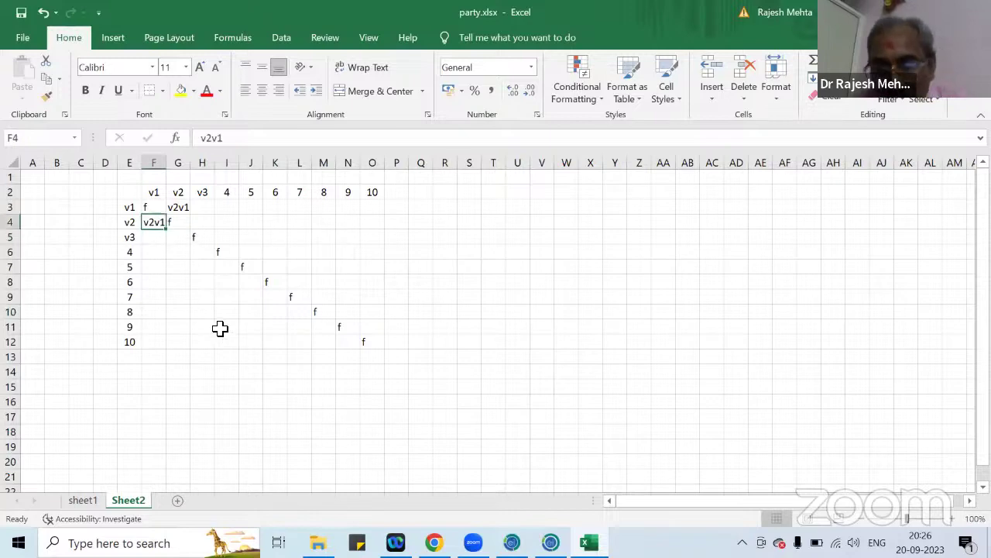
key("Delete")
left_click(180, 207)
key("Delete")
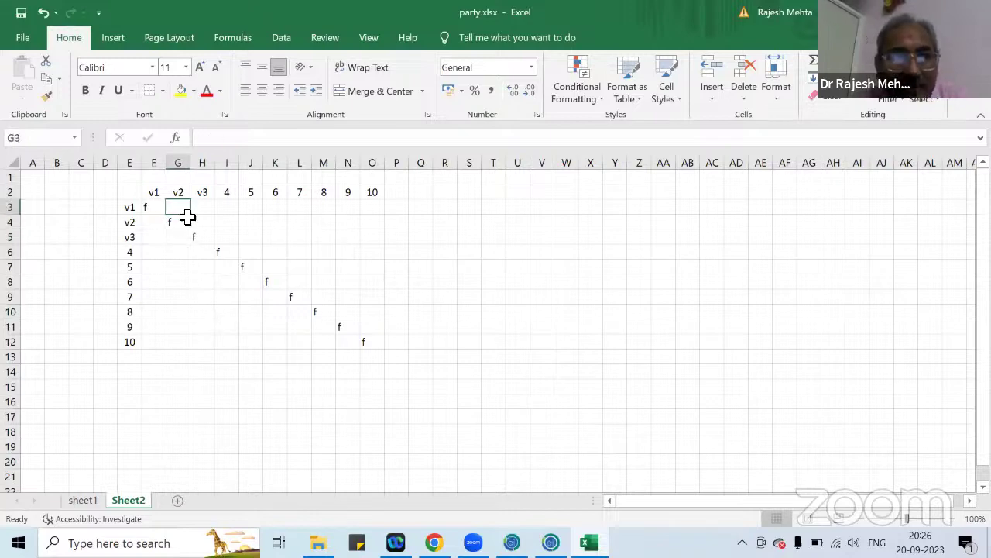
left_click(269, 342)
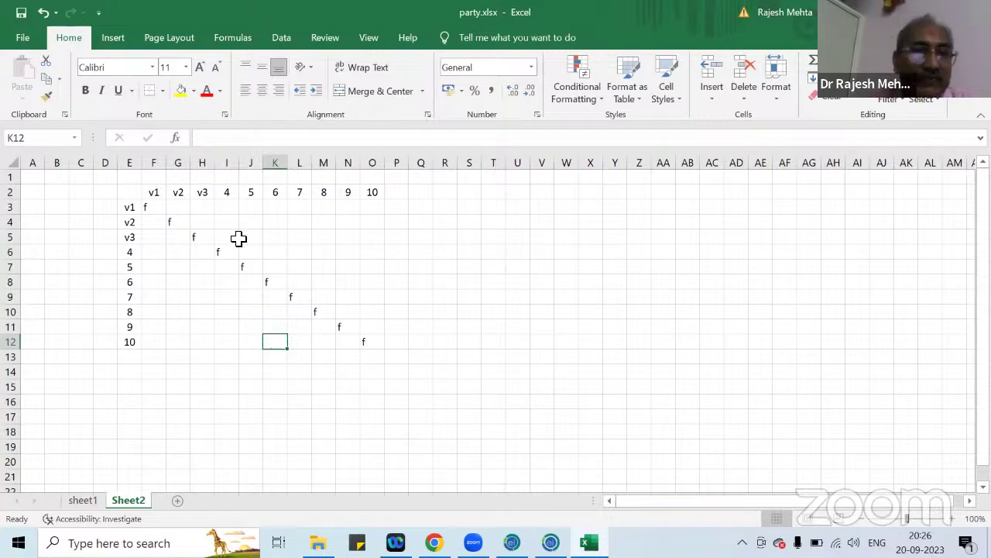
left_click(155, 224)
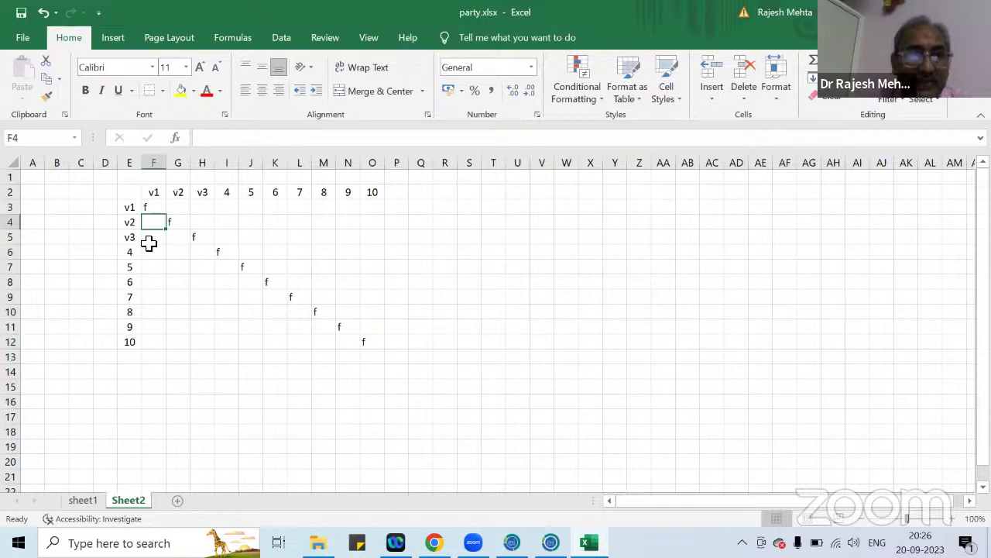
left_click(151, 239)
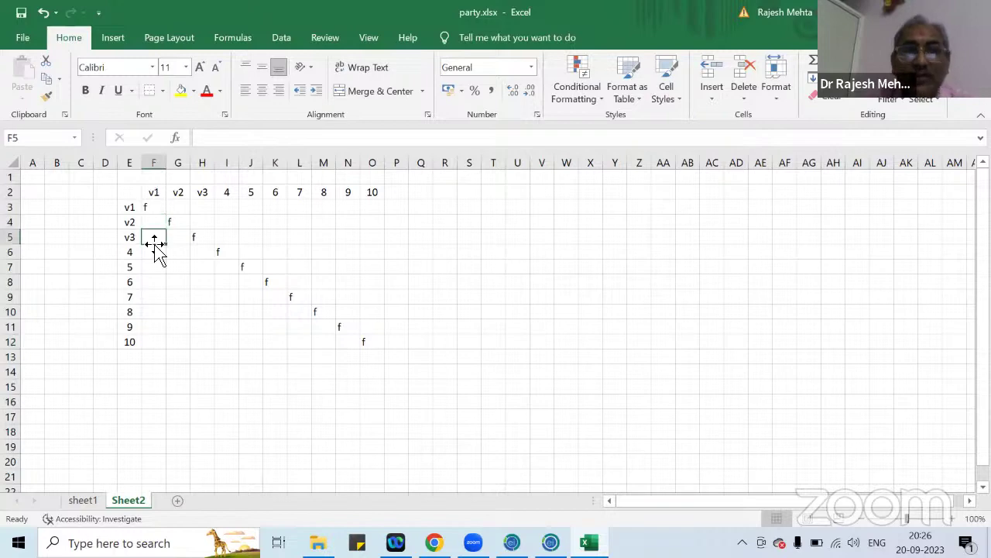
- Replace the v1 row label in cell E3 with milk
left_click(124, 207)
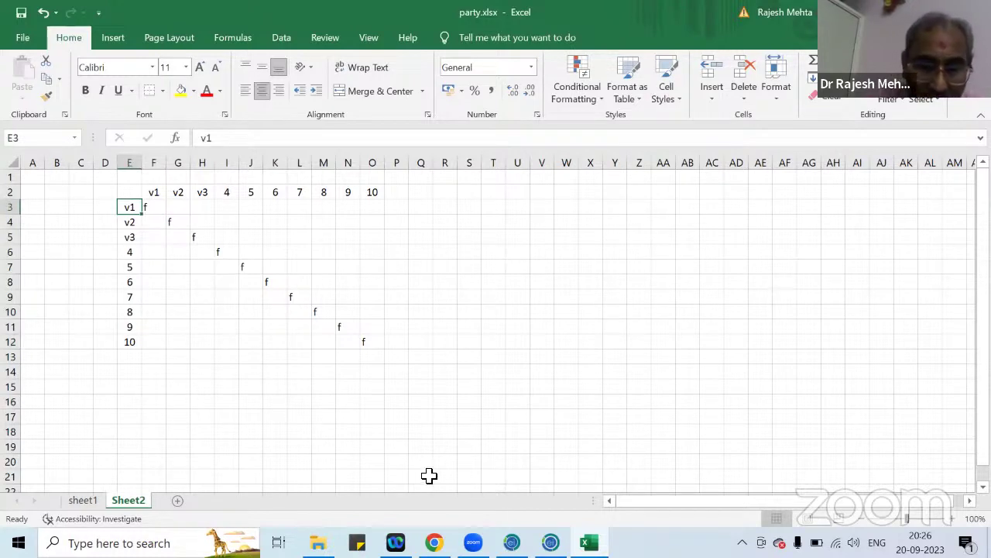
type("milk")
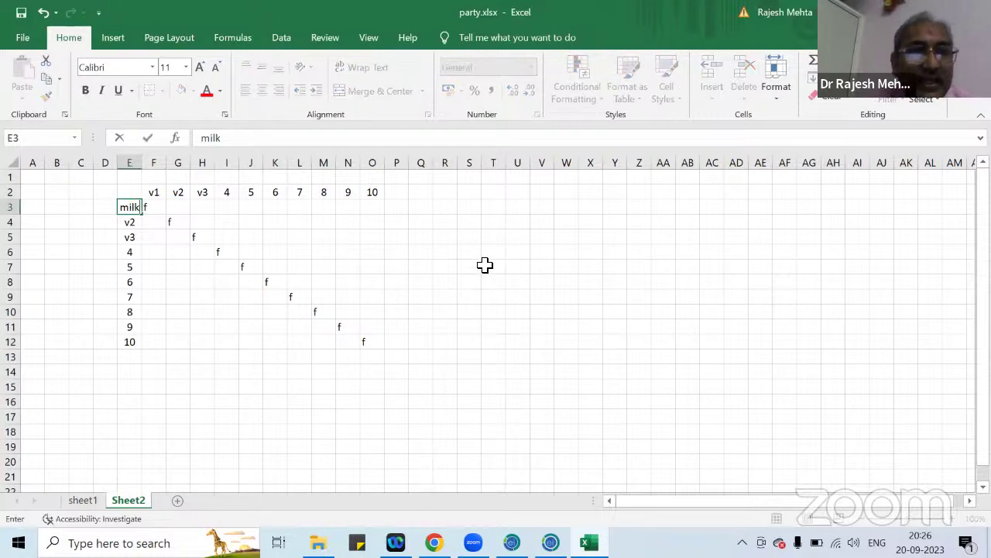
left_click(485, 265)
- Rename variable 5 as ill in both the column header J2 and the row label E7
left_click(251, 191)
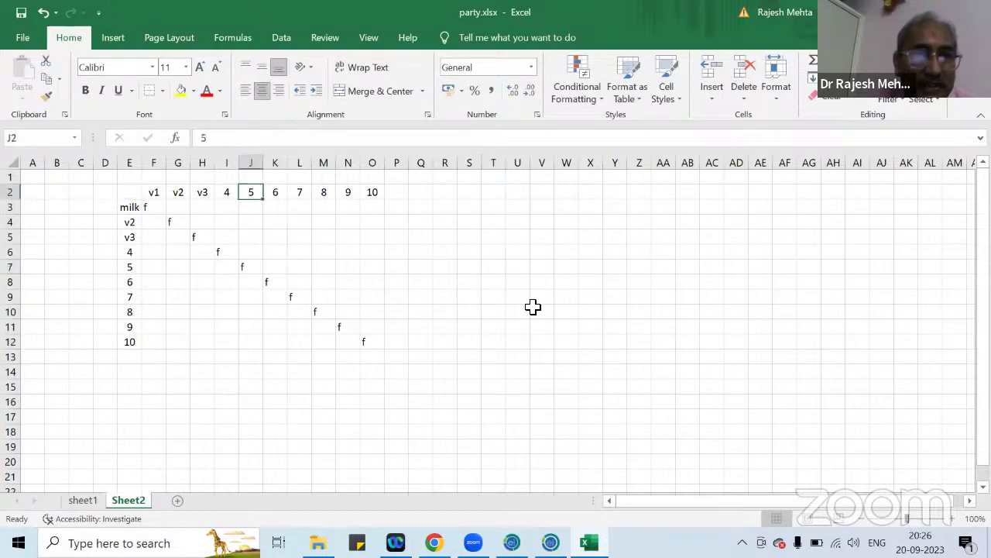
type("ill")
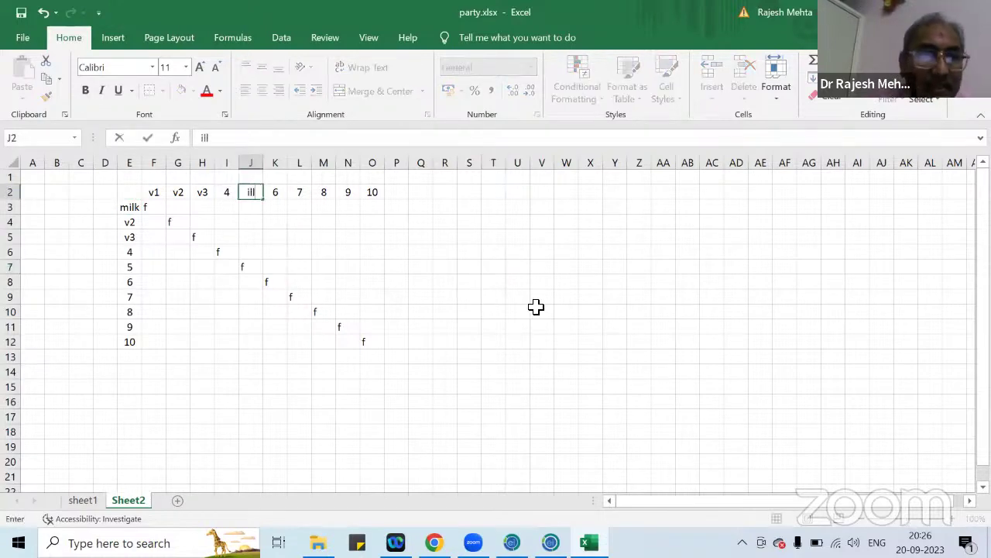
left_click(475, 287)
left_click(138, 267)
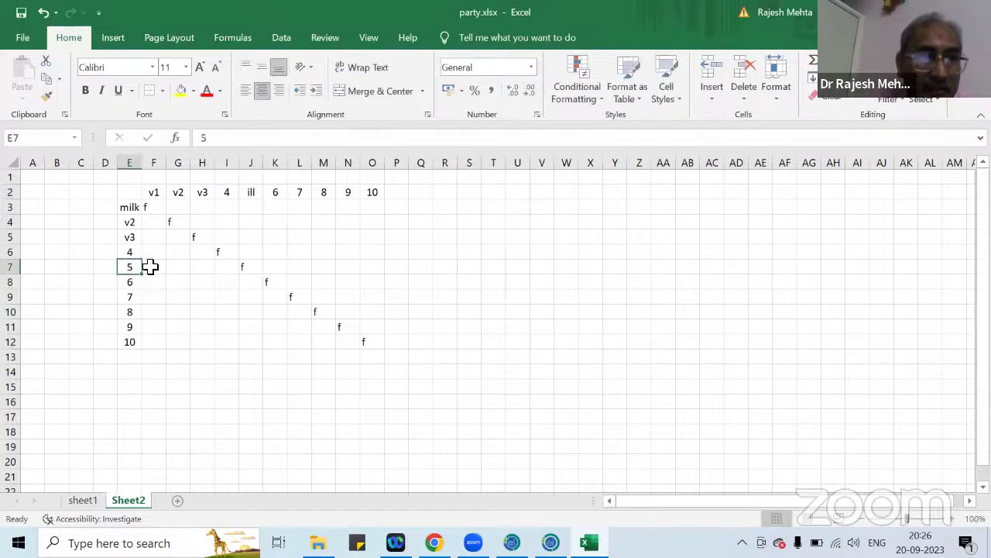
type("ill")
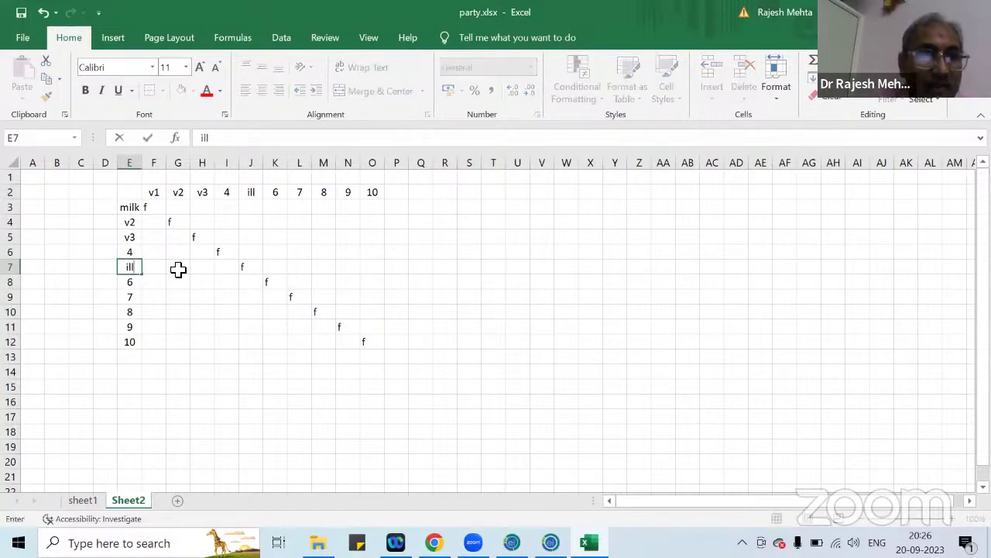
left_click(192, 320)
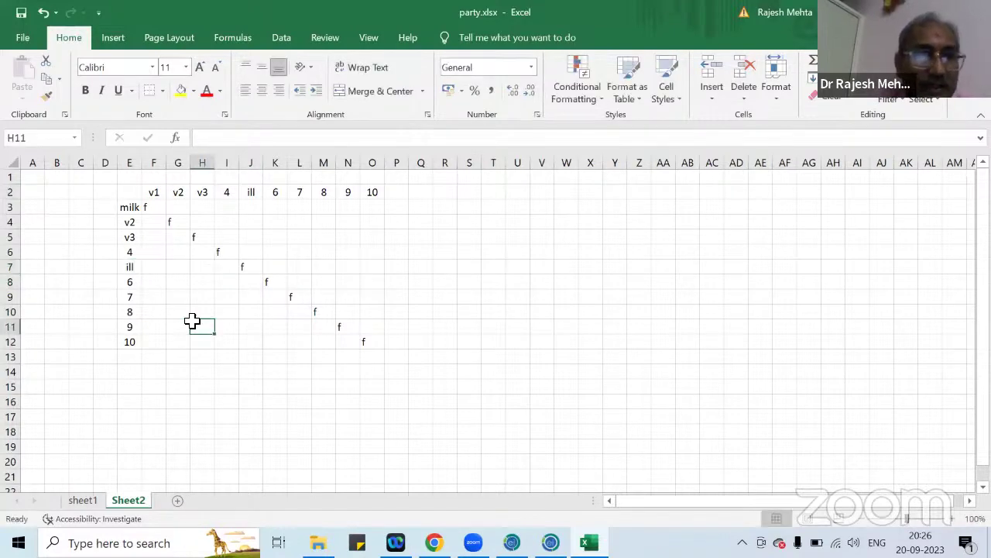
- Rename variable 8 as vanila in both the row label E10 and the column header M2
left_click(133, 312)
type("ven")
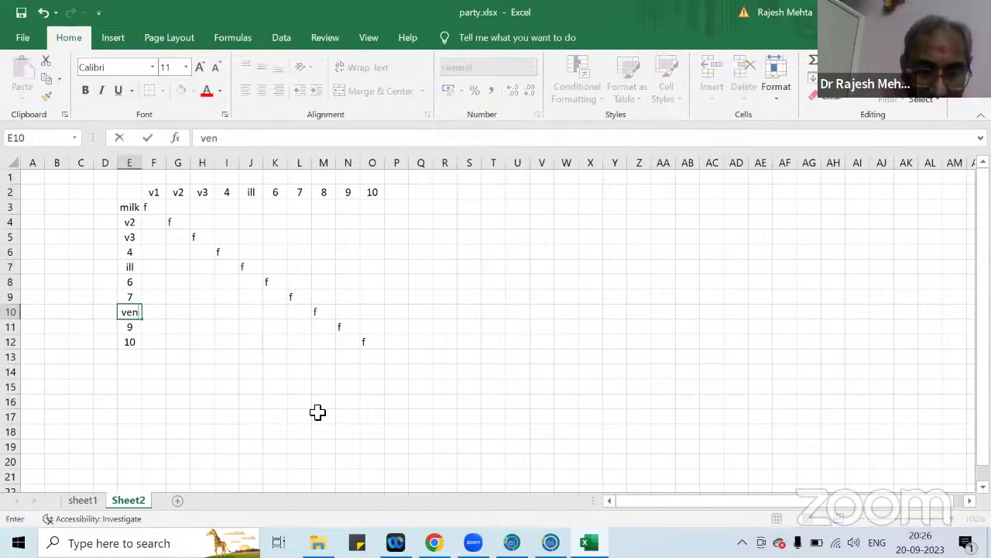
type("an")
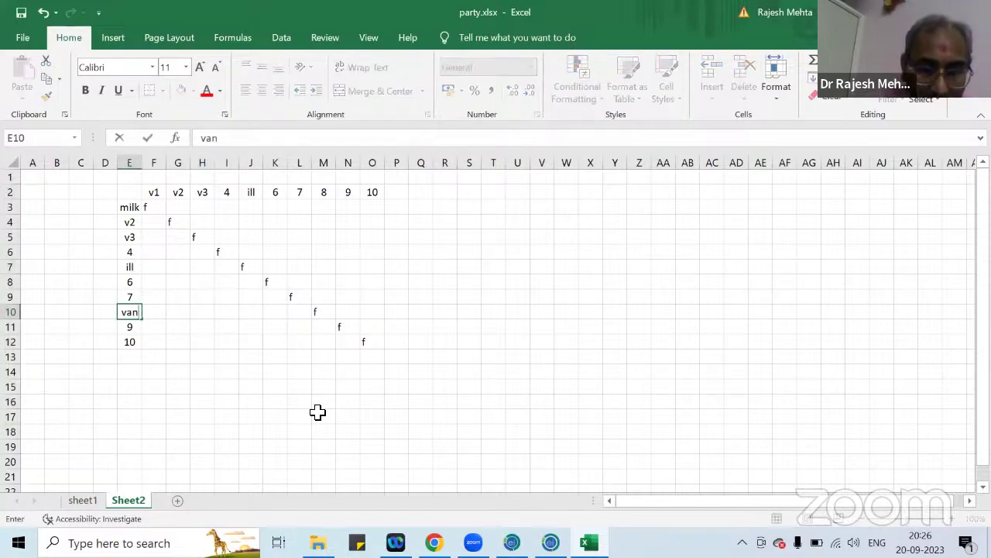
type("ila")
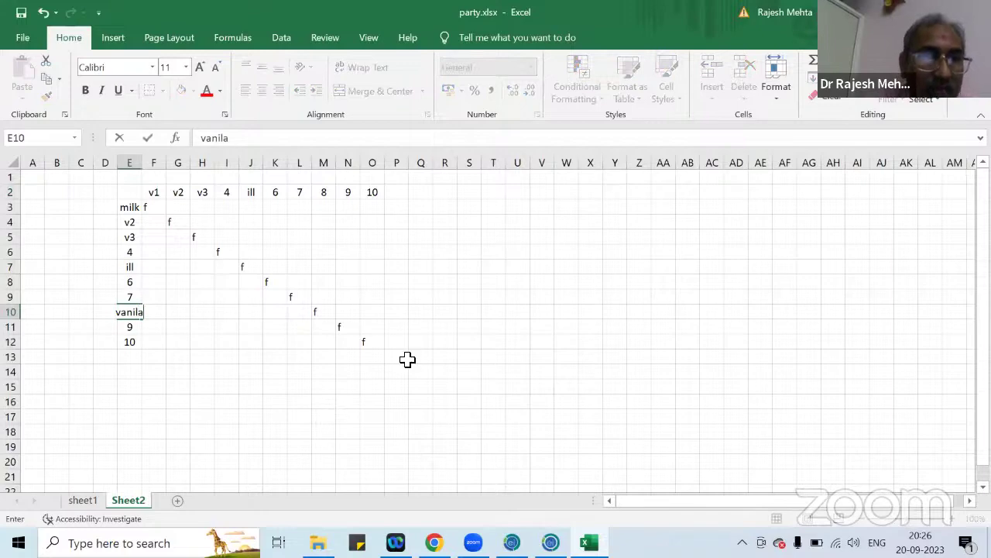
left_click(540, 254)
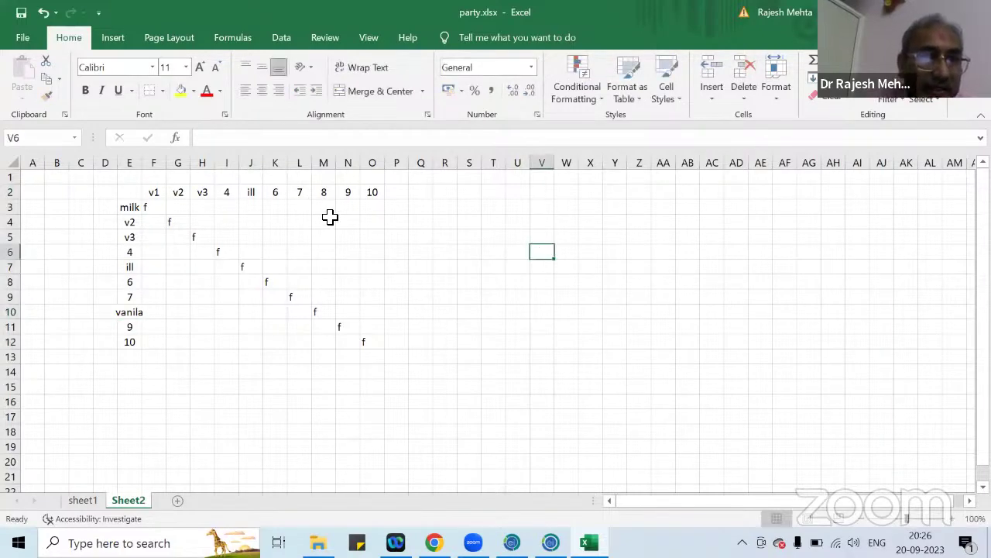
left_click(325, 192)
type("vanila")
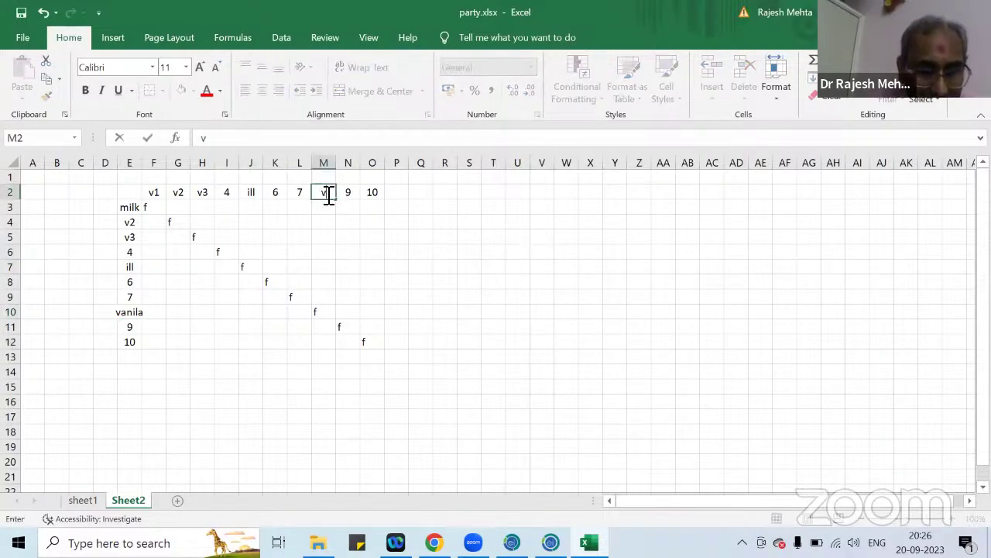
left_click(443, 269)
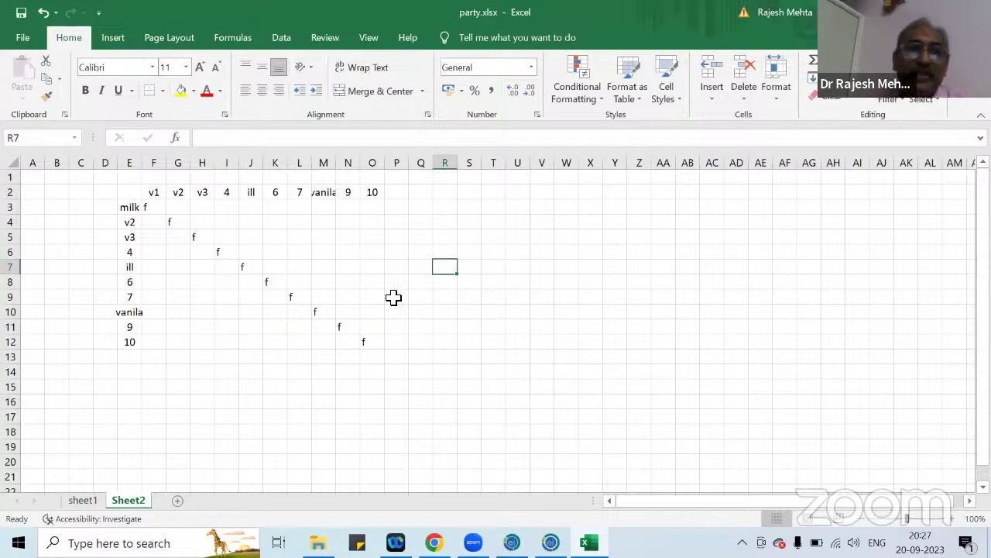
- Replace the v1 column header in cell F2 with milk
left_click(149, 222)
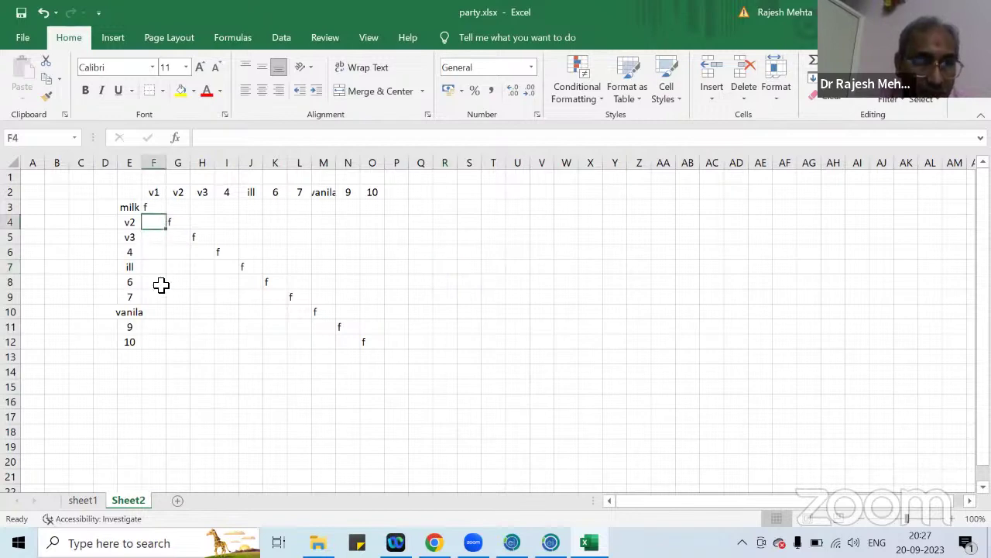
left_click(158, 194)
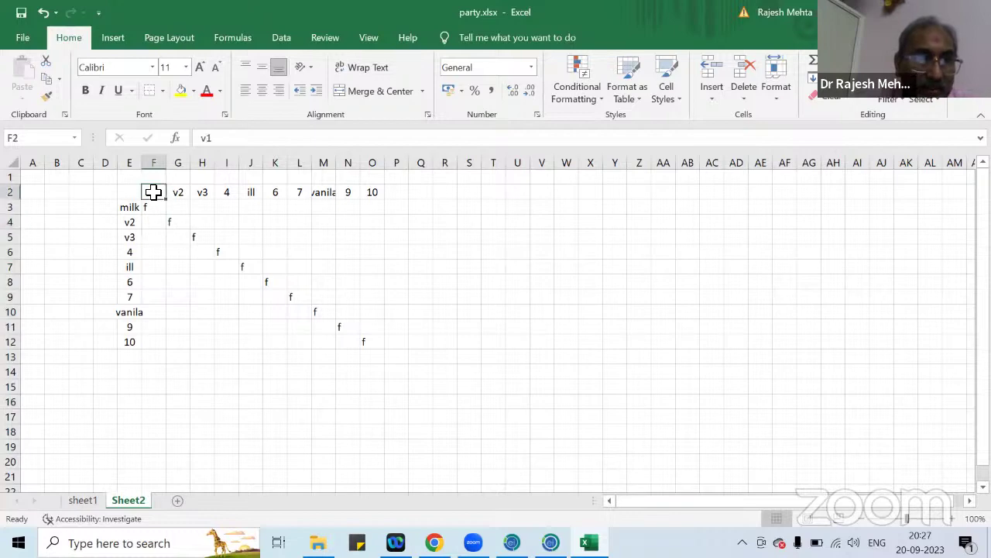
type("milk")
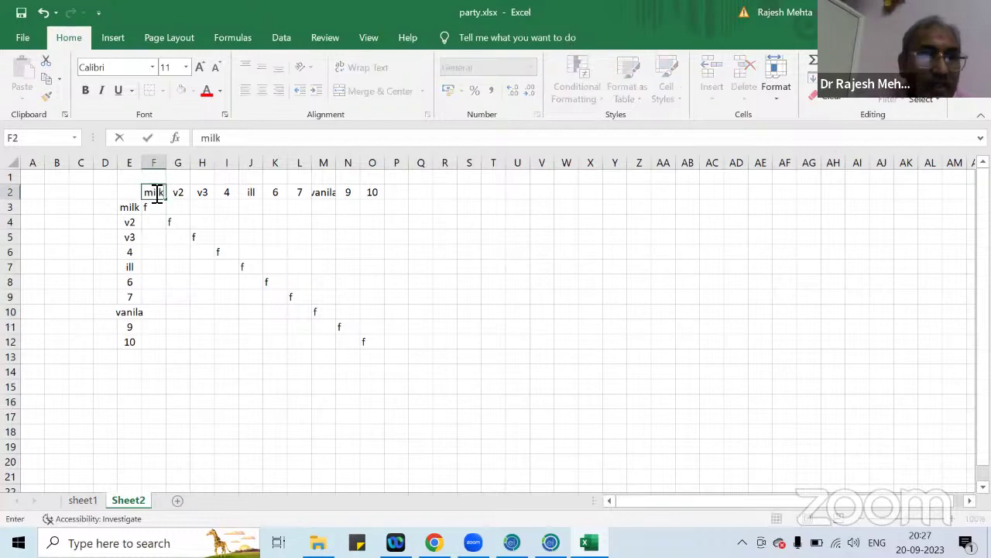
left_click(199, 297)
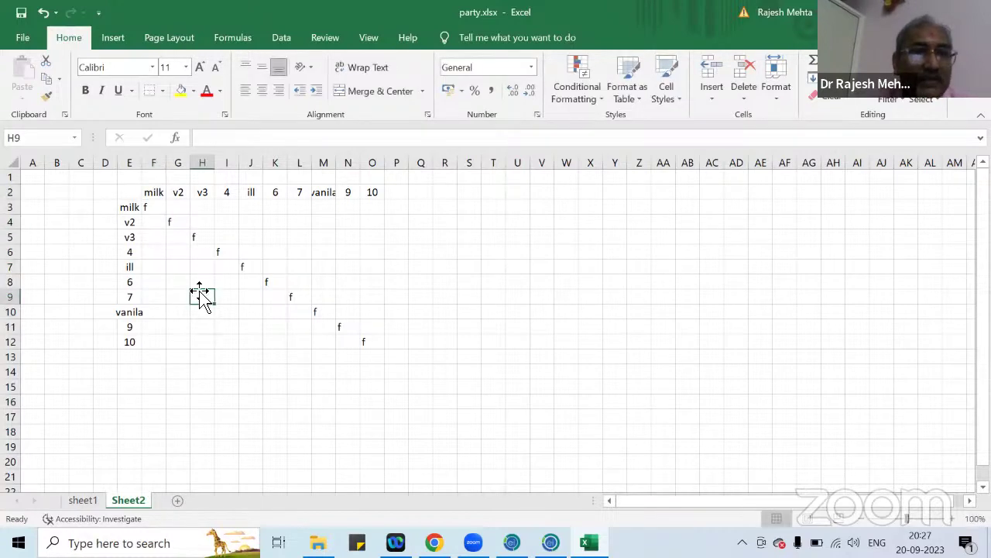
- Fill the milk column with 2 in the v2 row, 8 in the ill row and 3 in the vanila row
left_click(152, 222)
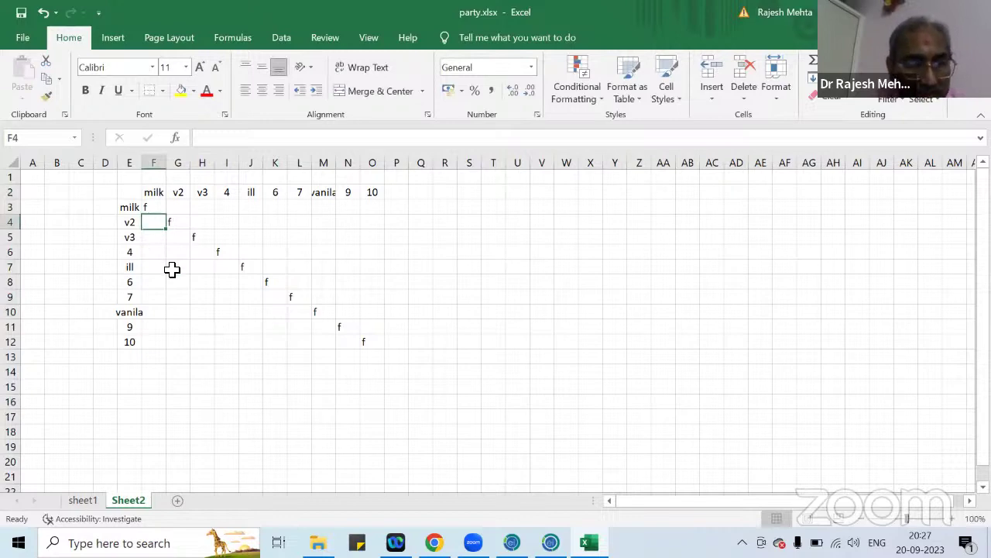
type("2")
left_click(178, 277)
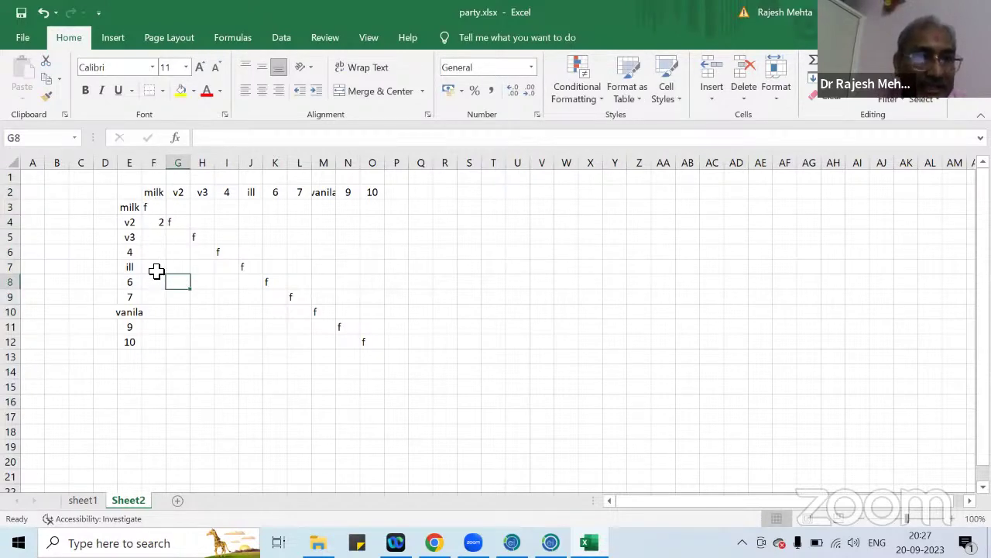
left_click(157, 270)
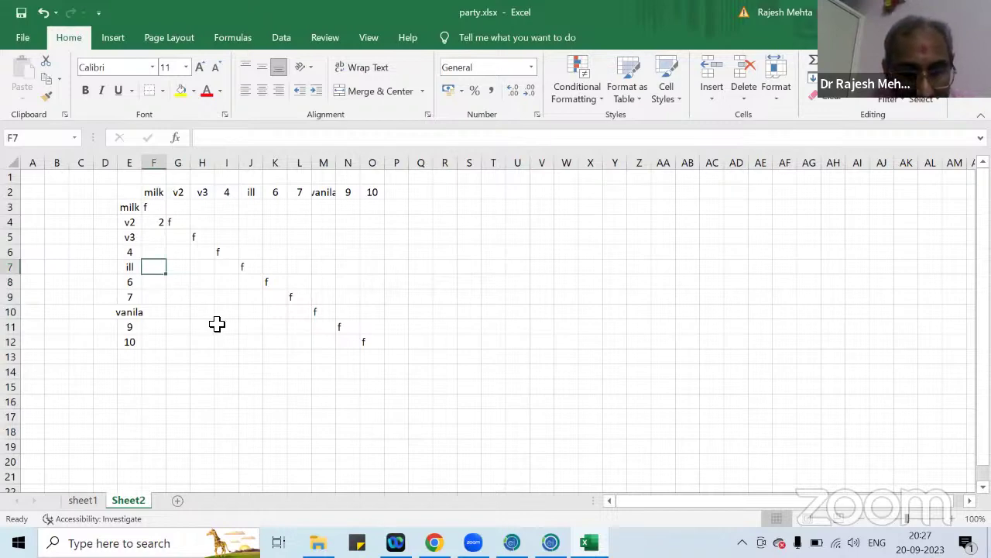
type("8")
left_click(203, 357)
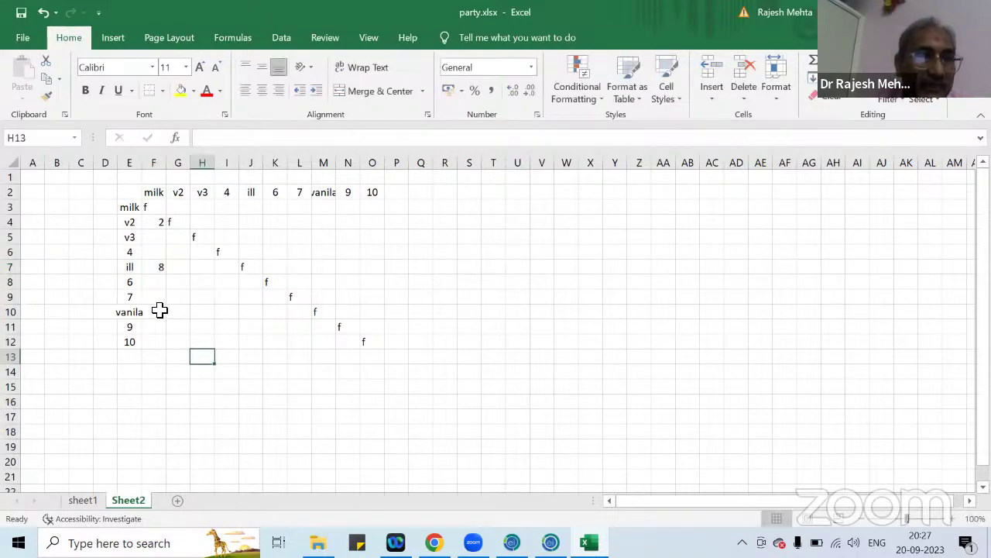
left_click(159, 311)
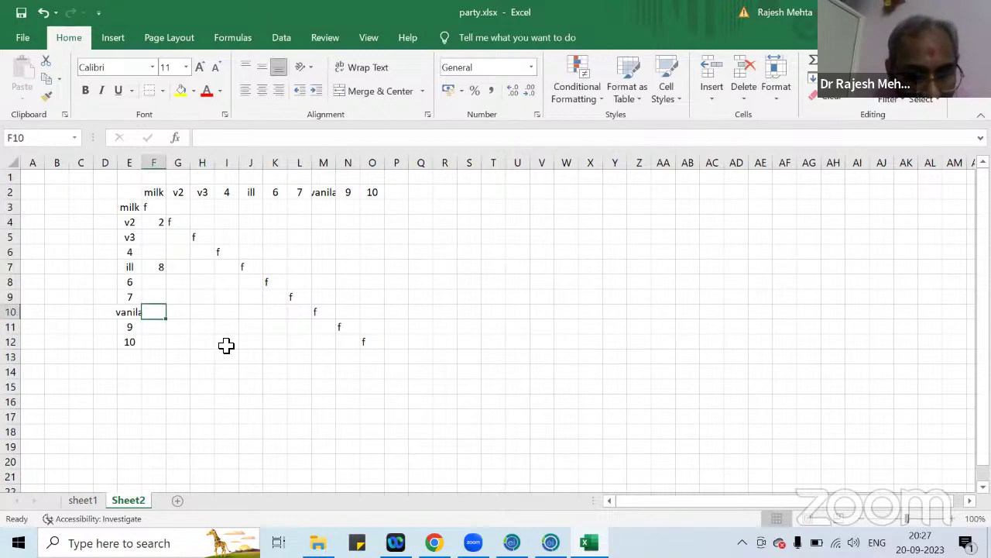
type("3")
left_click(200, 355)
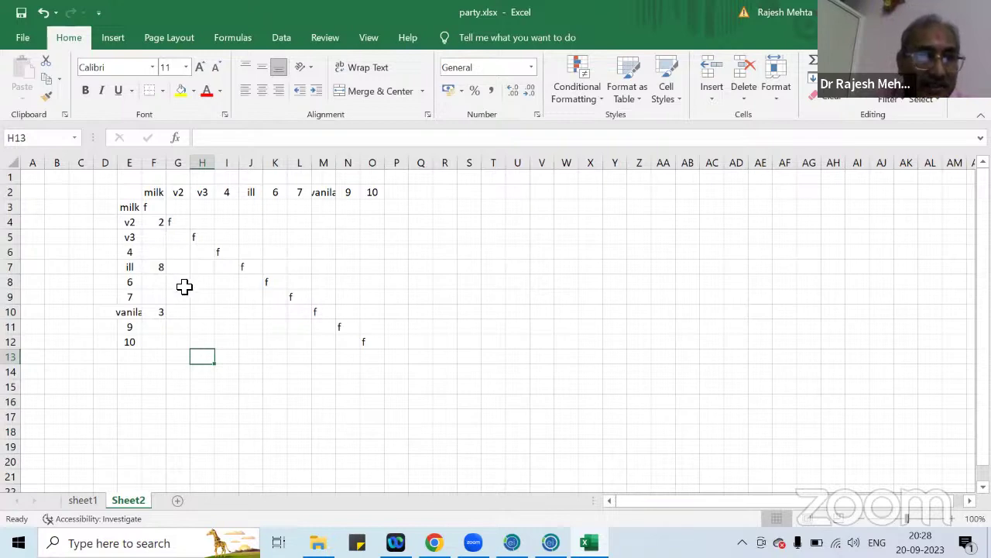
- Enter 5 in cell J10, where the vanila row meets the ill column
left_click(245, 192)
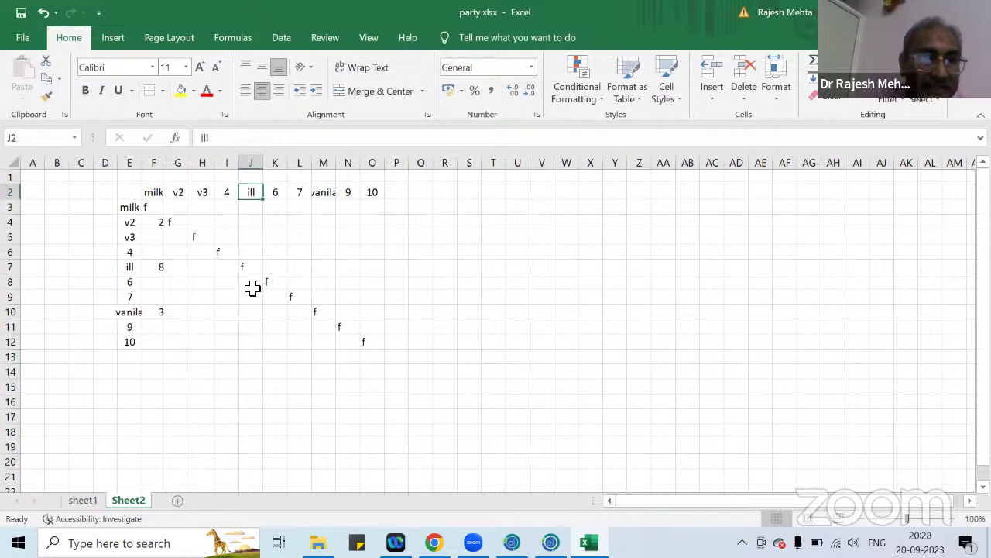
left_click(253, 313)
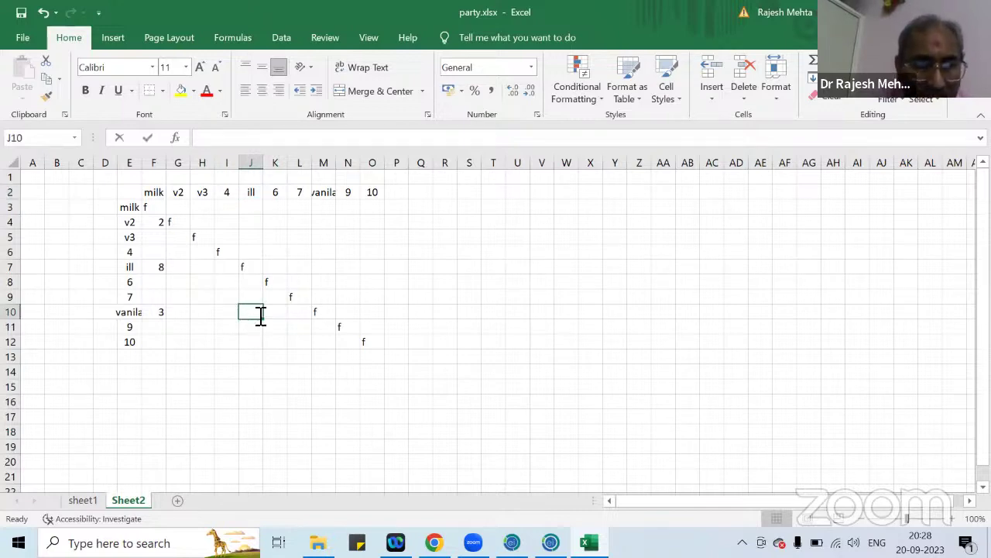
type("5")
left_click(259, 369)
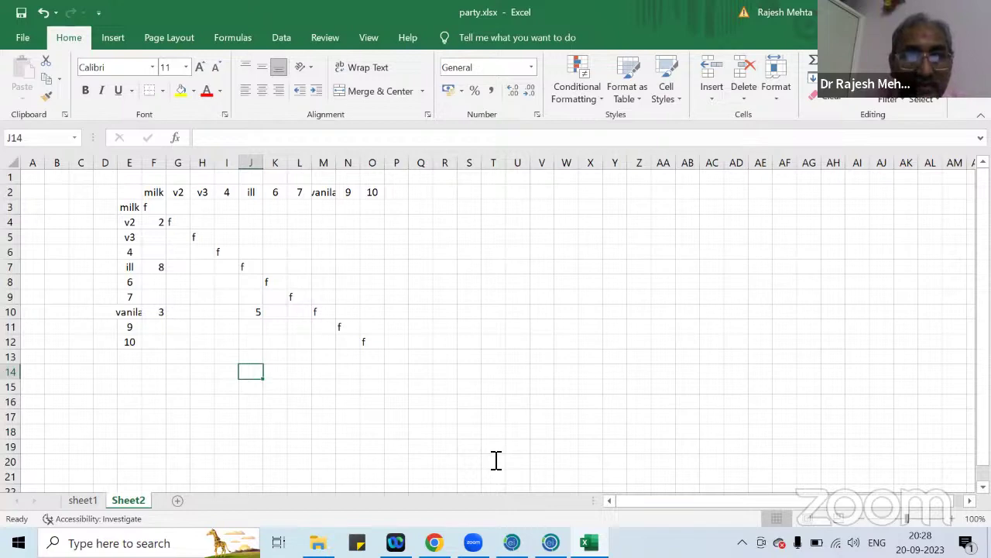
- Close the party.xlsx workbook without saving the changes
left_click(514, 373)
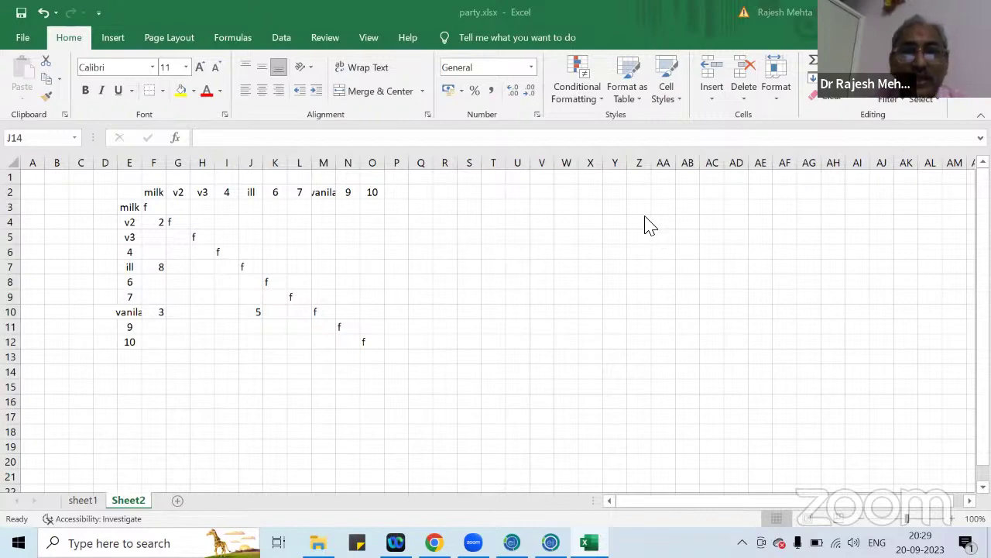
left_click(465, 293)
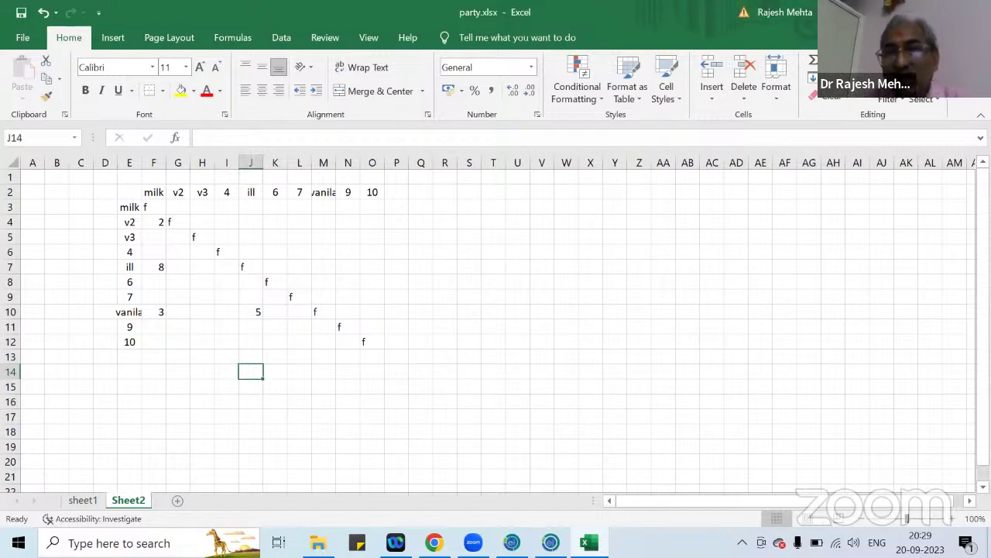
left_click(973, 13)
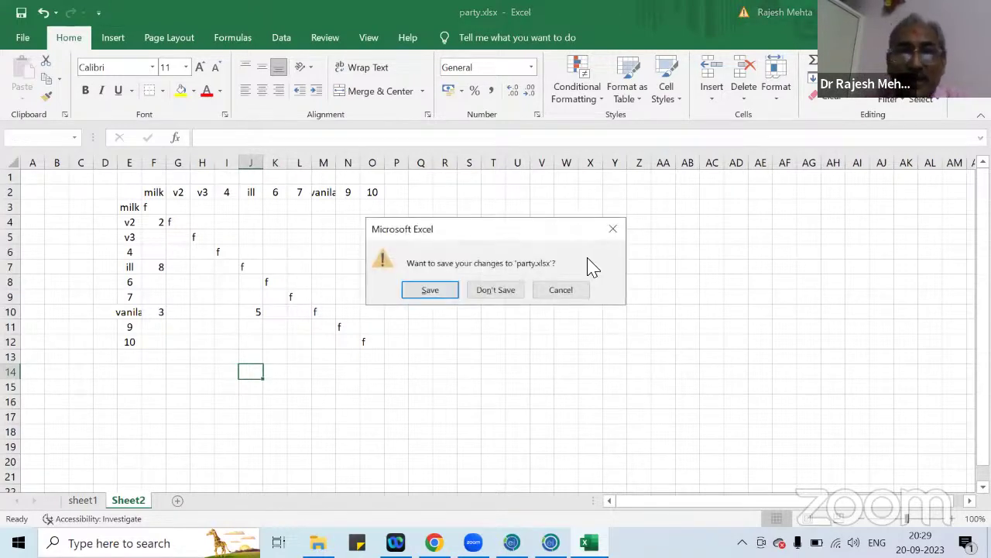
left_click(482, 293)
left_click(561, 473)
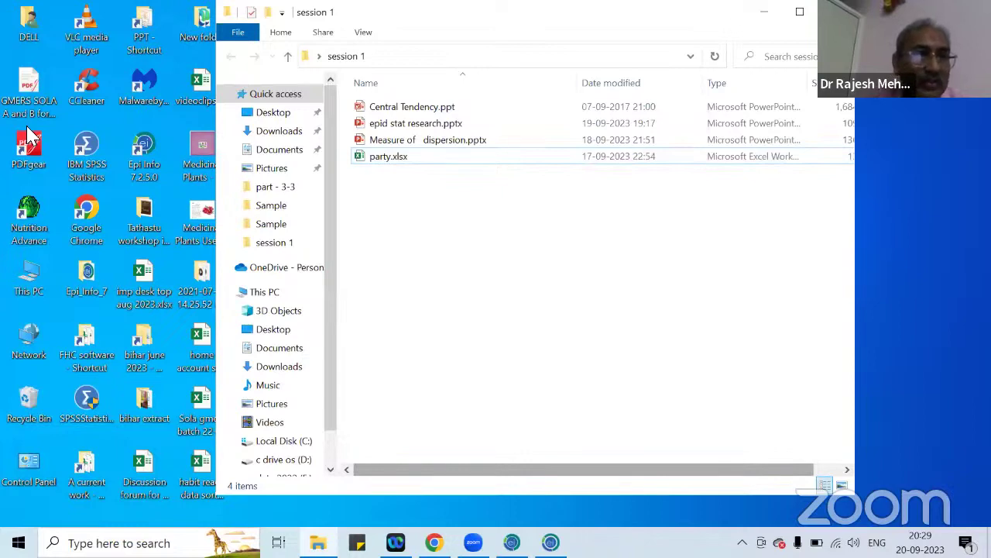
- Switch to Epi Info 7 Analysis and set up a Tables analysis with VANILLA as the exposure variable and ILL as the outcome variable
key("alt+Tab")
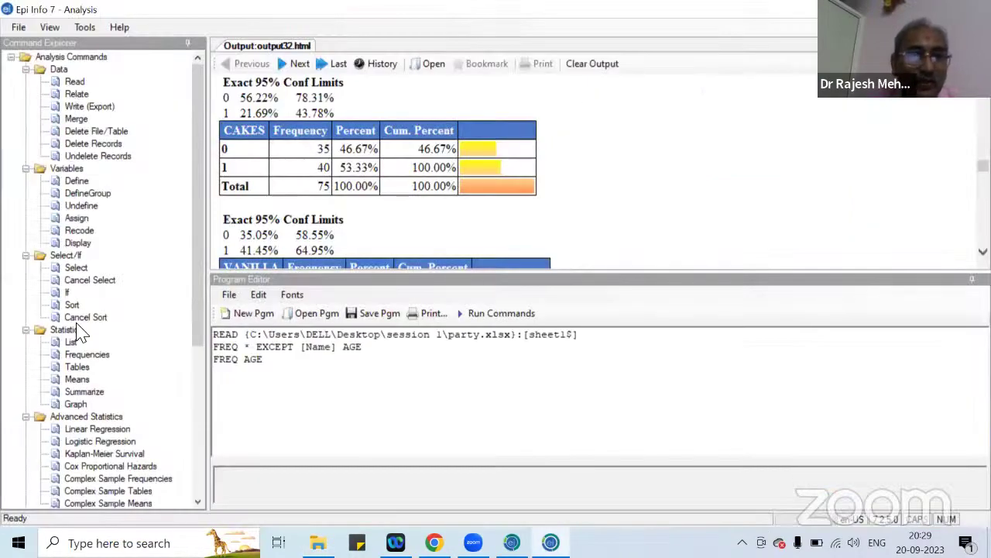
left_click(77, 367)
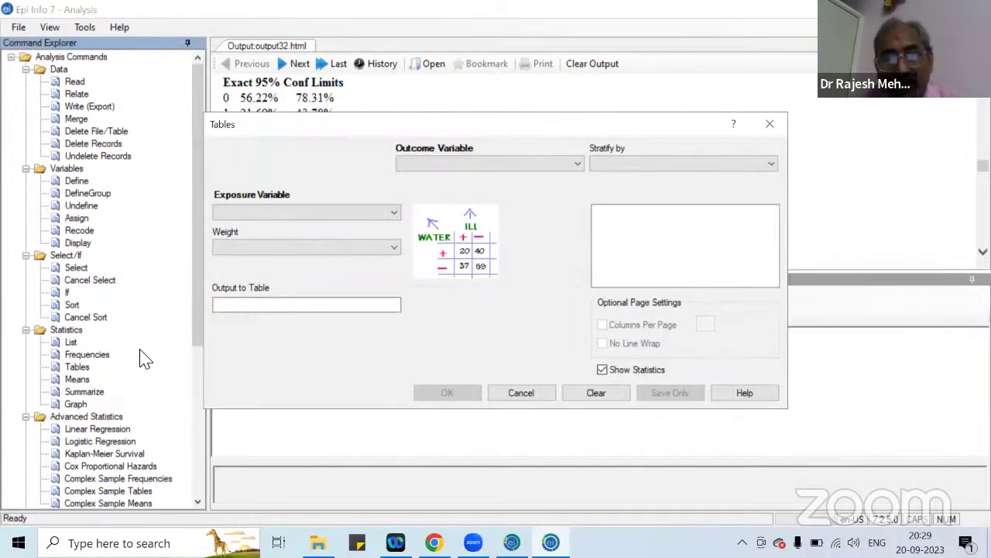
left_click(395, 214)
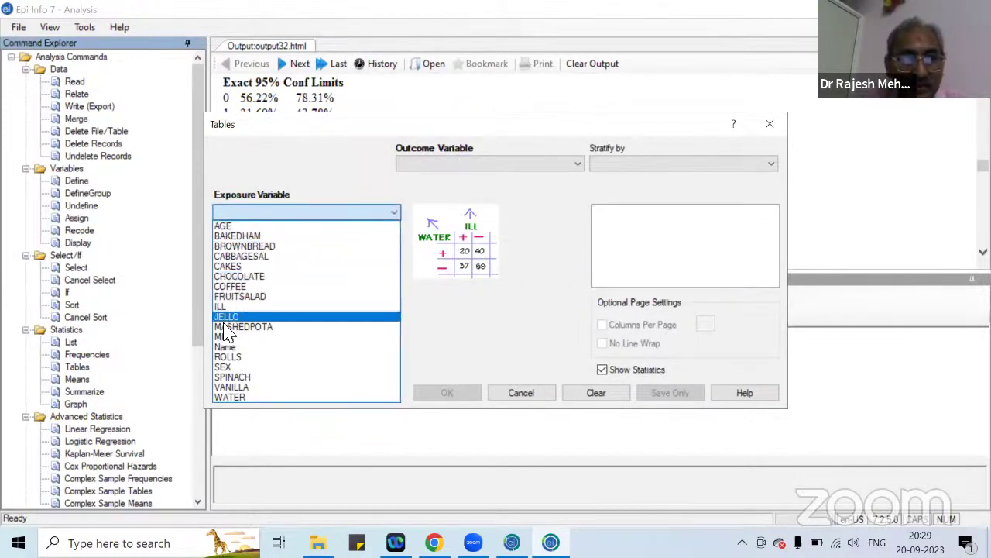
left_click(243, 389)
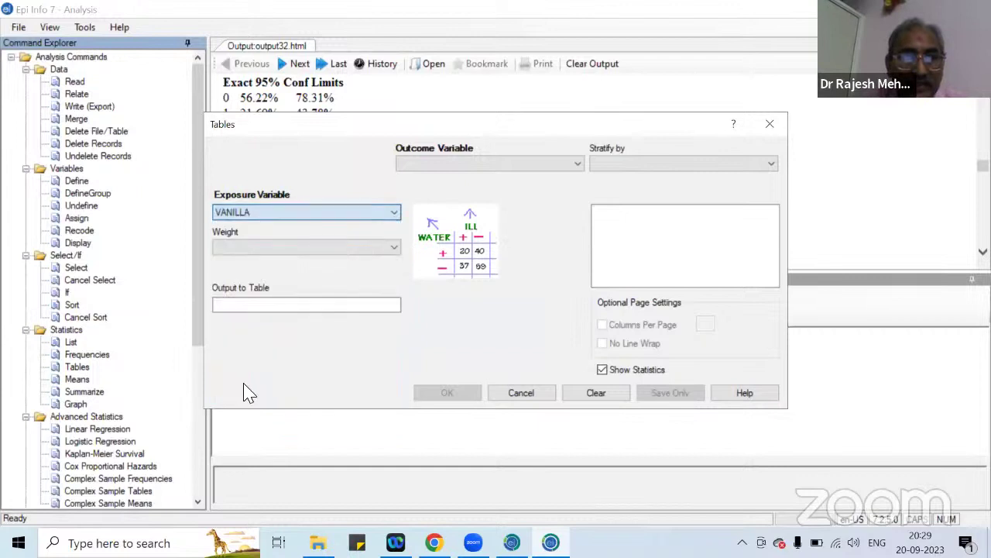
left_click(581, 166)
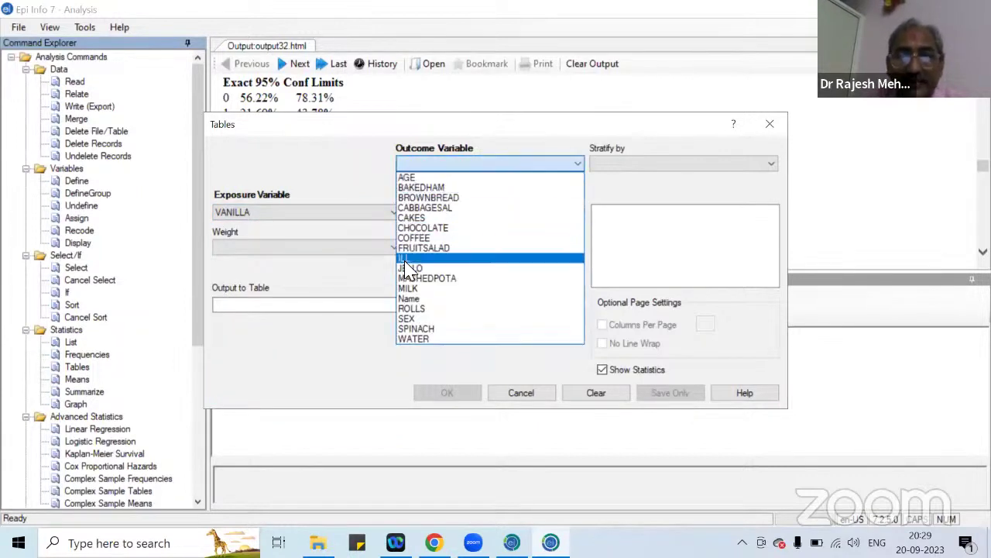
left_click(405, 261)
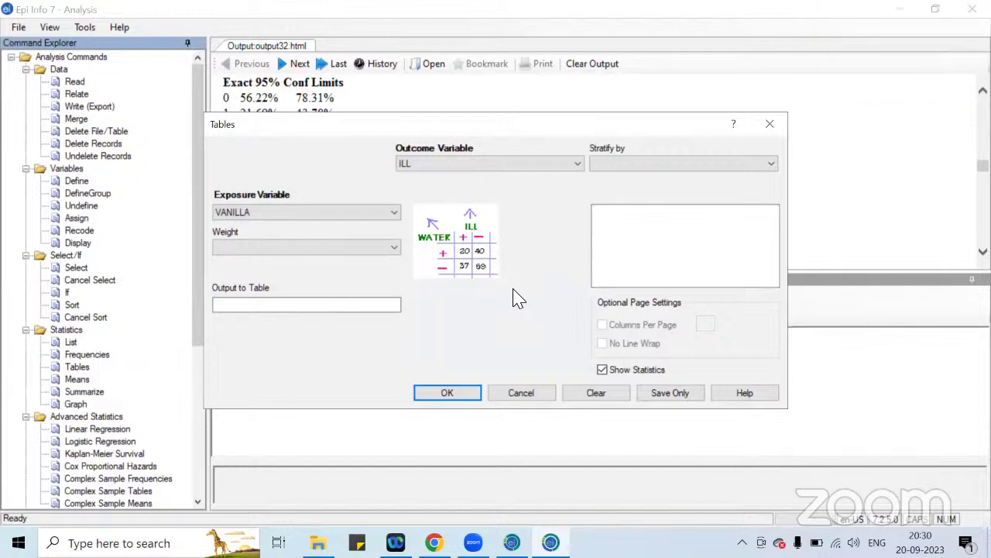
- Stratify the VANILLA by ILL table by SEX and run the analysis
left_click(773, 163)
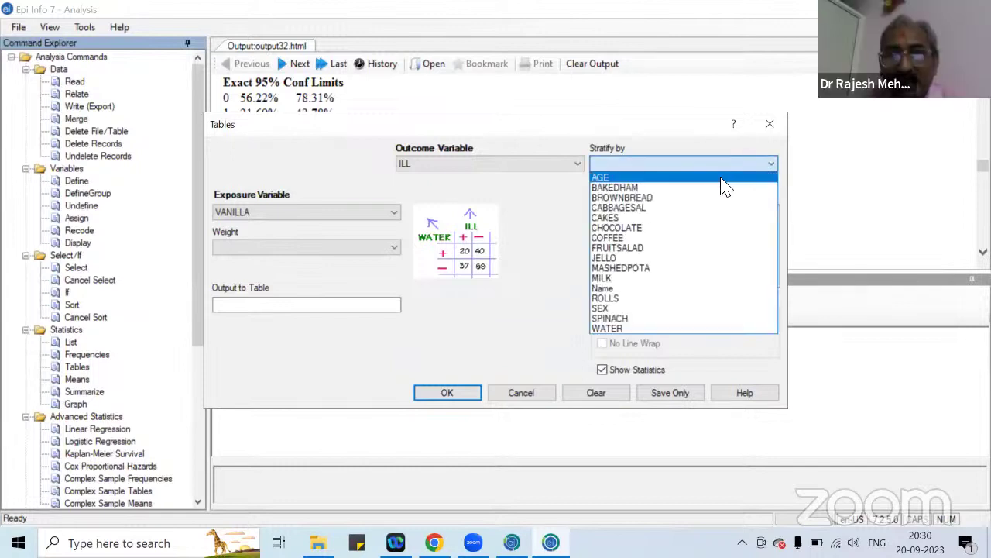
left_click(611, 307)
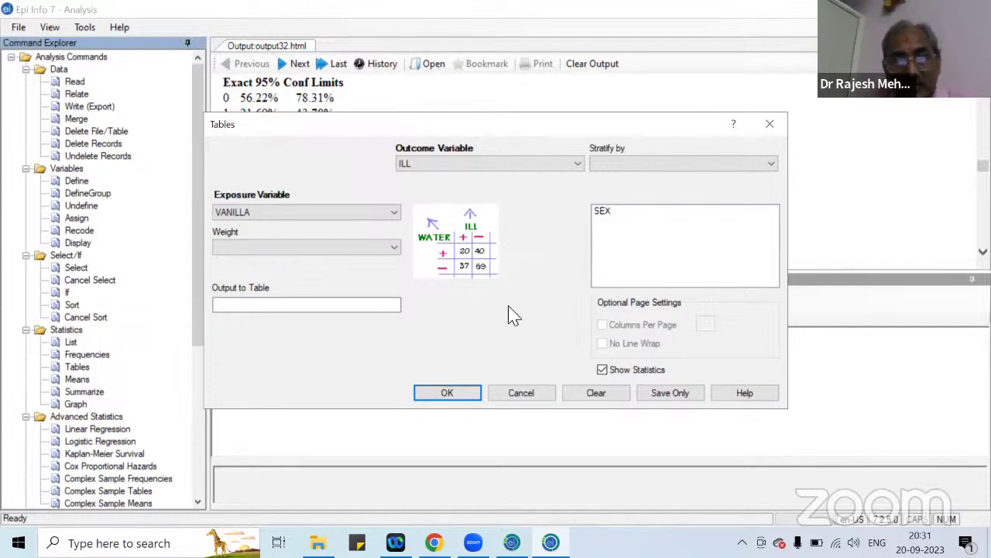
left_click(447, 394)
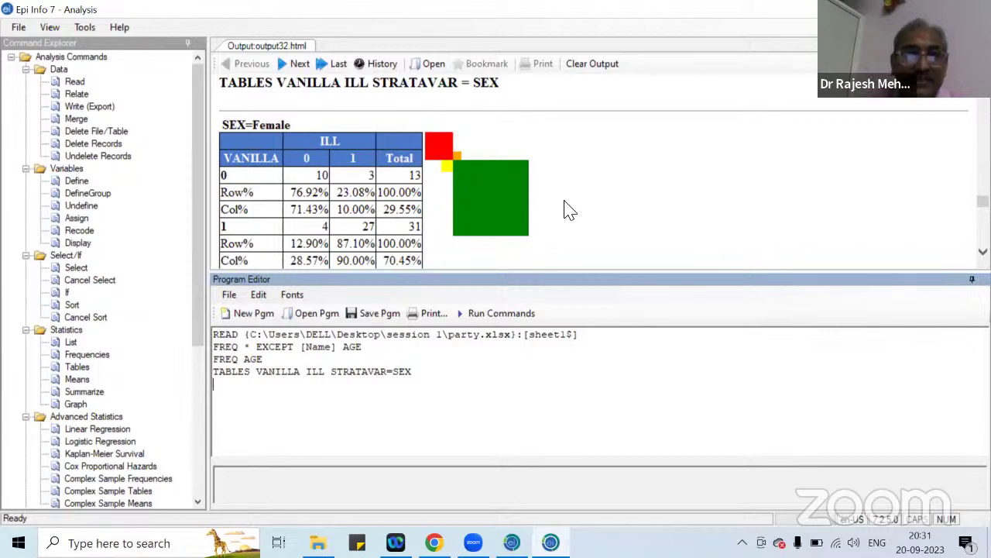
- Examine the cross-tabulation for females together with its odds ratio, risk ratio and chi-square statistics
scroll(570, 209, "down", 1)
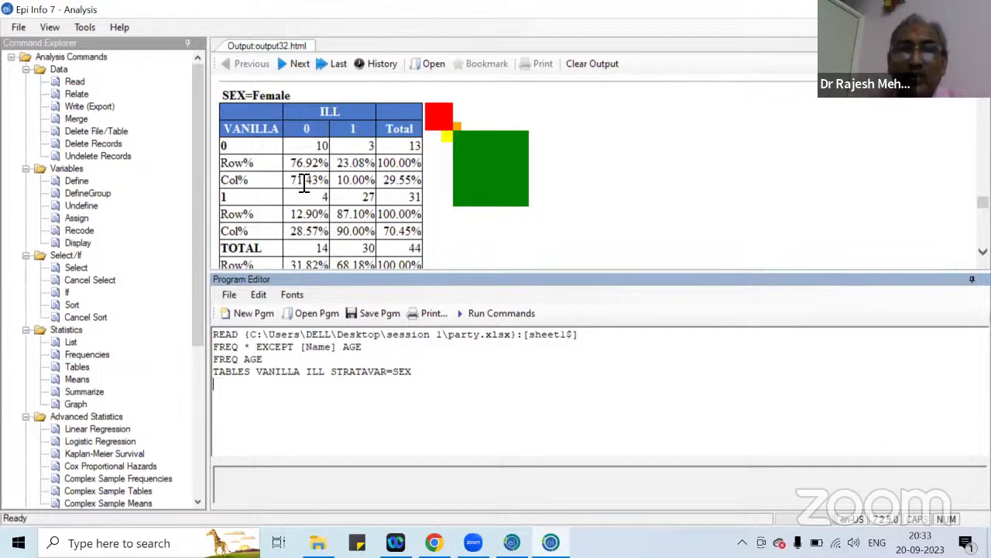
scroll(616, 222, "down", 5)
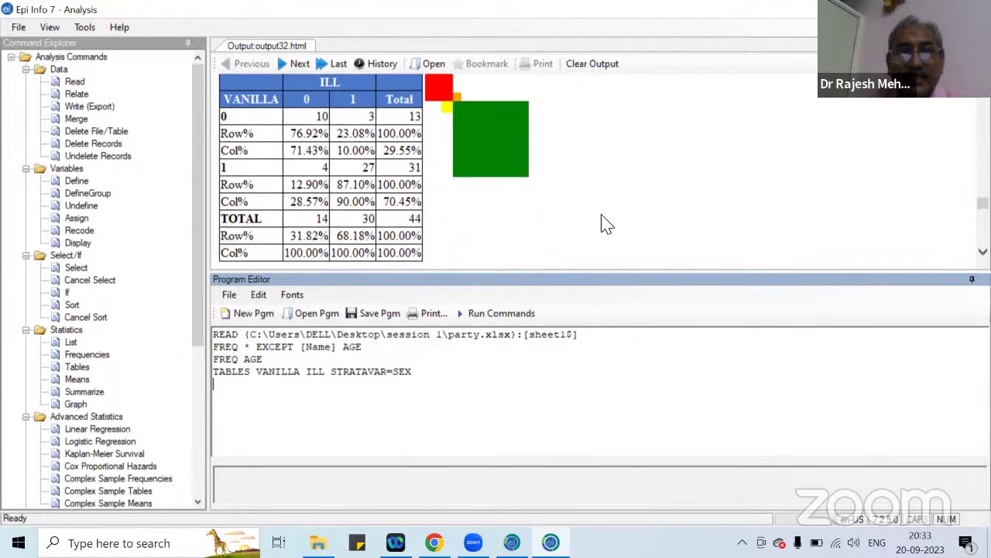
scroll(607, 223, "down", 3)
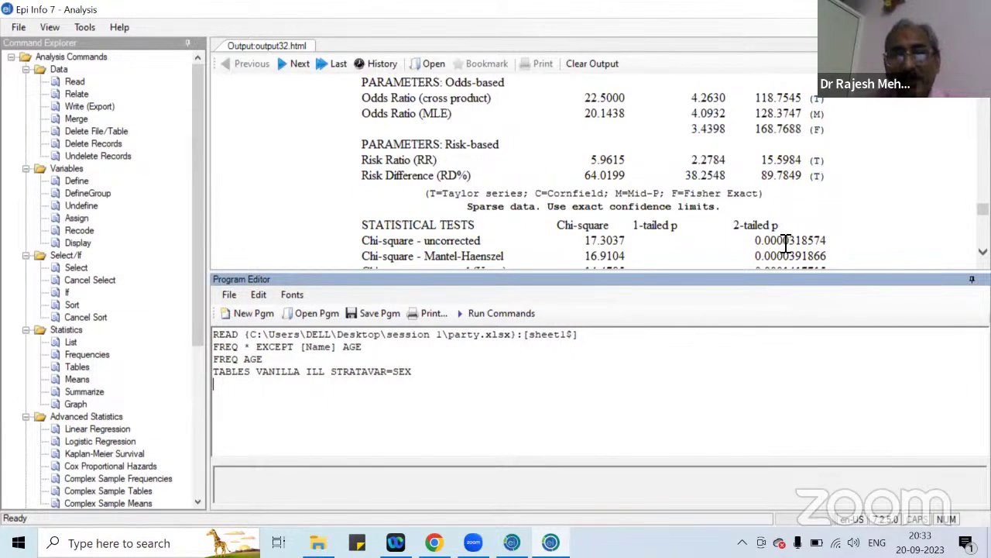
- Examine the VANILLA by ILL cross-tabulation for males with its risk ratio and chi-square tests, comparing them with the female results
scroll(392, 180, "down", 1)
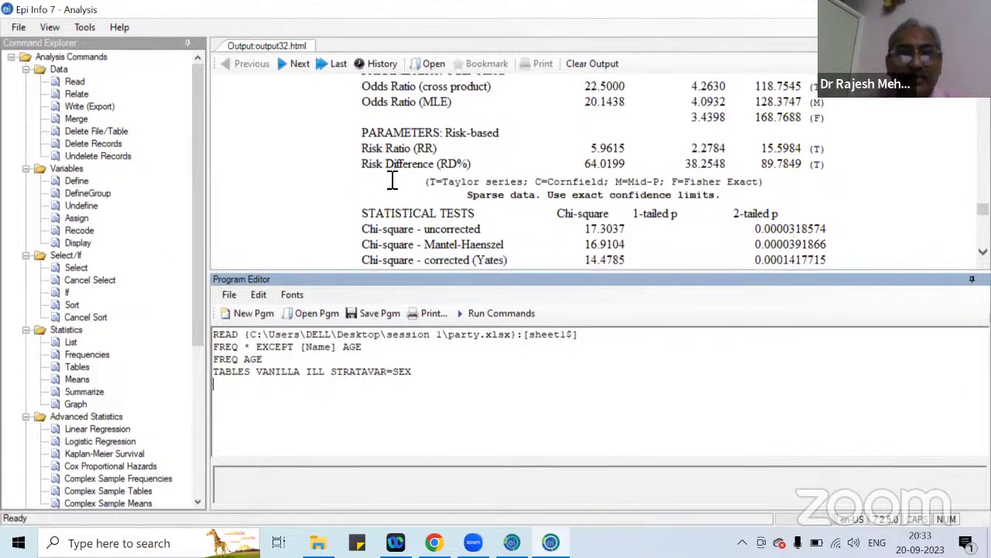
scroll(393, 180, "down", 5)
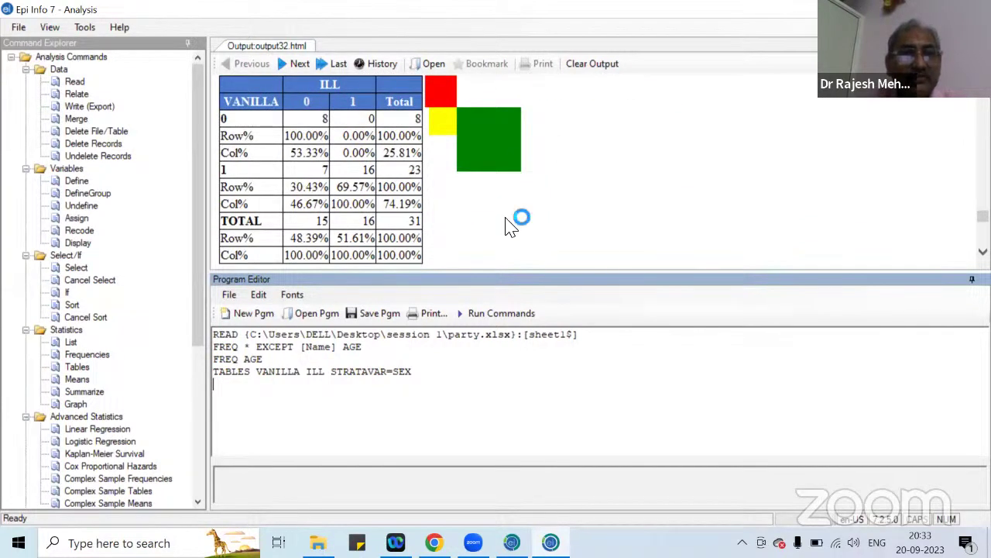
scroll(510, 224, "down", 5)
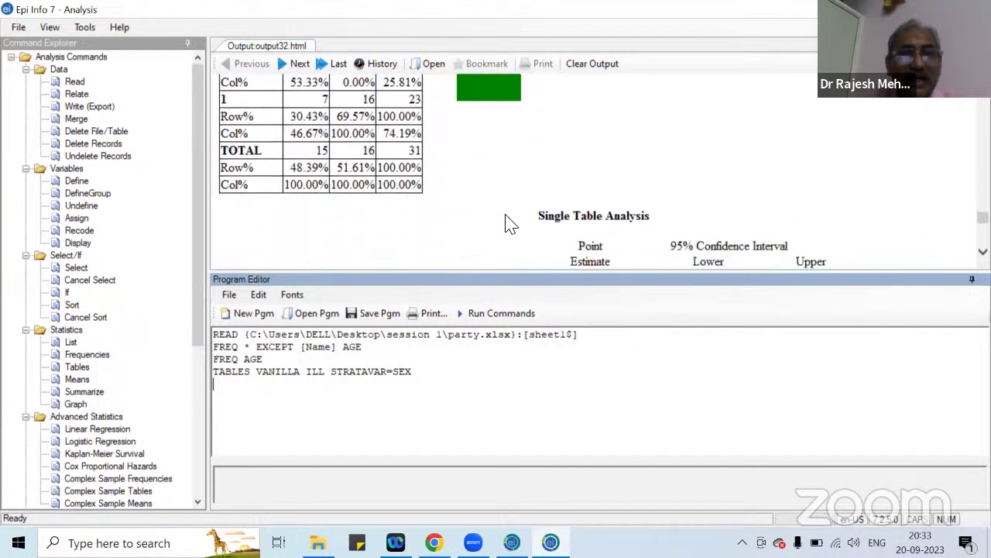
scroll(511, 224, "down", 3)
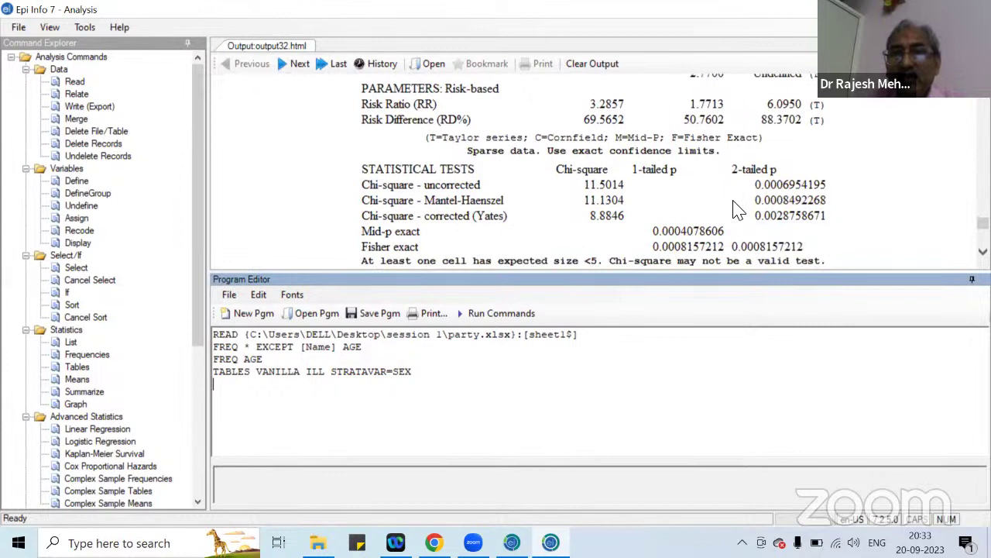
scroll(738, 210, "up", 1)
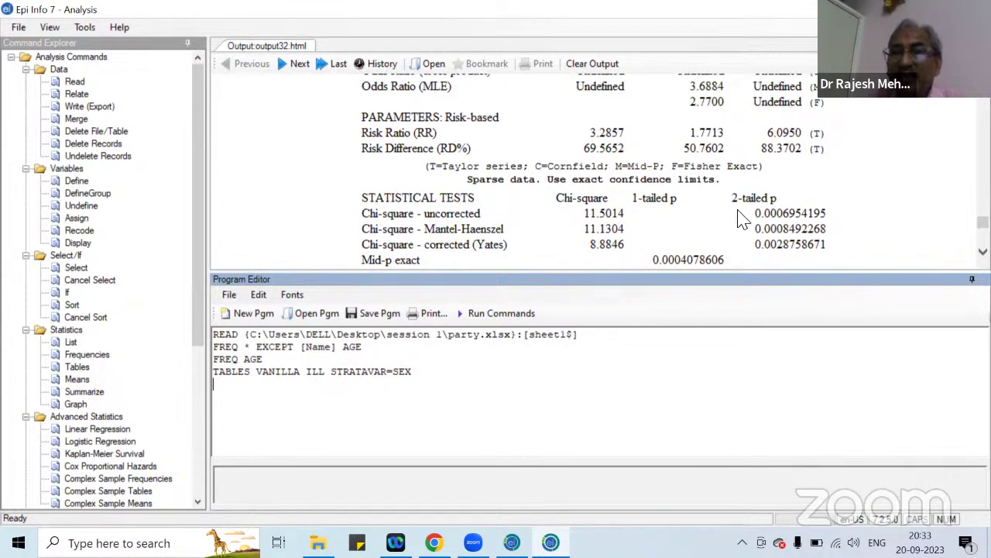
scroll(741, 215, "up", 6)
scroll(741, 218, "up", 8)
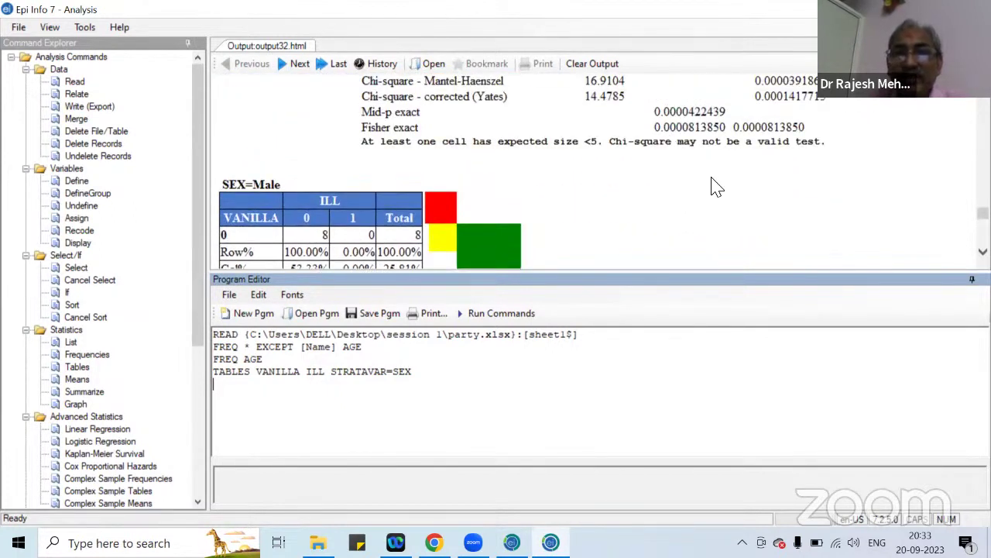
scroll(713, 186, "up", 1)
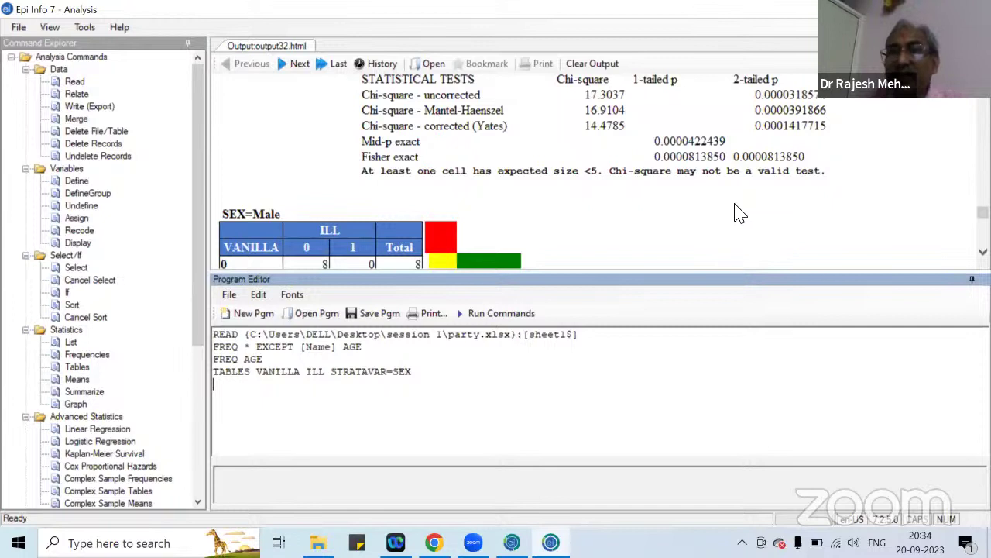
scroll(736, 213, "down", 10)
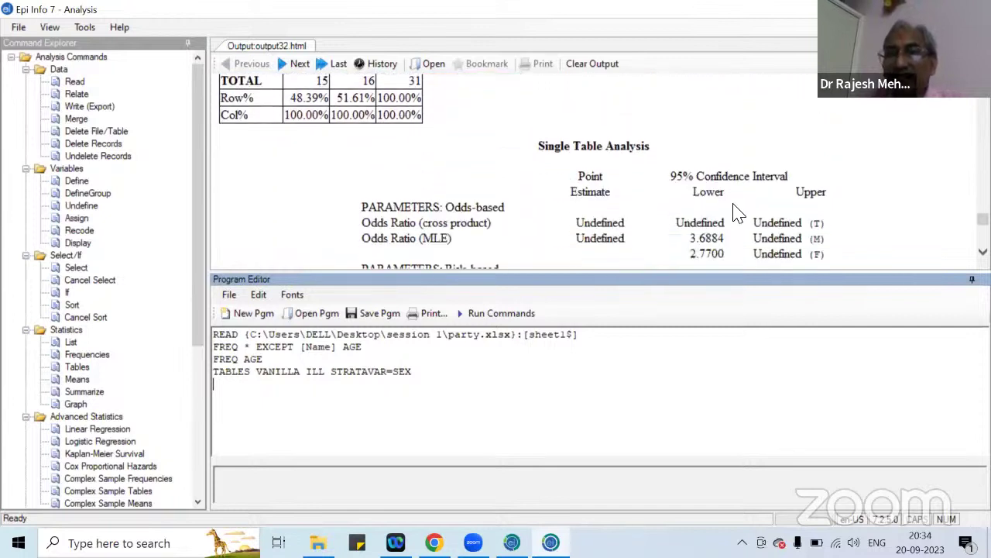
scroll(736, 213, "down", 4)
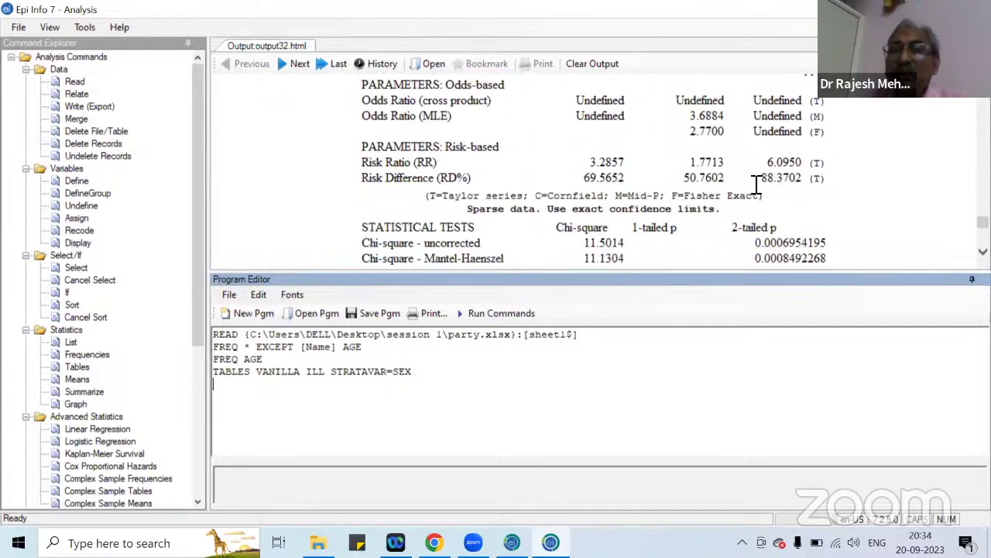
- Review the summary information with crude and adjusted odds ratios, risk ratios and Mantel-Haenszel chi-square tests against the SEX-stratified tables
scroll(674, 215, "down", 12)
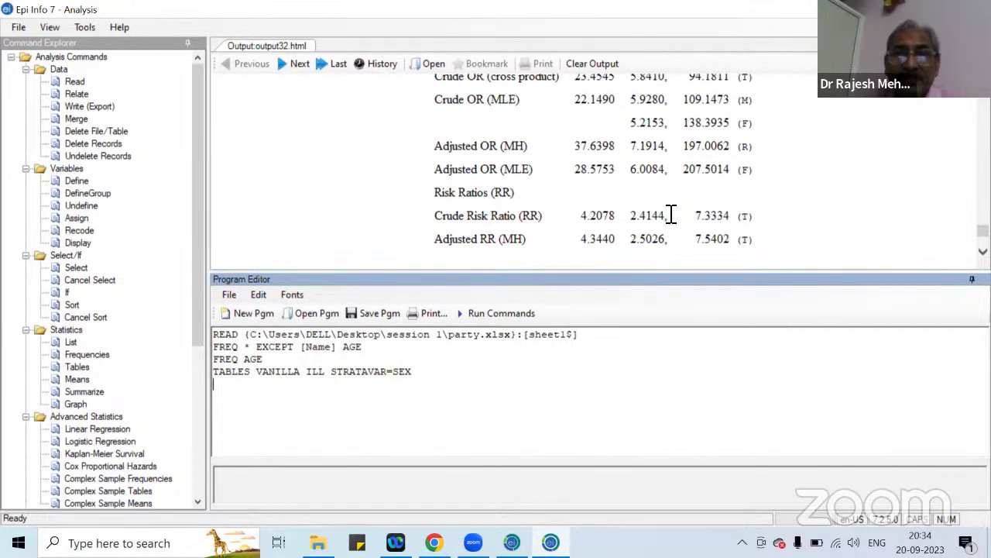
scroll(671, 215, "down", 6)
scroll(635, 210, "up", 4)
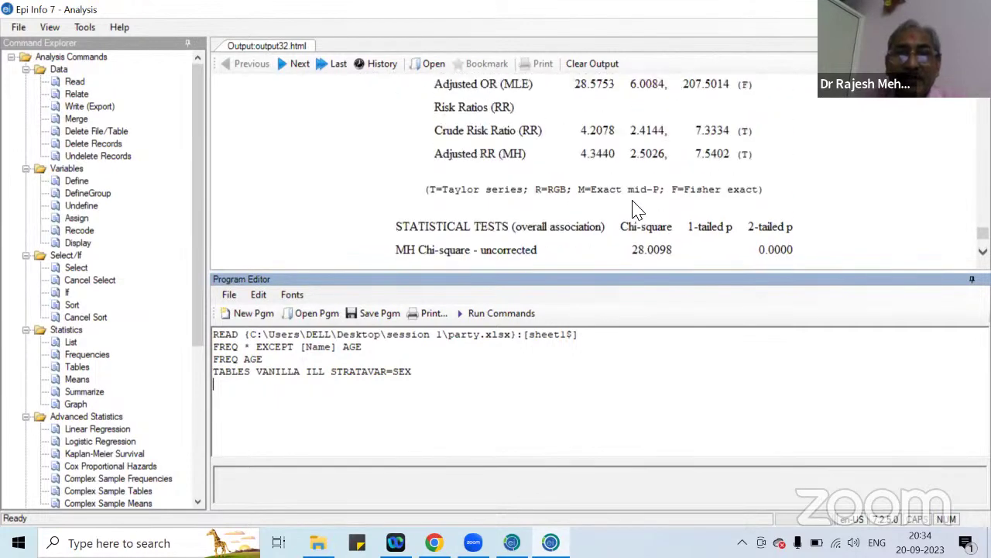
scroll(634, 209, "up", 5)
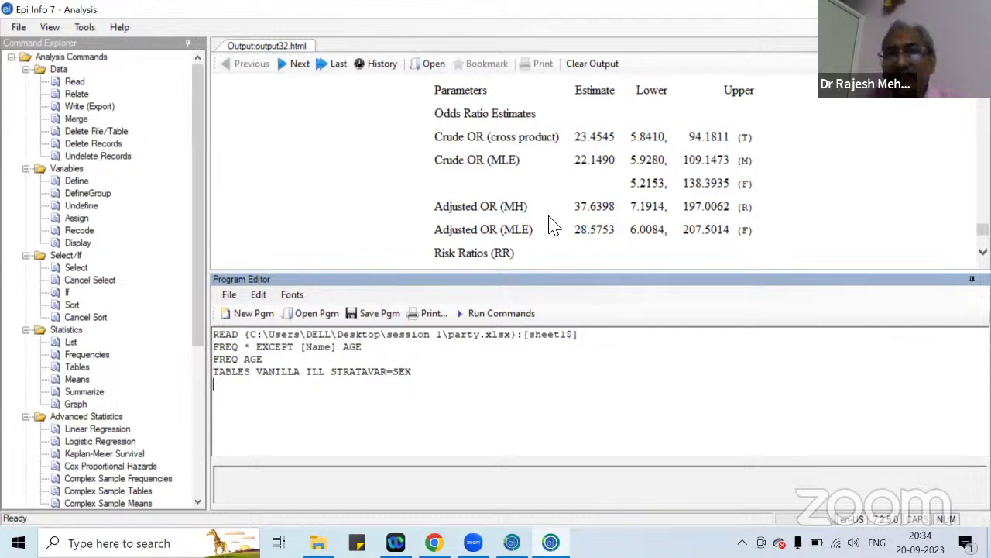
scroll(553, 225, "down", 3)
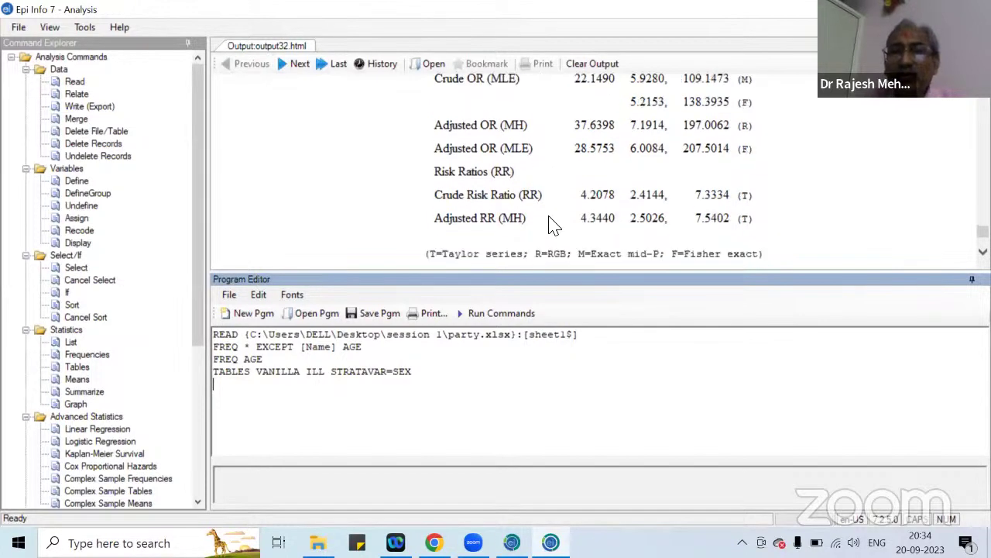
scroll(552, 225, "down", 1)
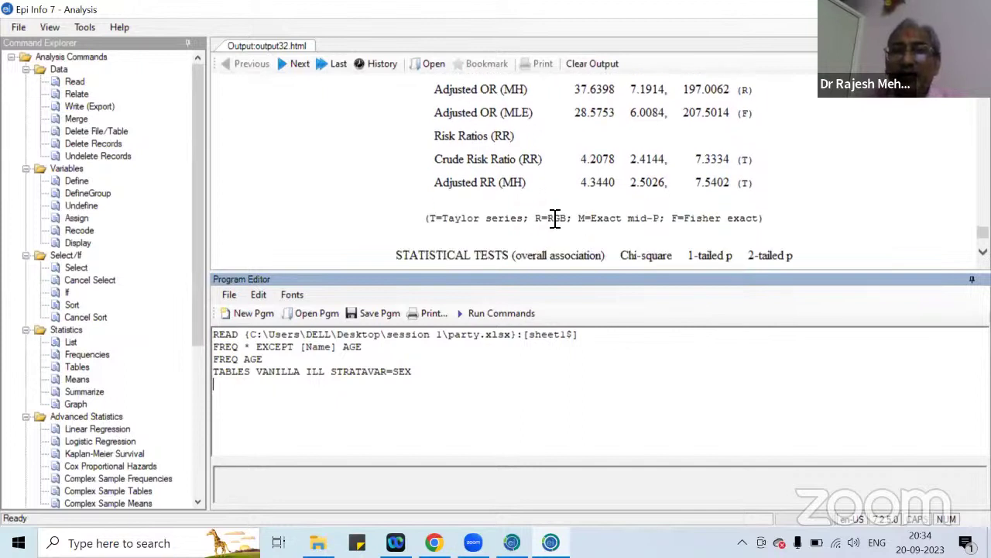
scroll(552, 225, "down", 1)
scroll(552, 225, "down", 1)
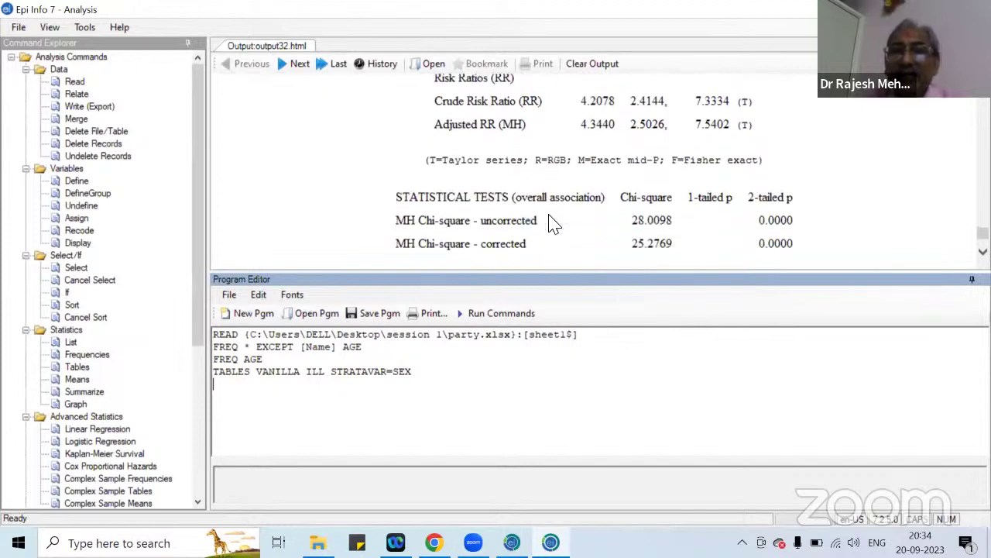
scroll(565, 221, "up", 6)
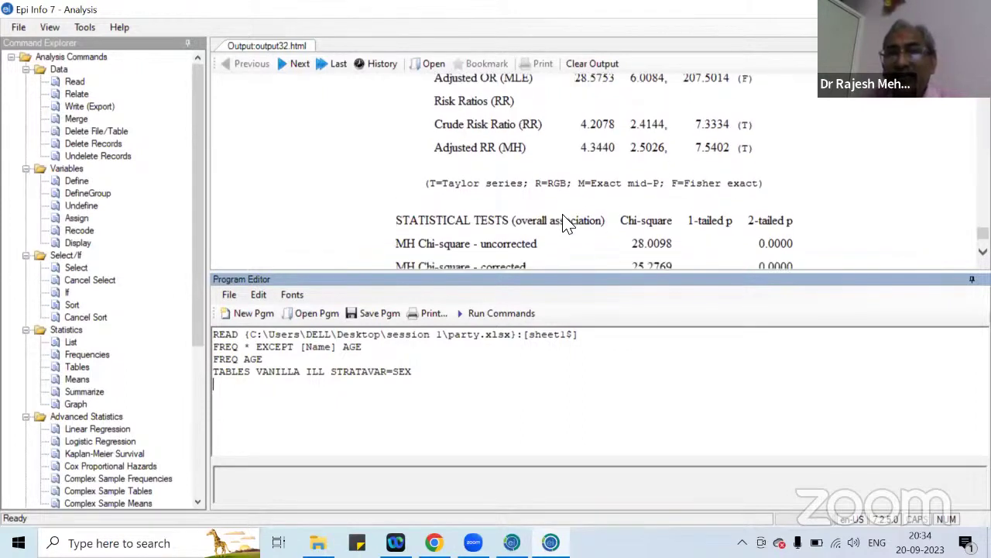
scroll(565, 221, "up", 8)
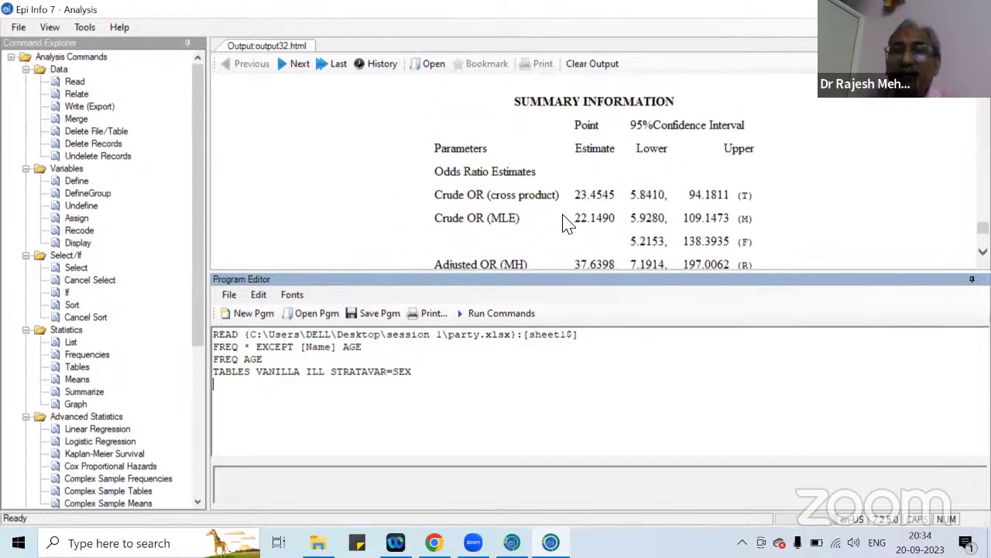
scroll(565, 221, "up", 12)
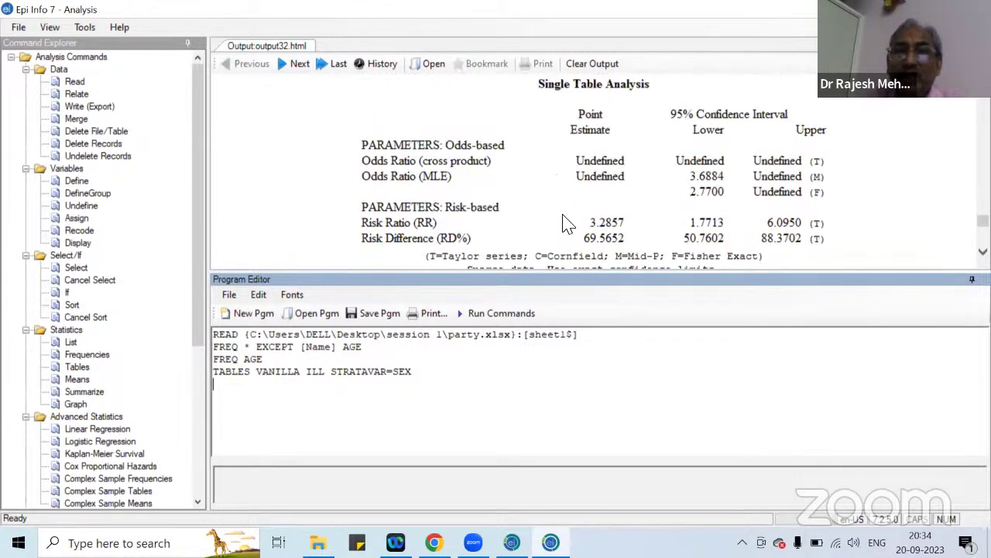
scroll(564, 221, "up", 10)
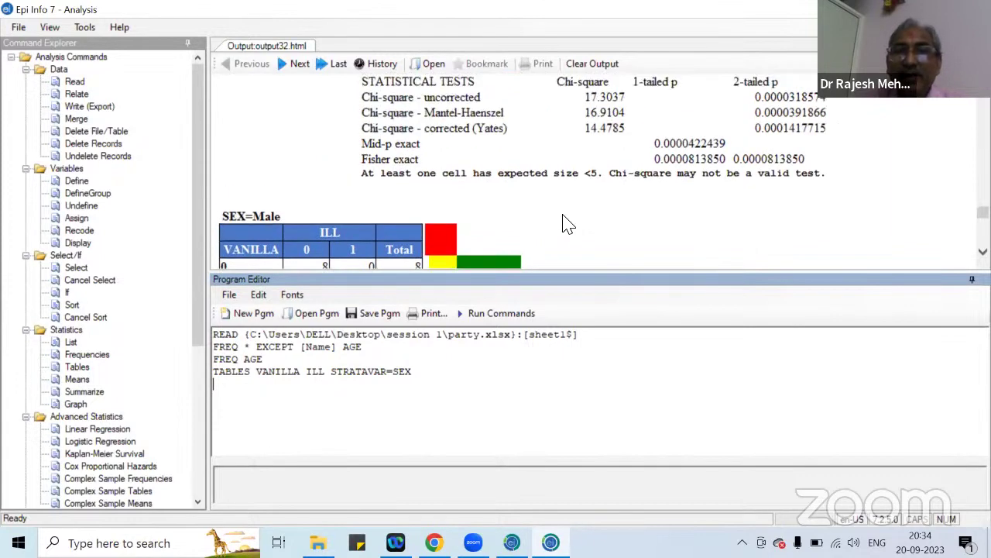
scroll(558, 217, "up", 7)
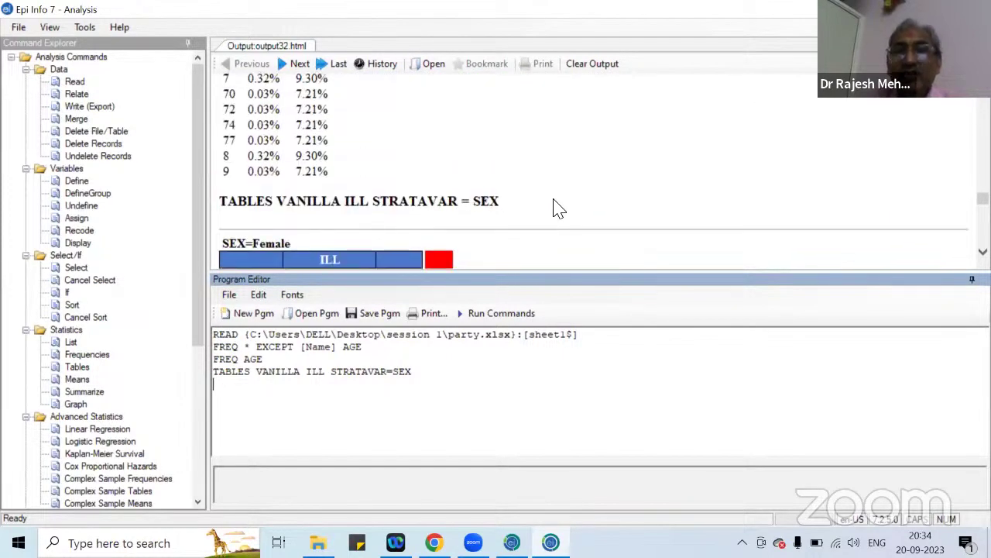
scroll(555, 206, "down", 1)
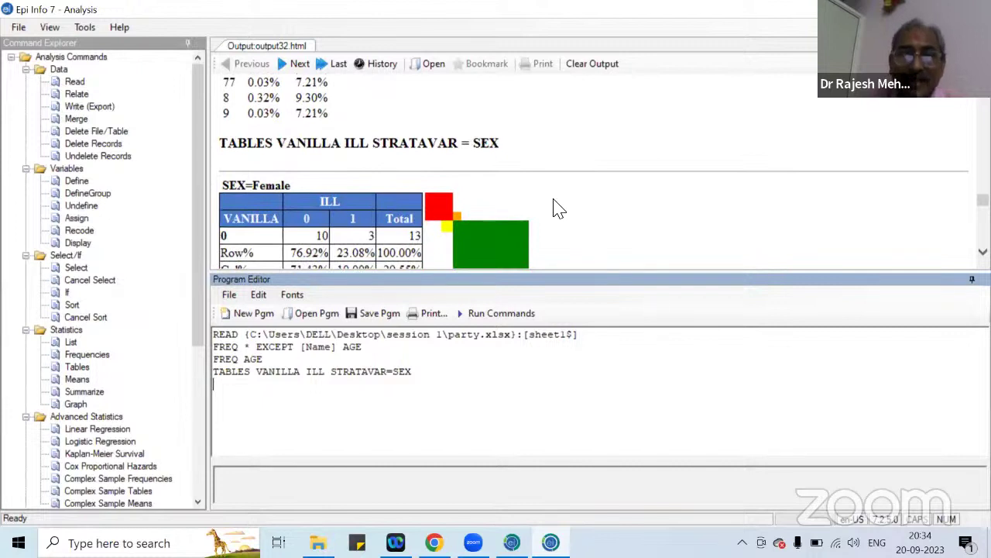
- Run a Tables analysis with FRUITSALAD as the exposure variable and SEX as the outcome variable
left_click(76, 368)
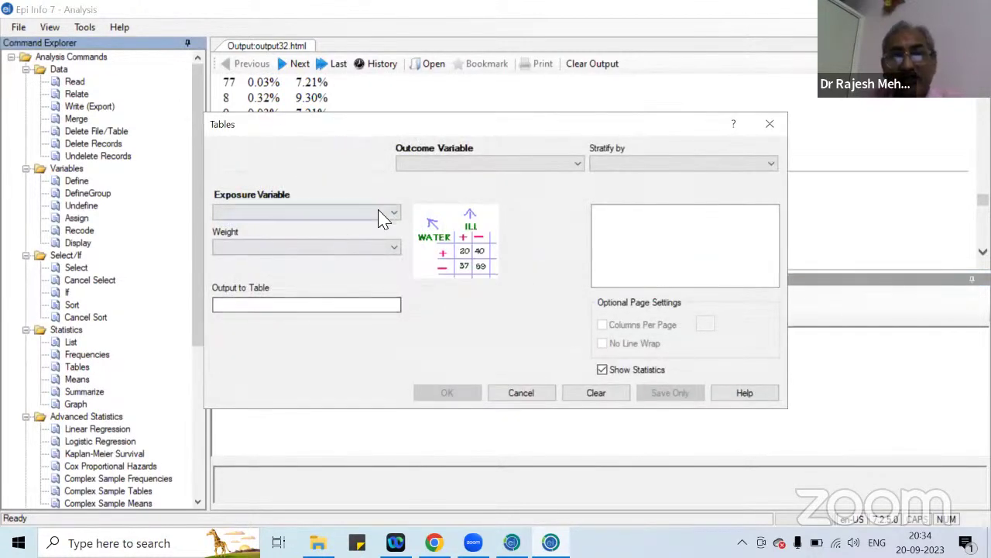
left_click(392, 216)
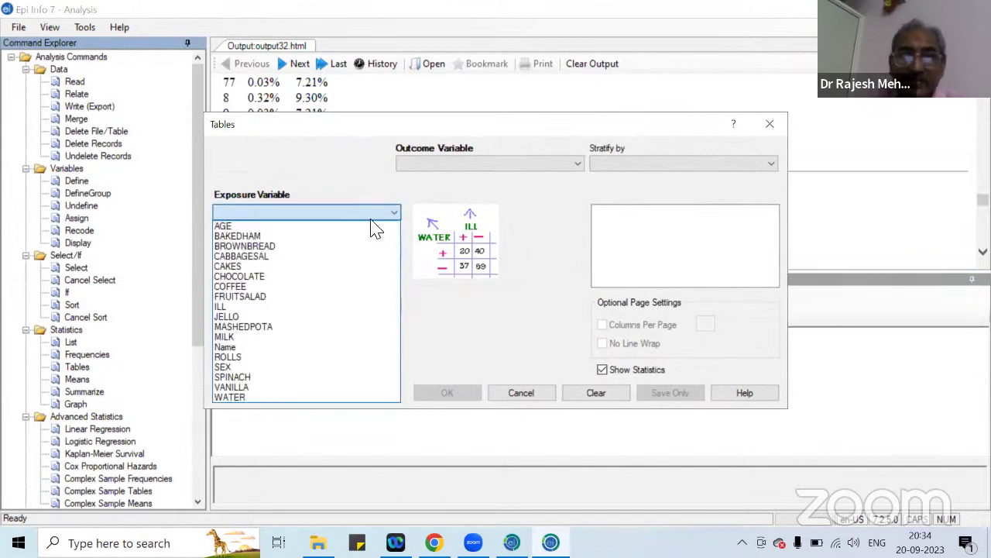
left_click(260, 296)
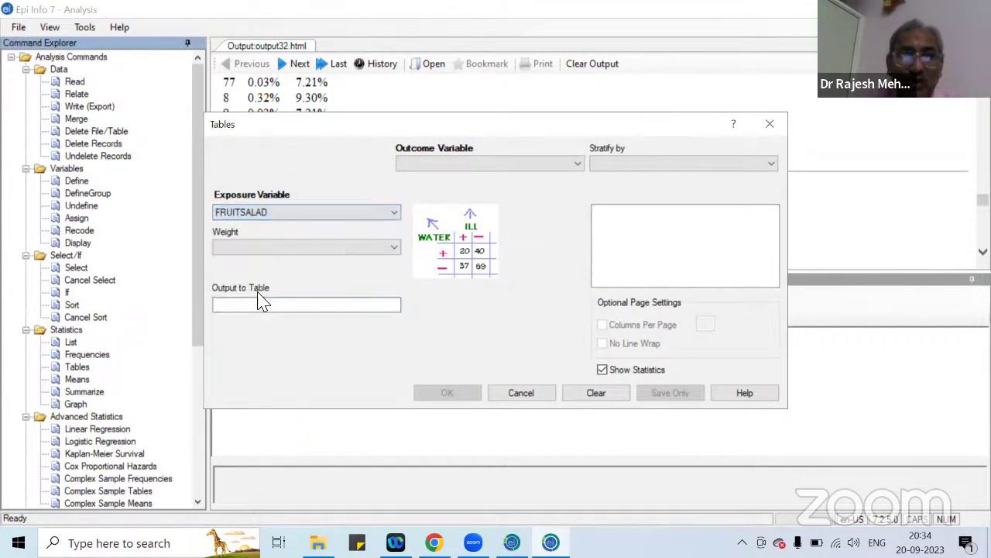
left_click(579, 169)
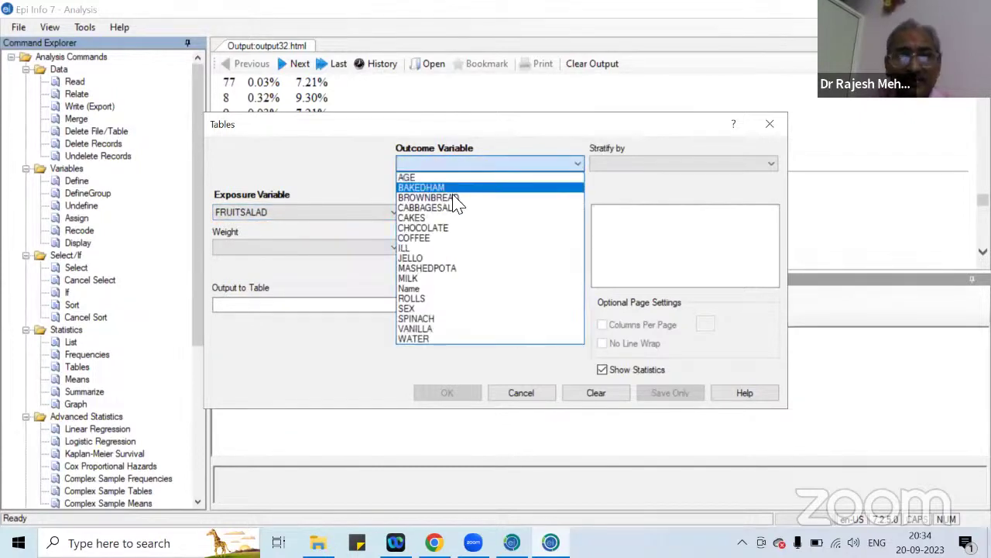
left_click(412, 309)
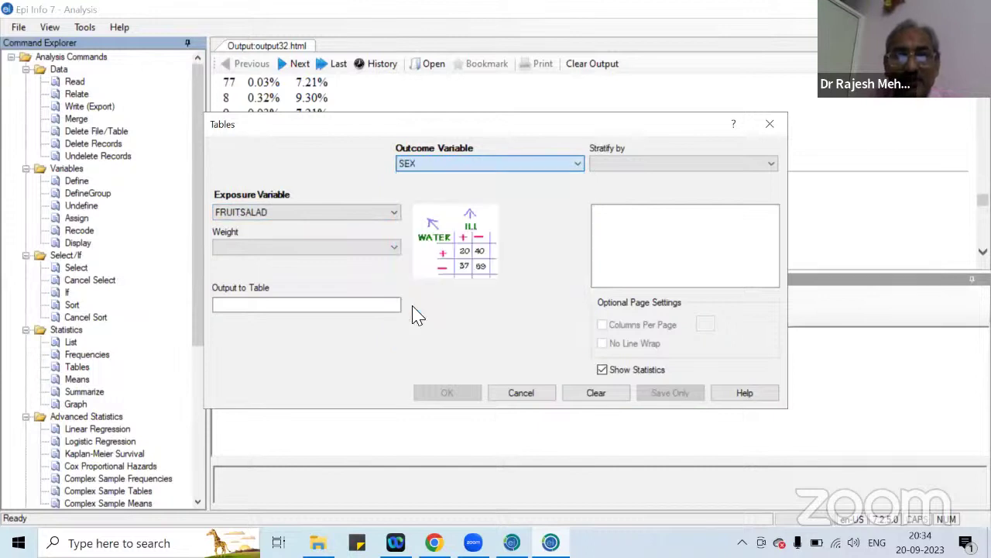
left_click(441, 395)
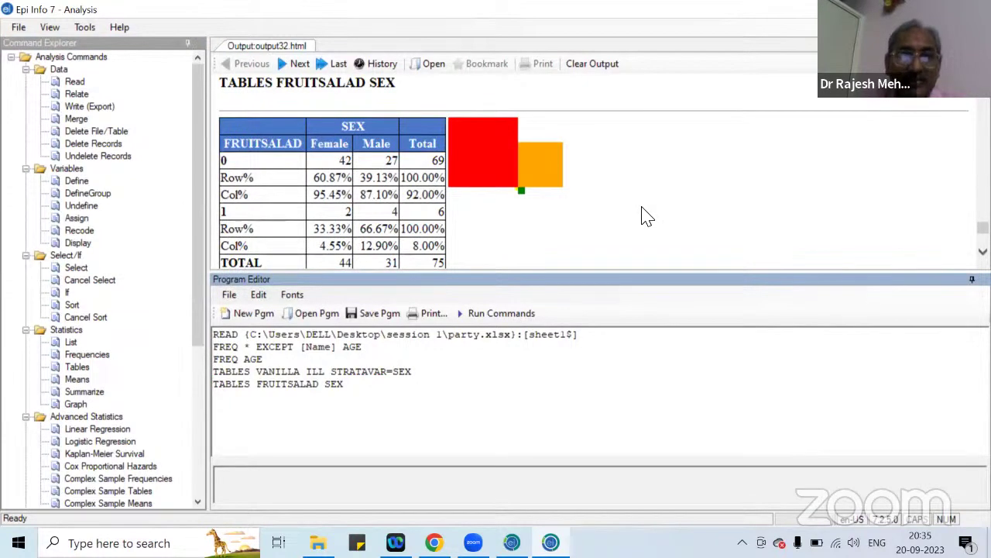
- Examine the FRUITSALAD by SEX cross-tabulation together with its odds ratio, risk ratio, confidence intervals and chi-square p-values
scroll(647, 217, "down", 5)
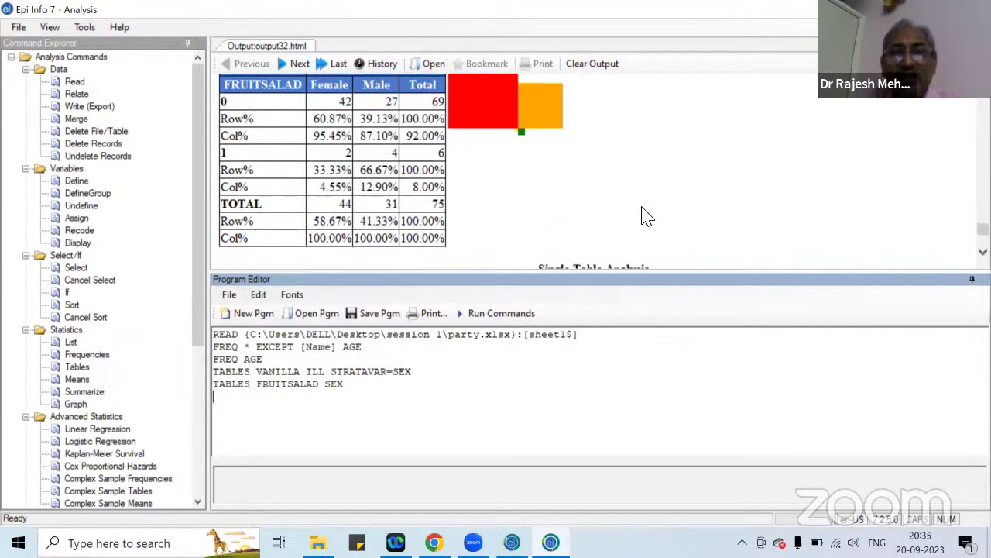
scroll(647, 217, "down", 3)
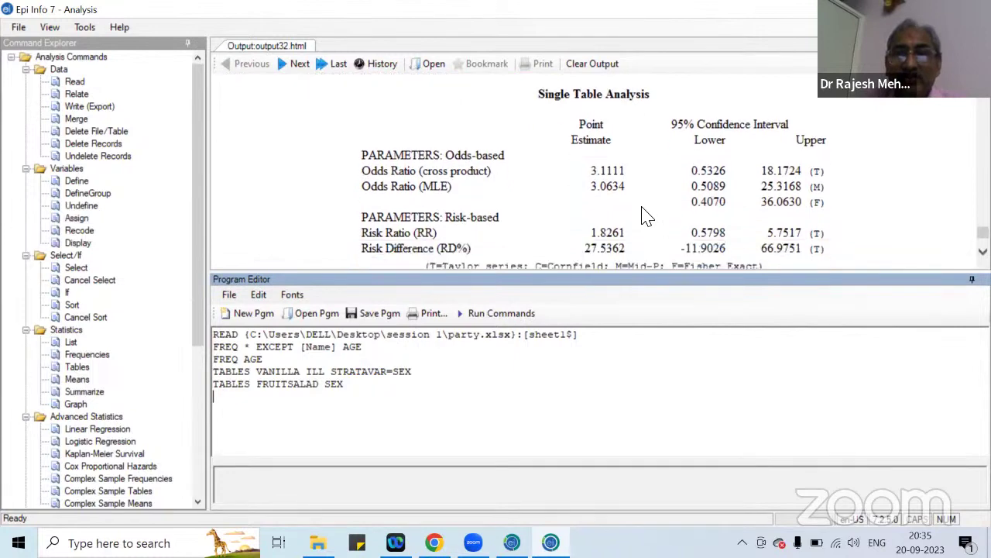
scroll(643, 215, "down", 2)
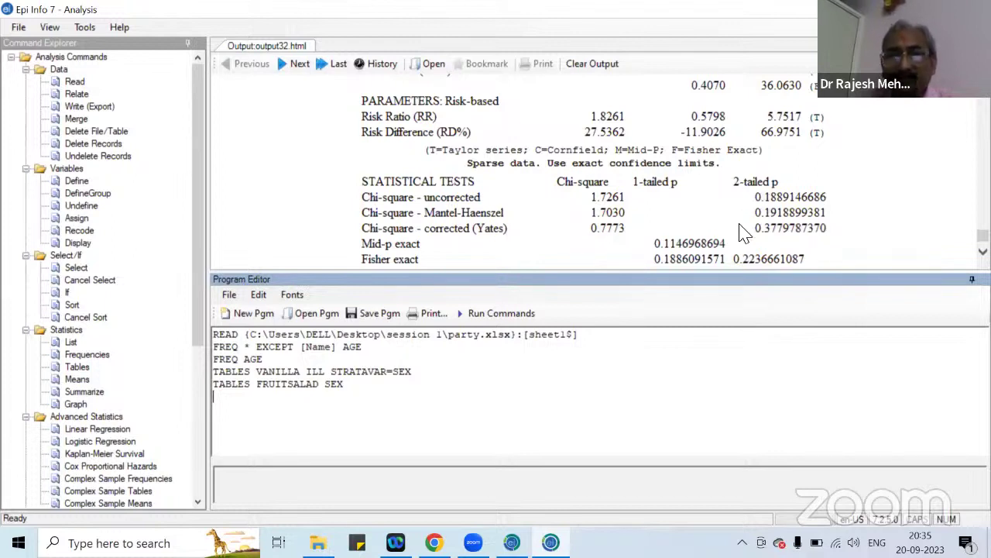
scroll(248, 221, "up", 6)
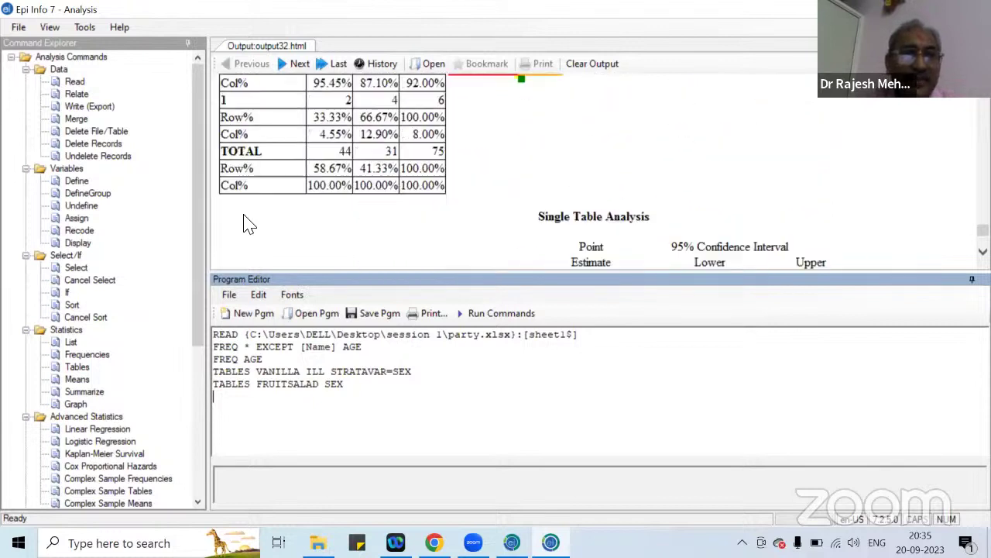
scroll(248, 217, "up", 3)
scroll(296, 206, "down", 1)
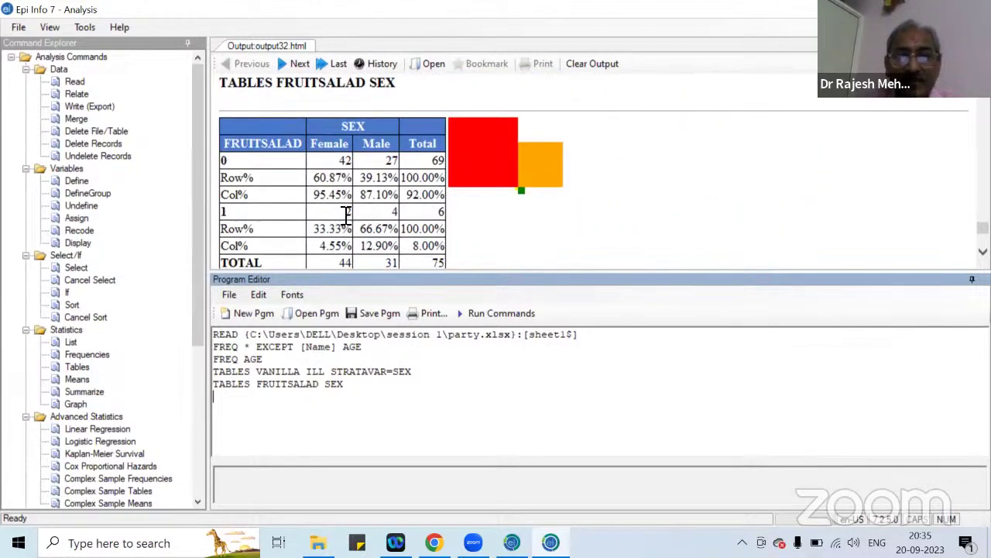
scroll(347, 216, "down", 5)
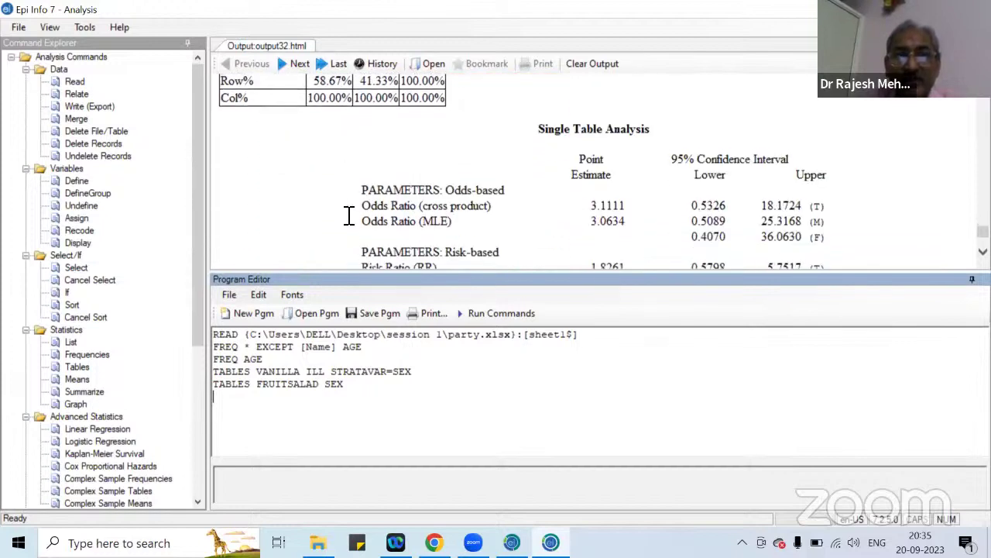
scroll(348, 215, "down", 6)
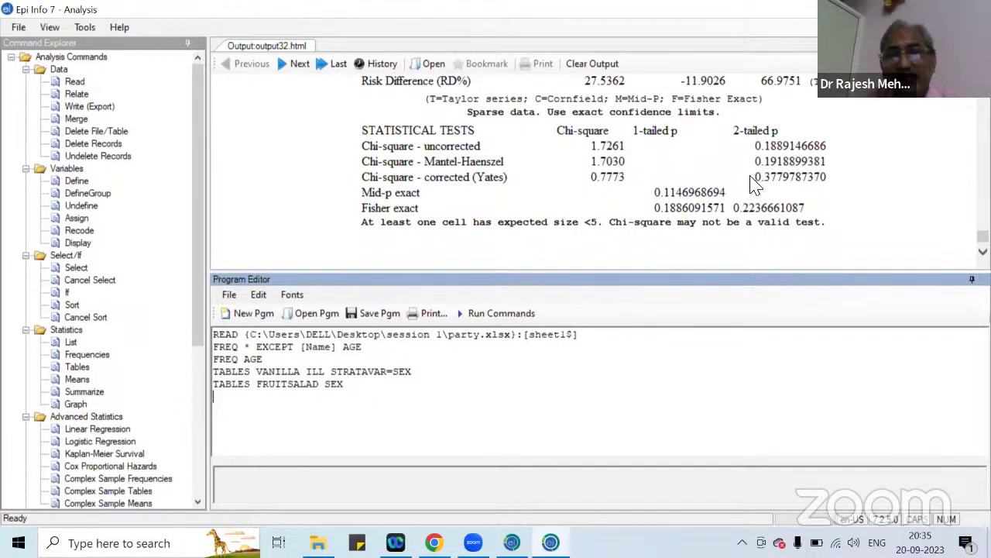
scroll(612, 219, "up", 10)
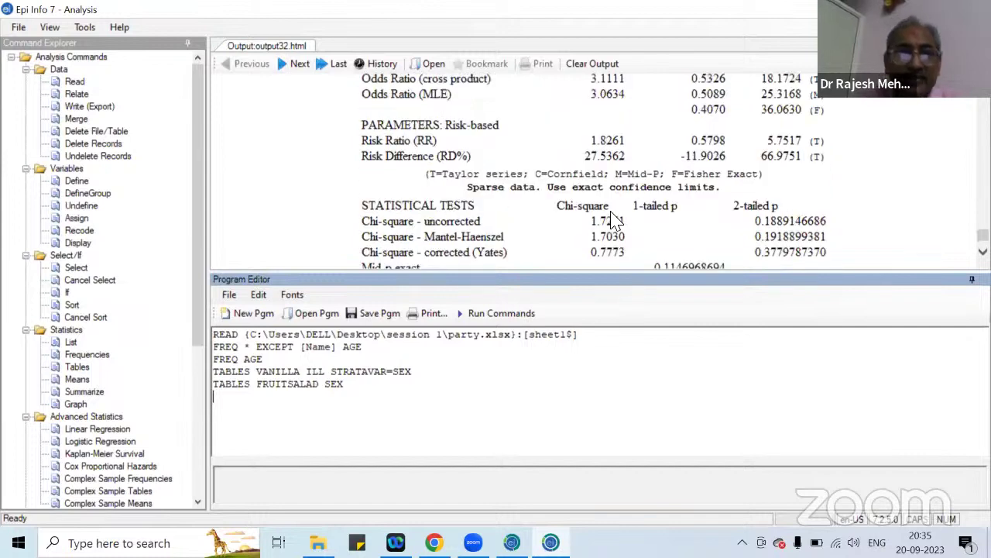
- Start a Means analysis and choose AGE as the variable to average
scroll(616, 215, "up", 10)
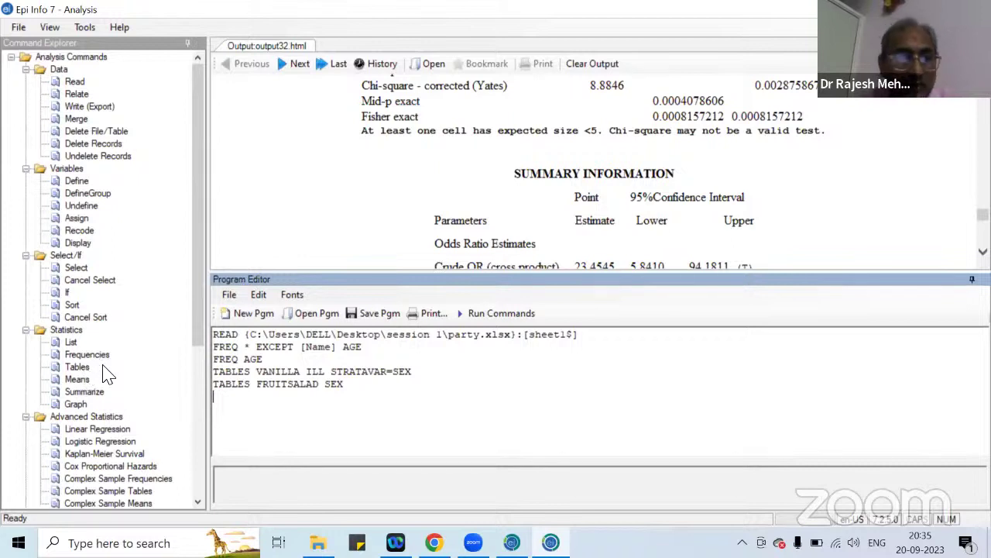
left_click(77, 380)
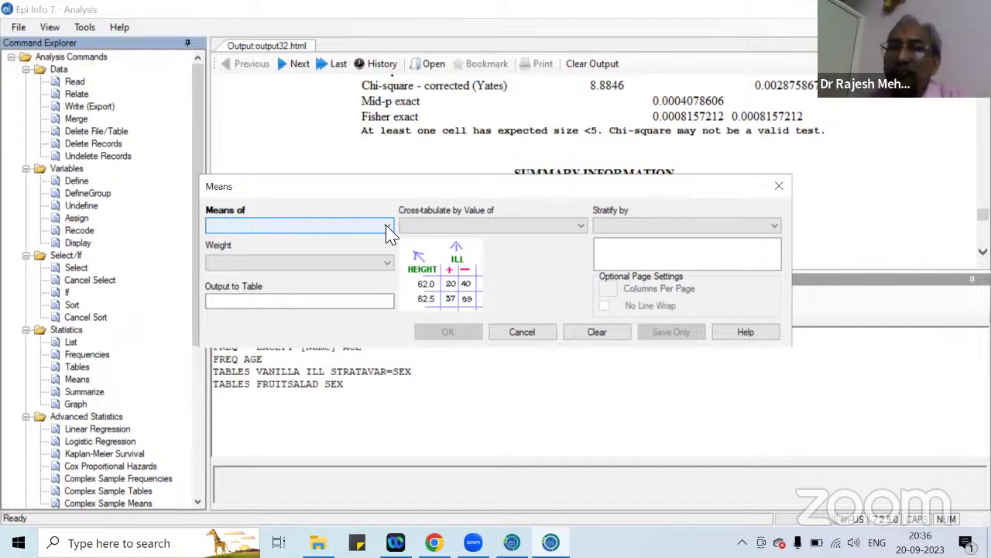
left_click(387, 226)
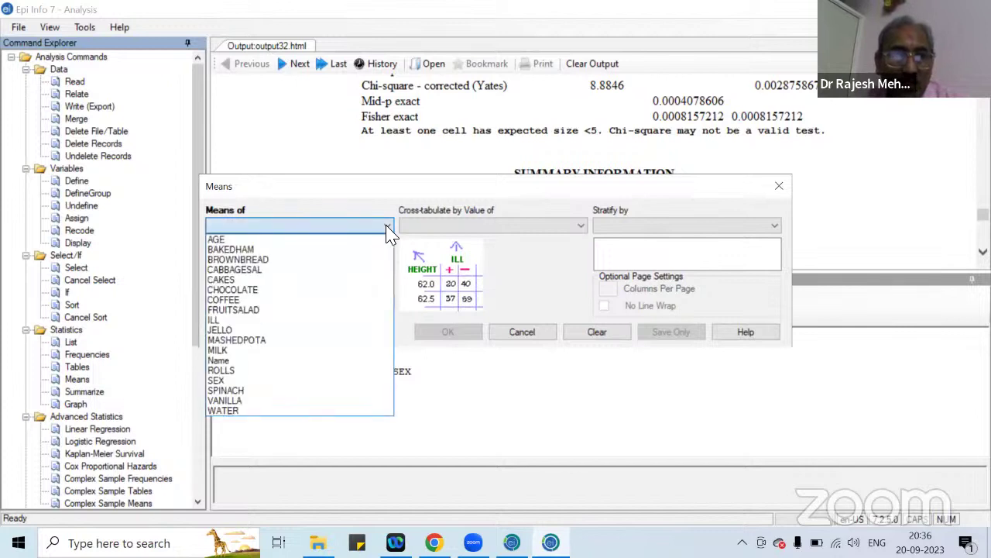
left_click(314, 240)
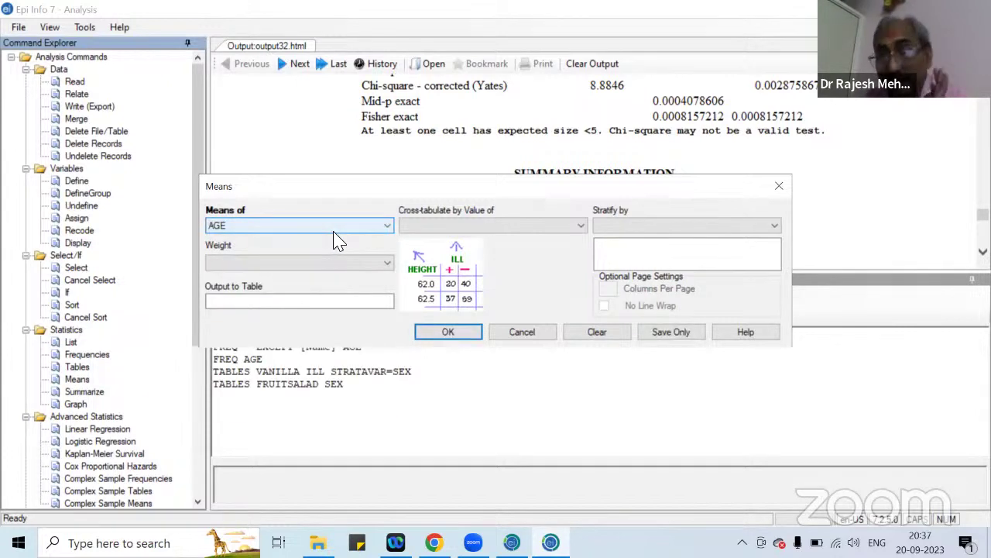
- Switch the means variable to CHOCOLATE and back to AGE
left_click(385, 226)
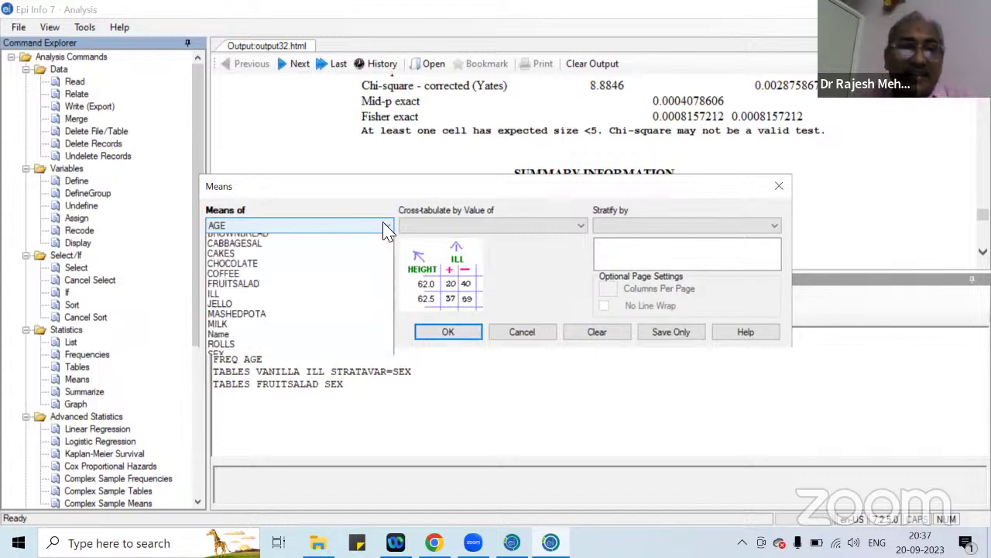
left_click(256, 294)
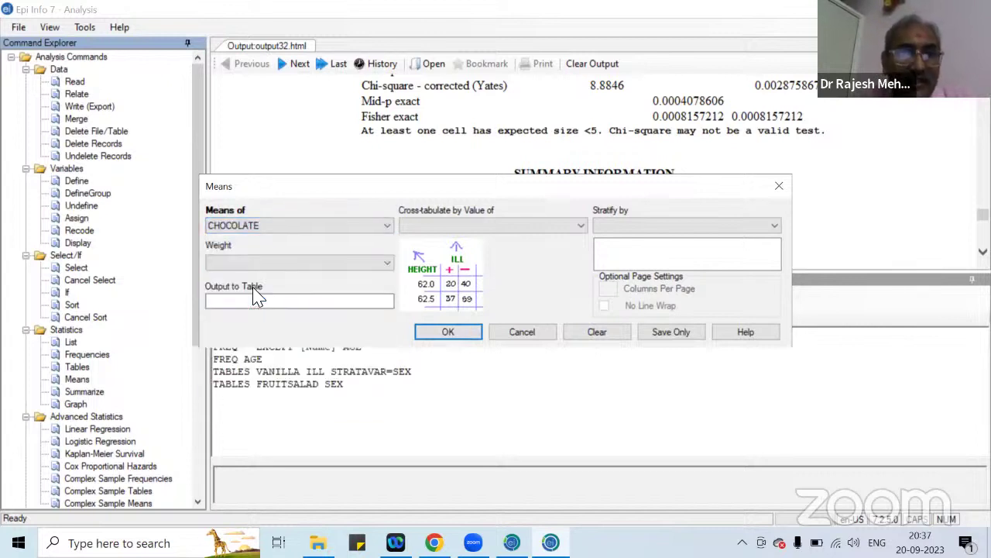
left_click(383, 231)
scroll(372, 239, "up", 1)
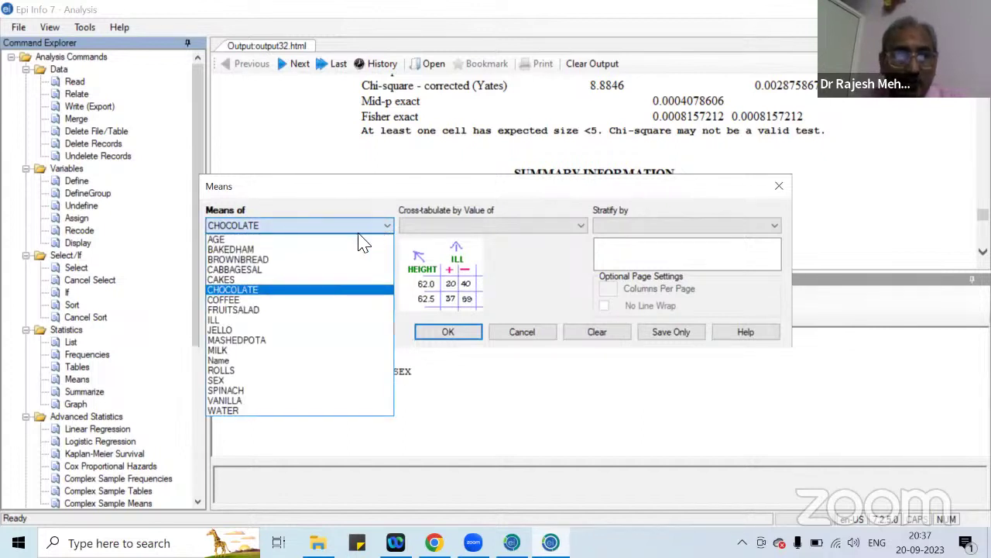
left_click(263, 239)
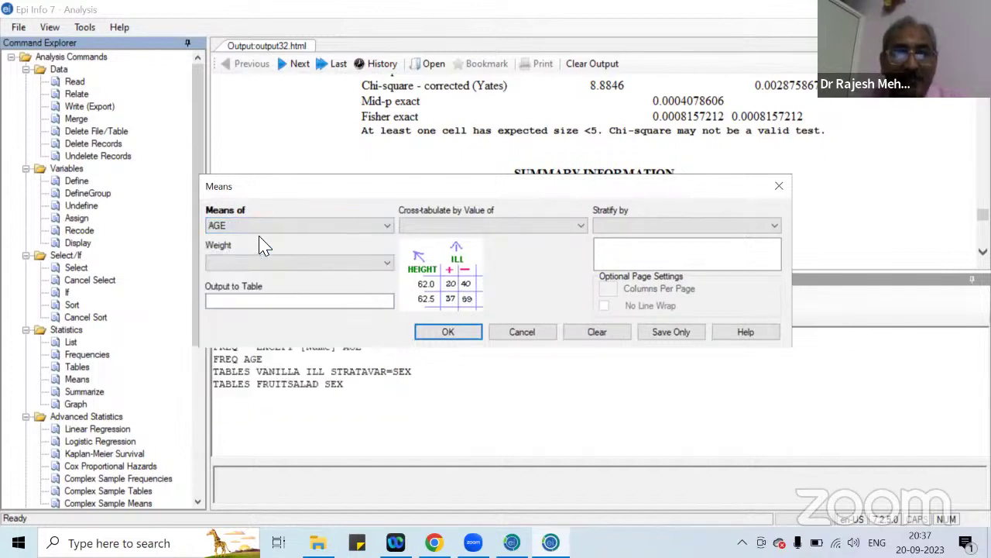
- Cross-tabulate the AGE means by the value of ILL and run the analysis
left_click(580, 231)
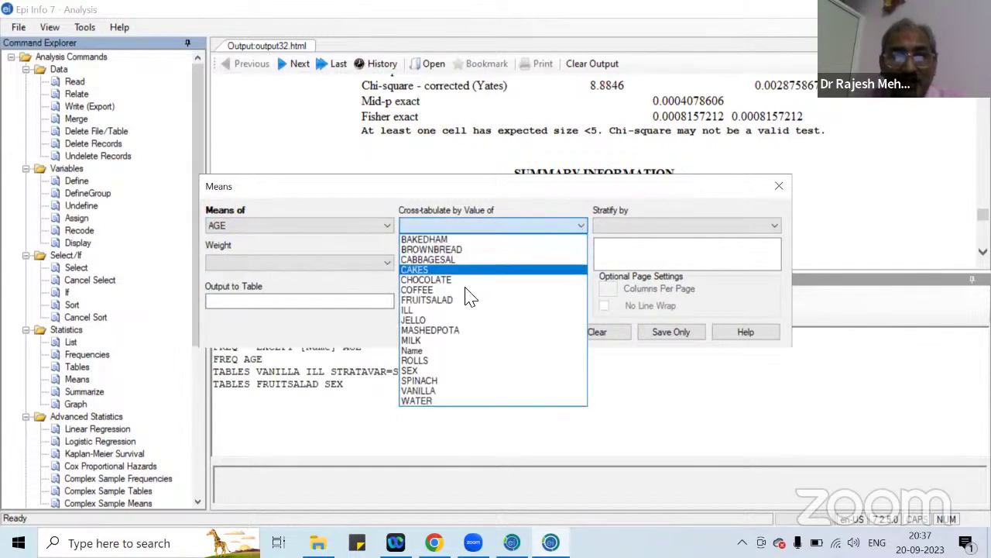
left_click(456, 310)
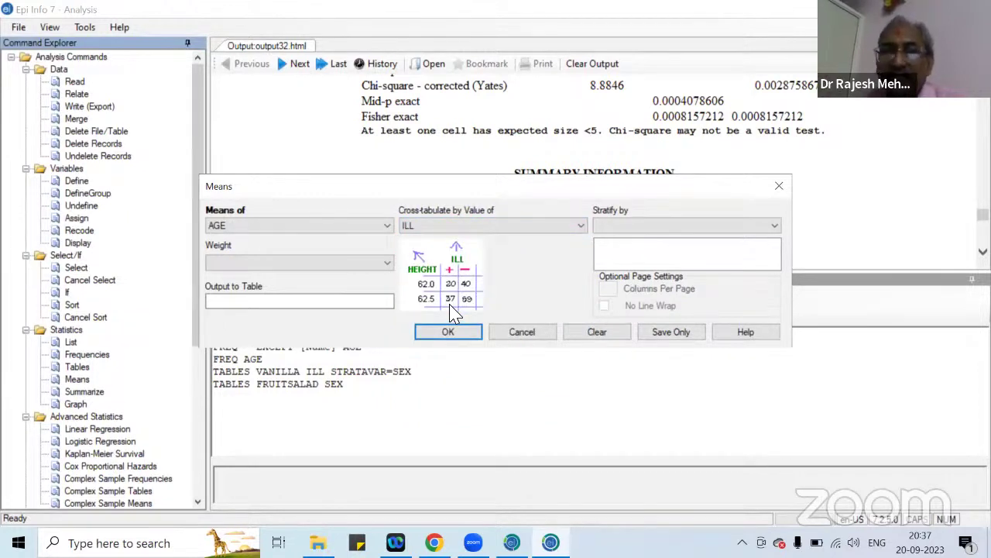
left_click(458, 334)
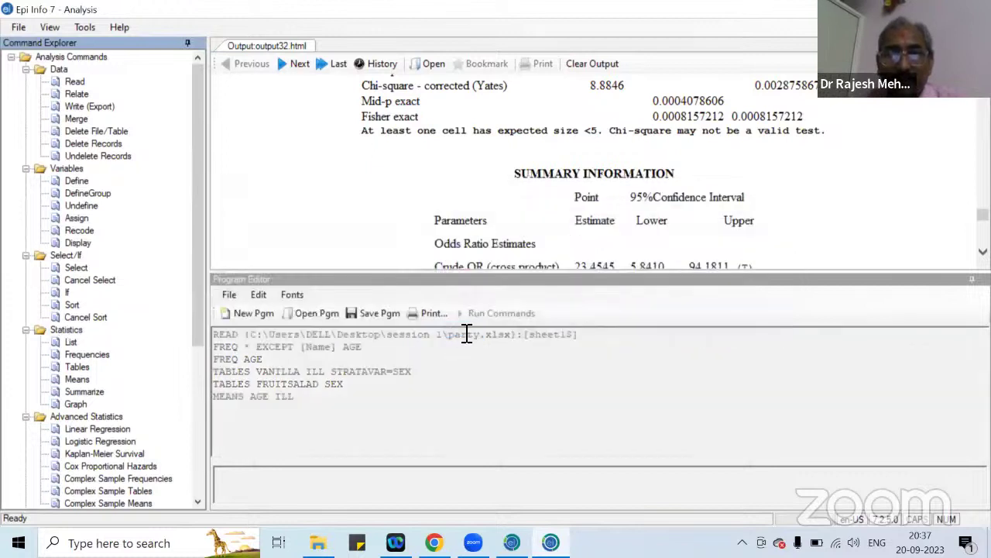
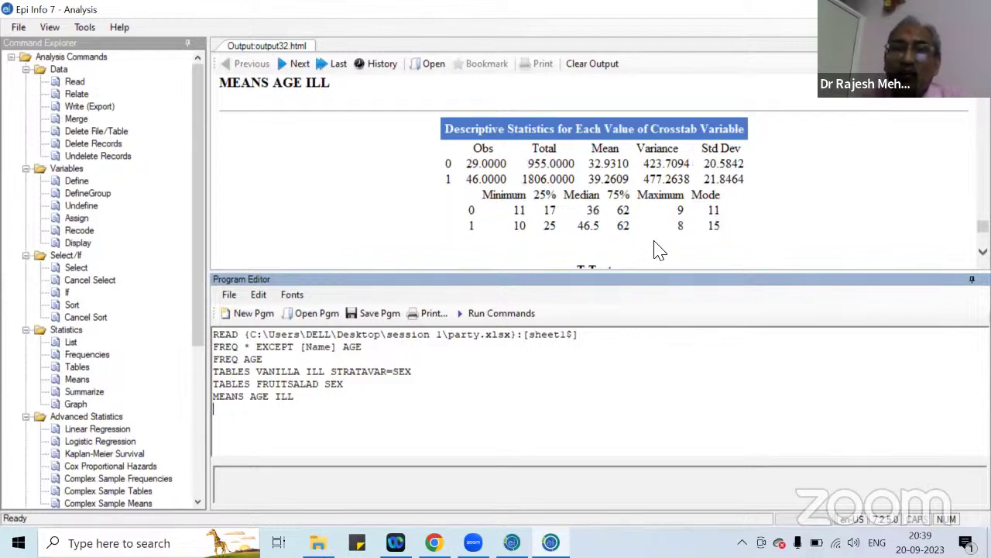
- Examine the MEANS AGE ILL output, covering the descriptive statistics, the T-Test results and the ANOVA p-value
scroll(657, 249, "down", 5)
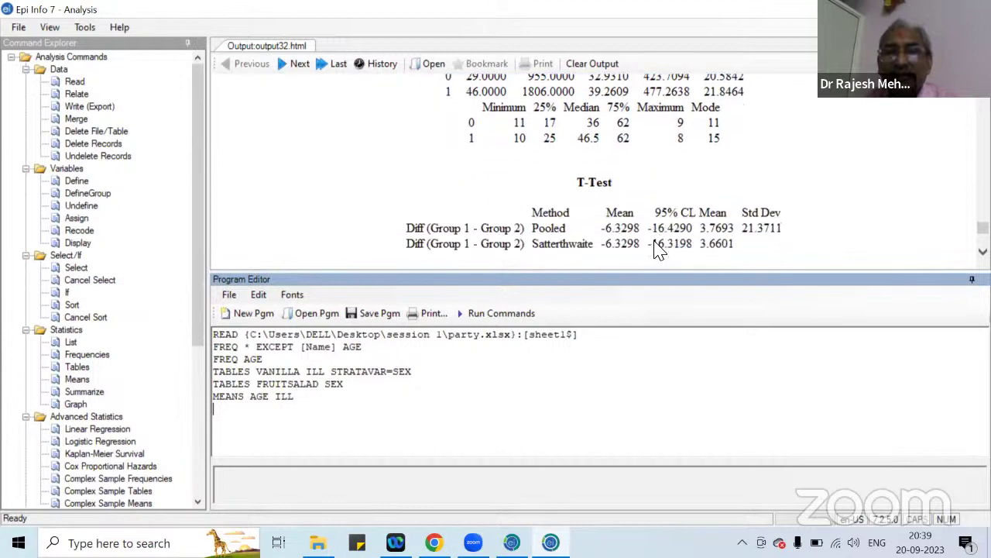
scroll(657, 249, "down", 2)
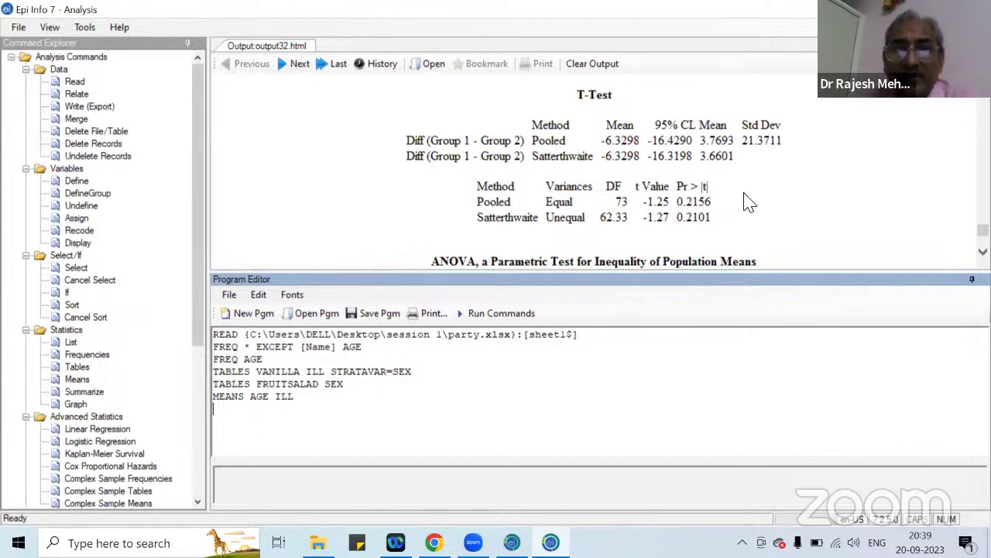
scroll(748, 201, "down", 1)
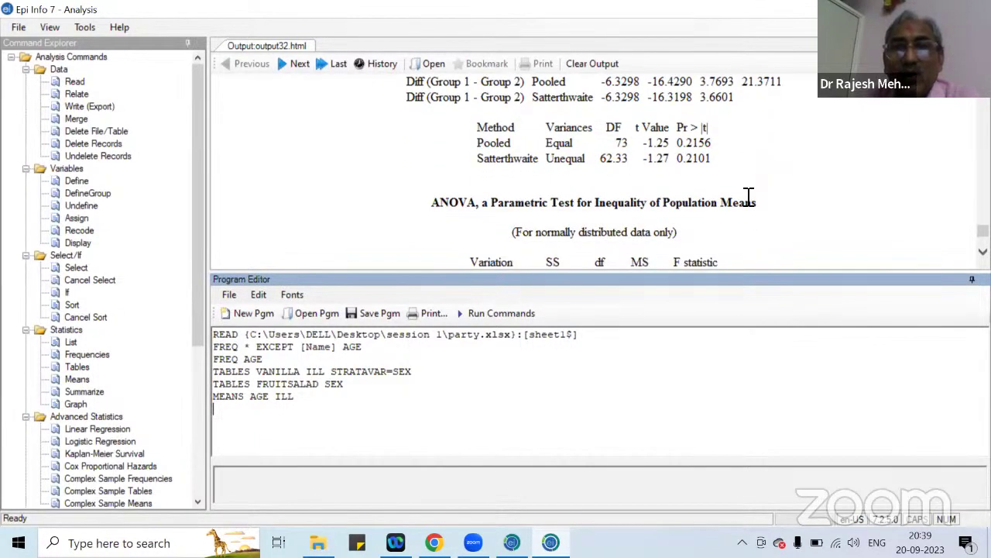
scroll(744, 201, "down", 2)
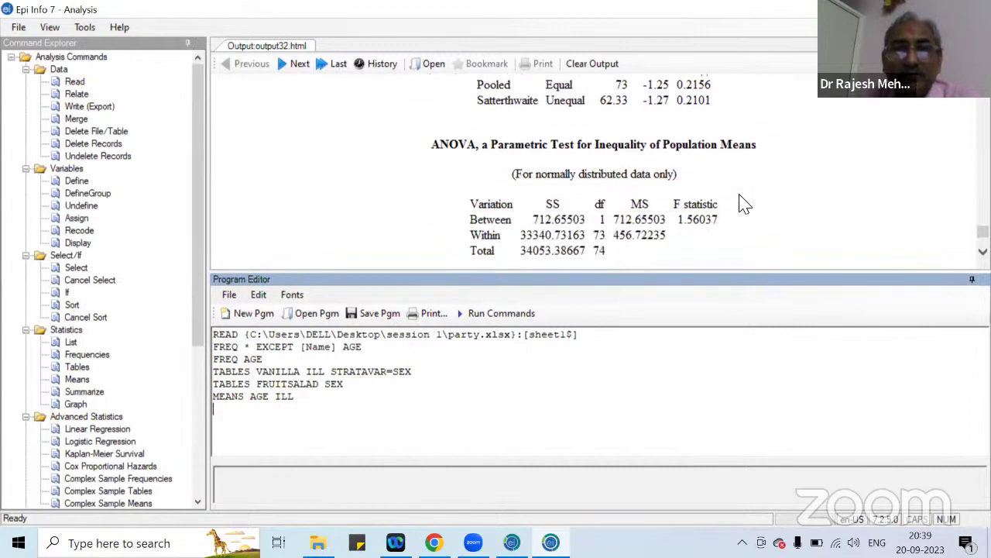
scroll(744, 203, "down", 1)
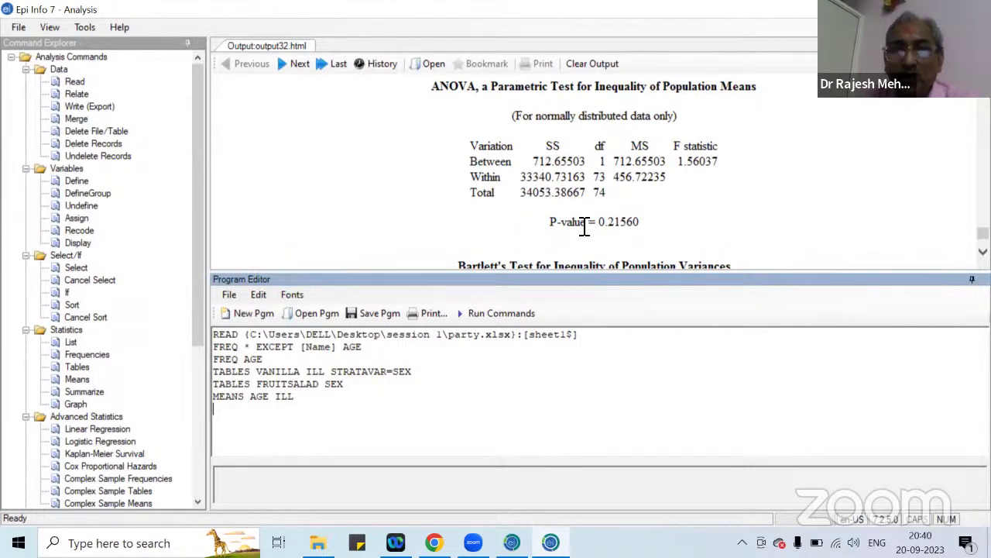
scroll(433, 195, "up", 1)
scroll(432, 195, "up", 10)
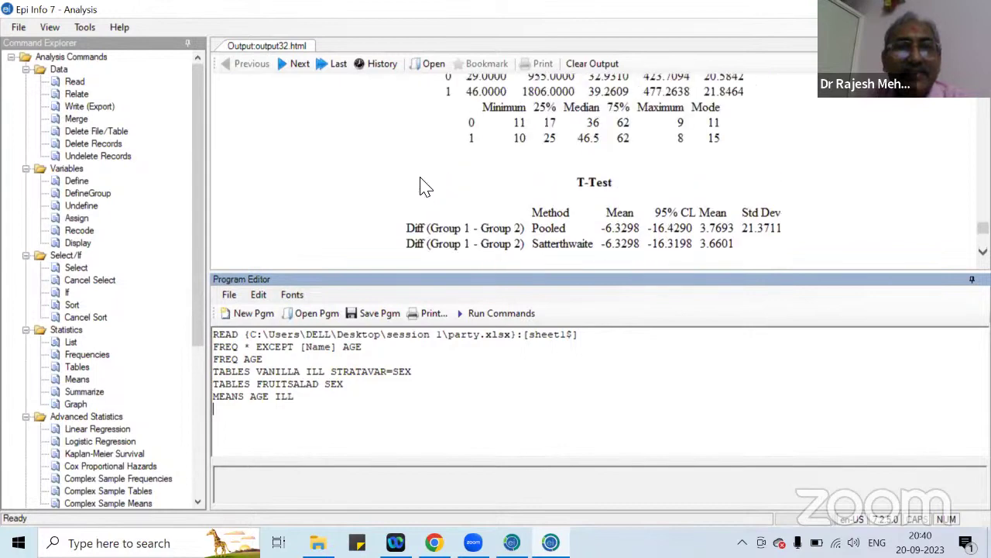
scroll(435, 177, "up", 5)
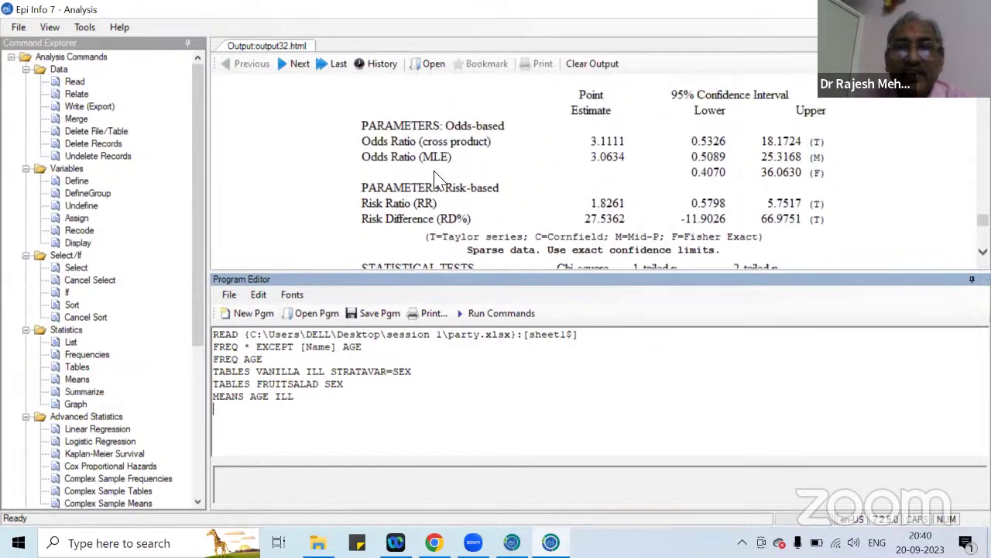
scroll(439, 178, "down", 15)
scroll(435, 177, "down", 2)
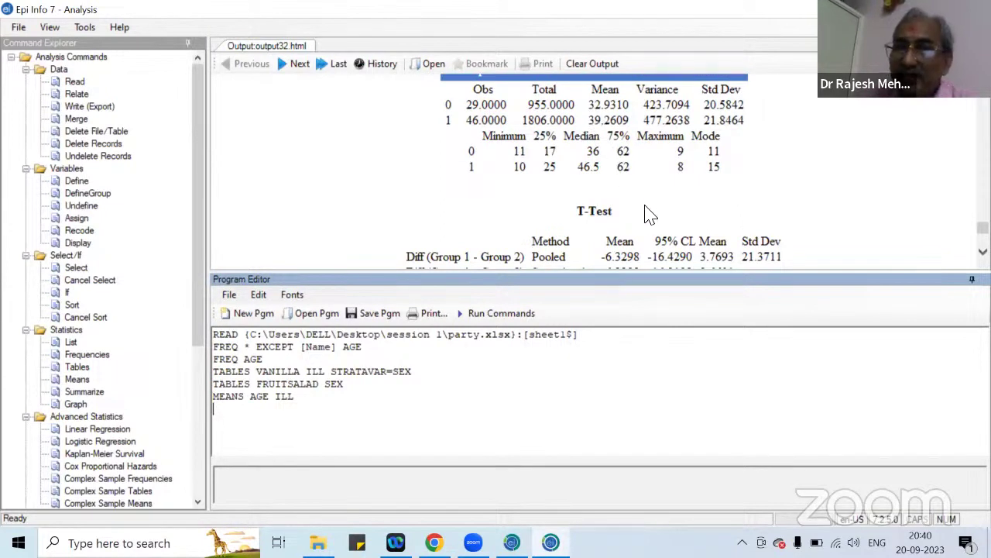
scroll(649, 215, "down", 6)
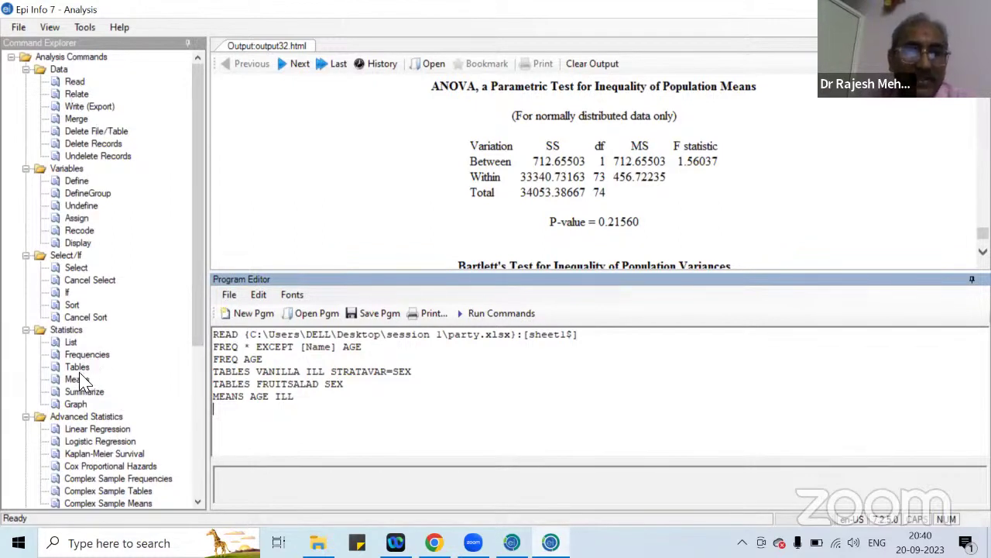
- Open the Read command for loading another Epi Info 7 Project data source
left_click(283, 154)
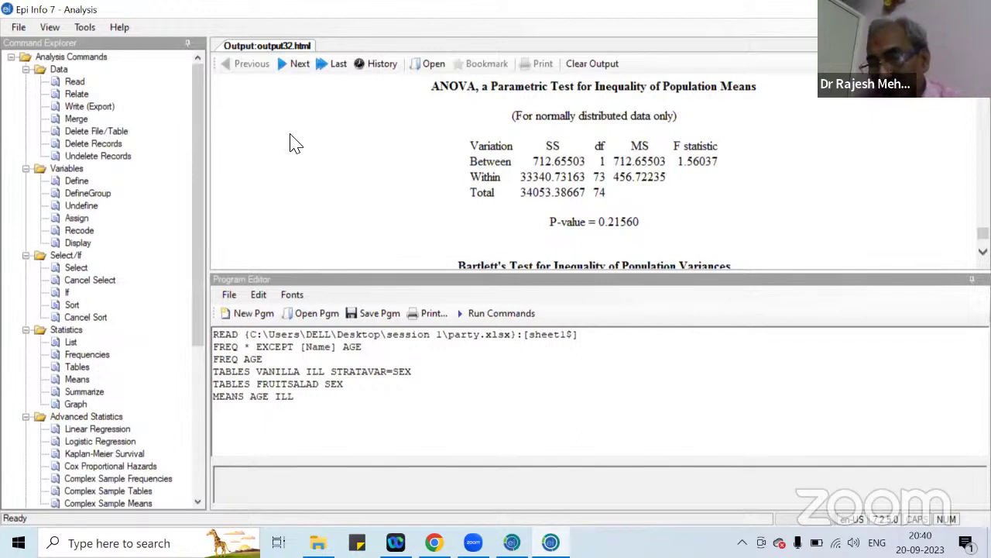
left_click(76, 82)
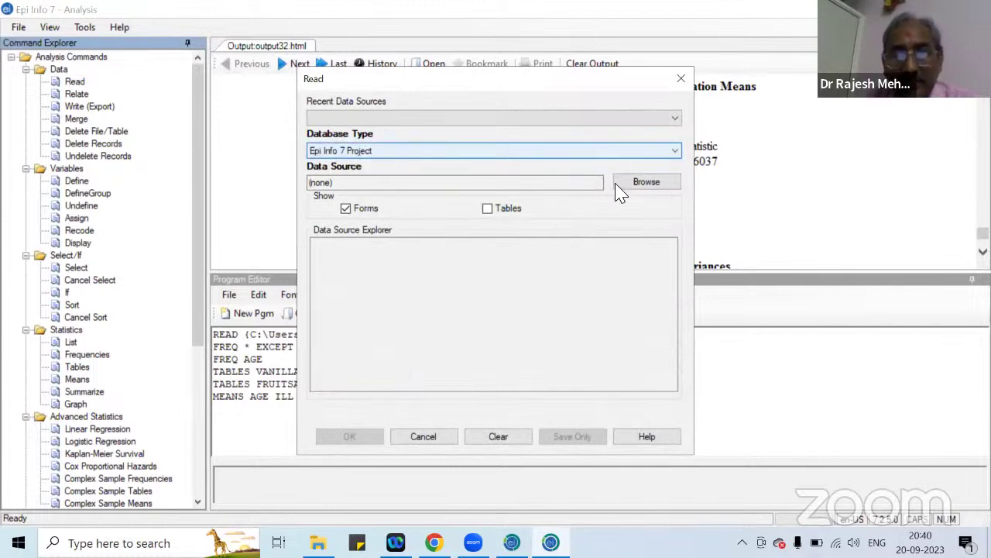
- Try to load Sample.prj from the Desktop as the data source
left_click(643, 189)
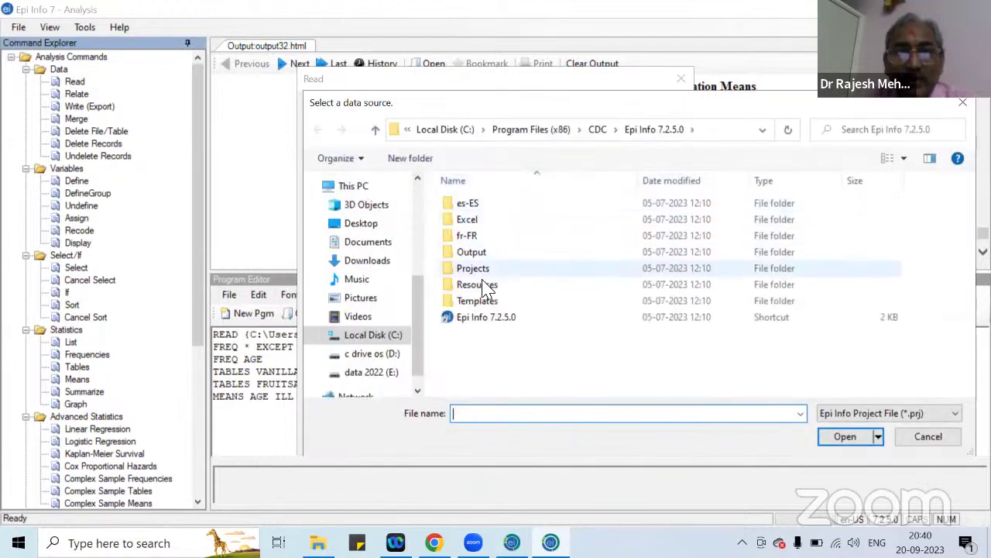
left_click(372, 228)
left_click(481, 367)
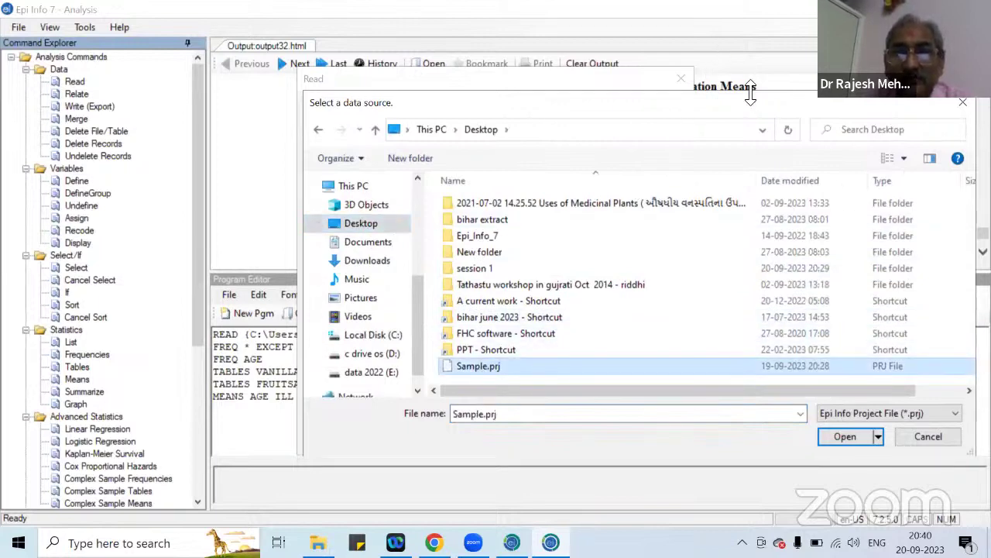
left_click_drag(750, 107, 568, 83)
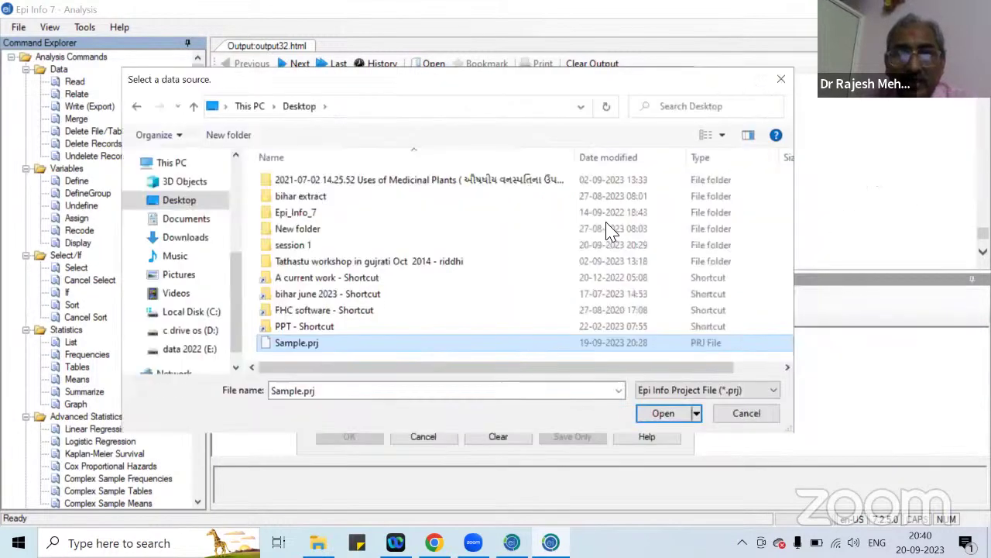
left_click(677, 416)
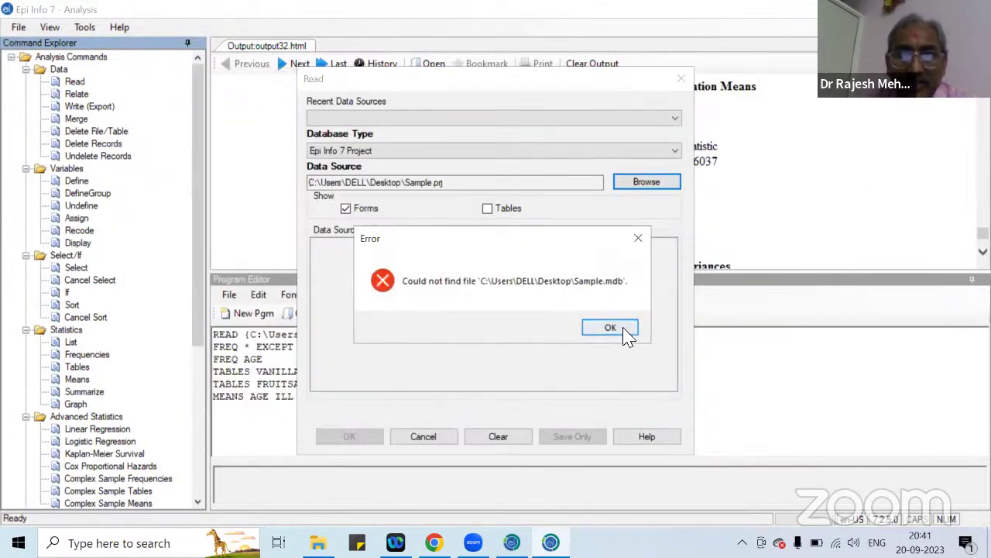
left_click(625, 333)
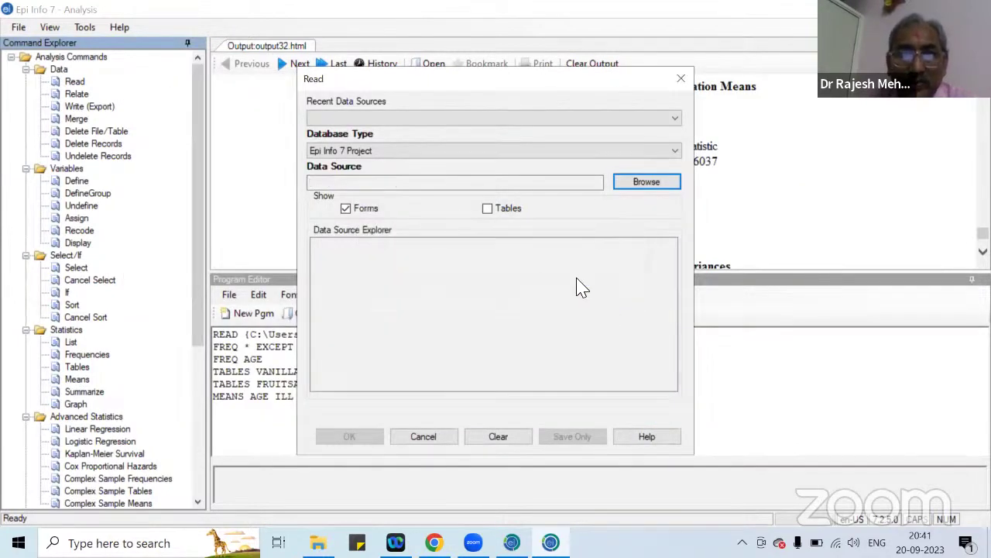
- Load Sample.prj from the Projects\Sample folder inside the Desktop's Epi_Info_7\Epi Info 7 folder as the data source
left_click(642, 183)
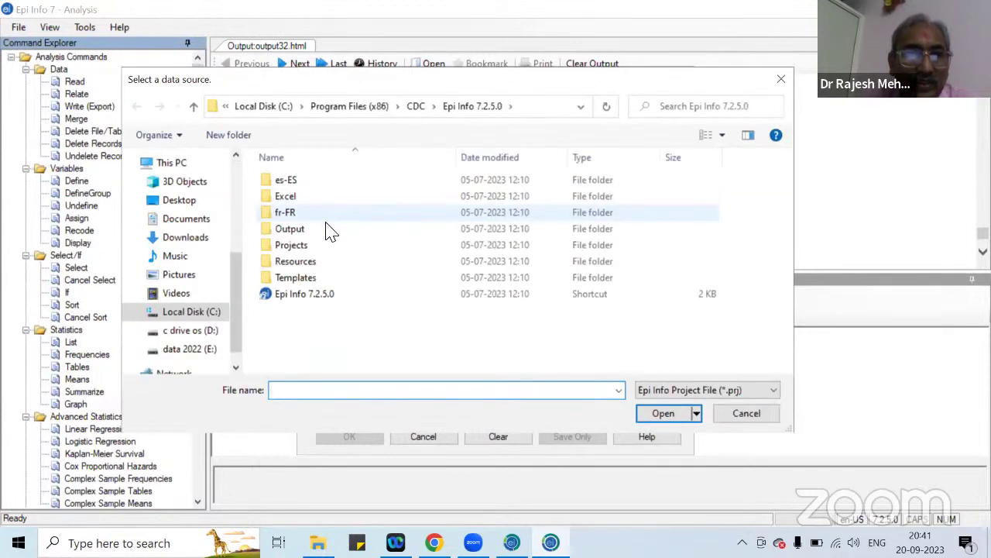
left_click(193, 203)
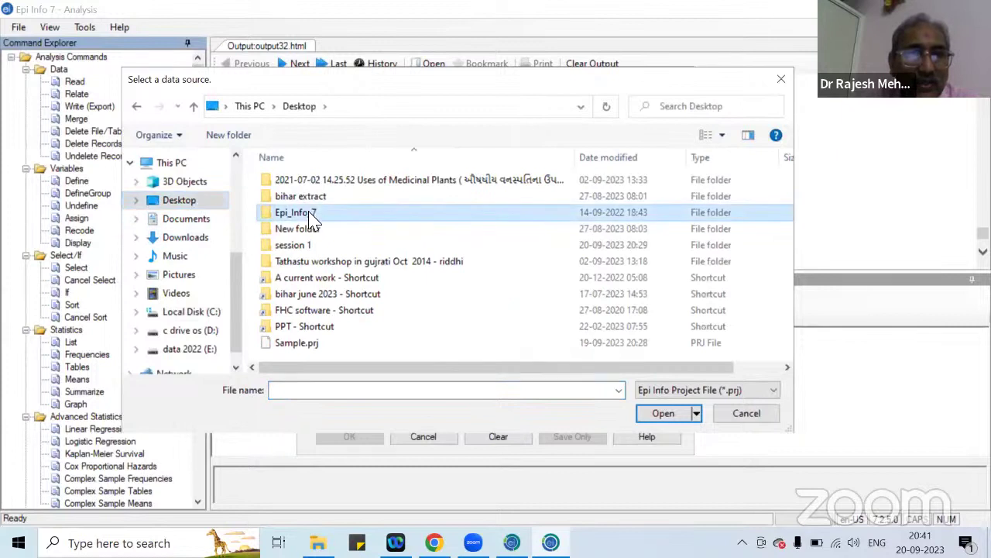
double_click(310, 219)
double_click(299, 190)
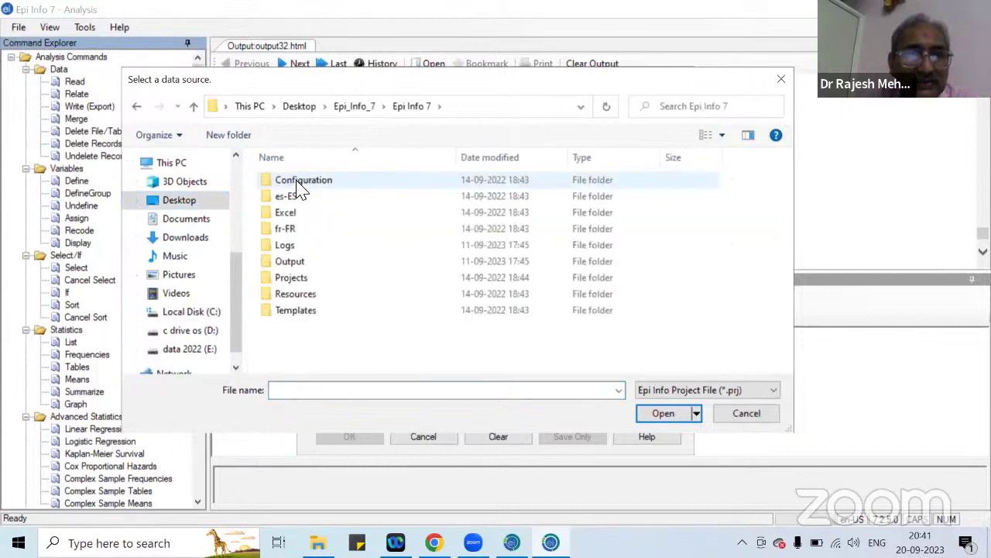
double_click(306, 280)
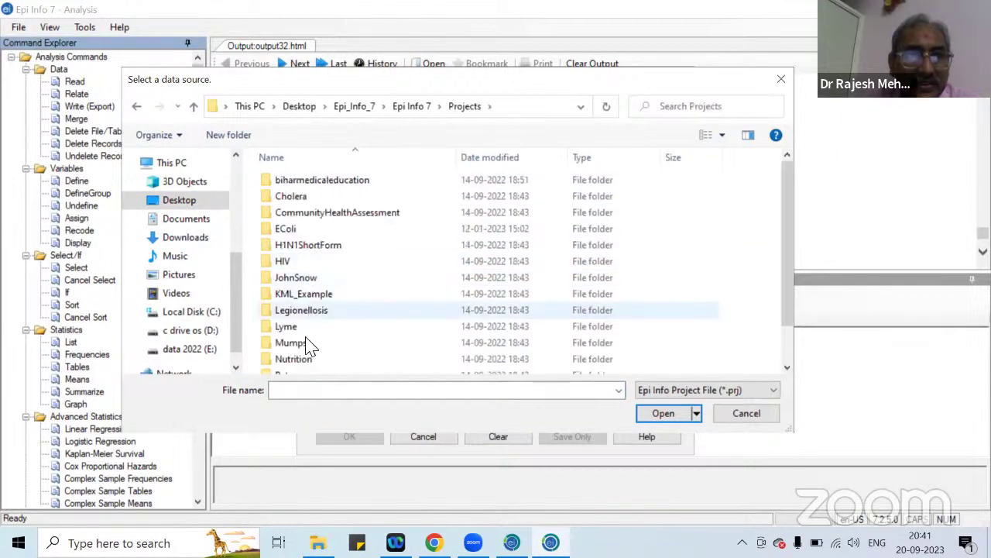
scroll(306, 352, "down", 1)
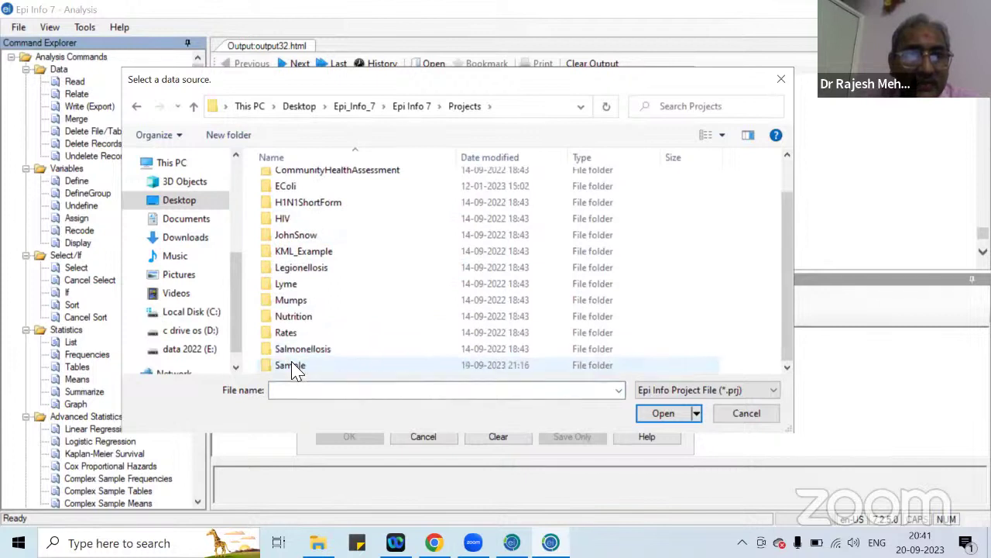
left_click(298, 371)
double_click(299, 366)
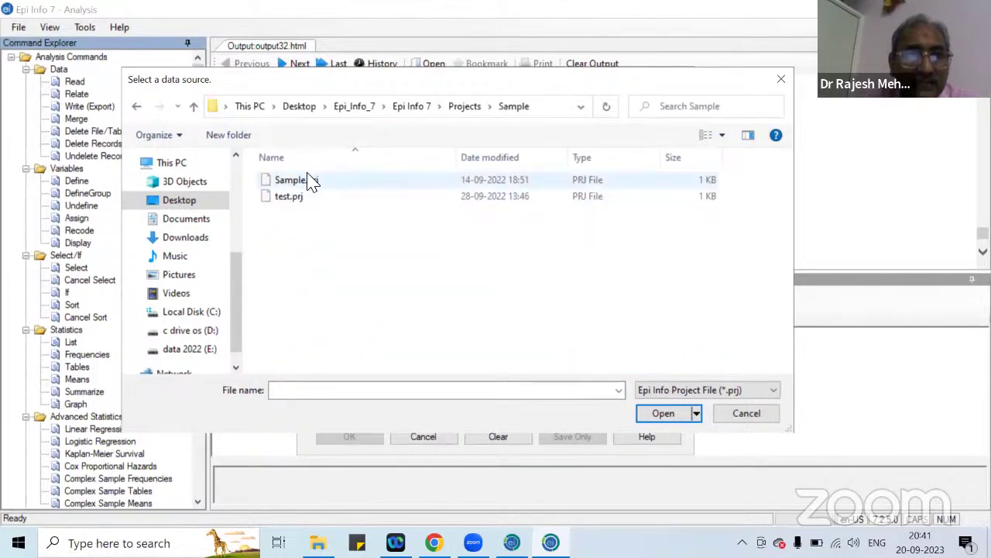
left_click(310, 181)
left_click(660, 419)
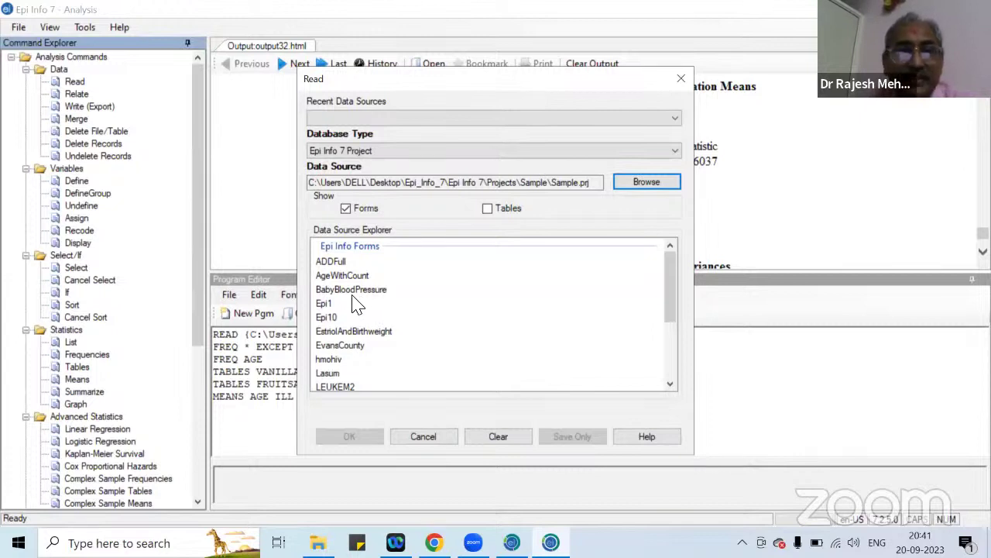
- Read the Oswego form from the Sample.prj project as the current data set
scroll(356, 331, "down", 3)
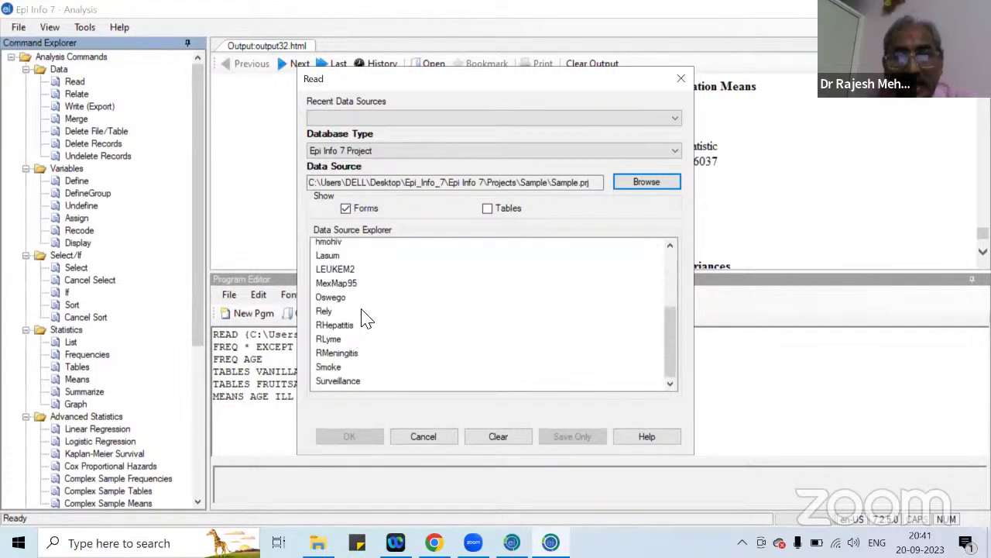
scroll(337, 304, "up", 3)
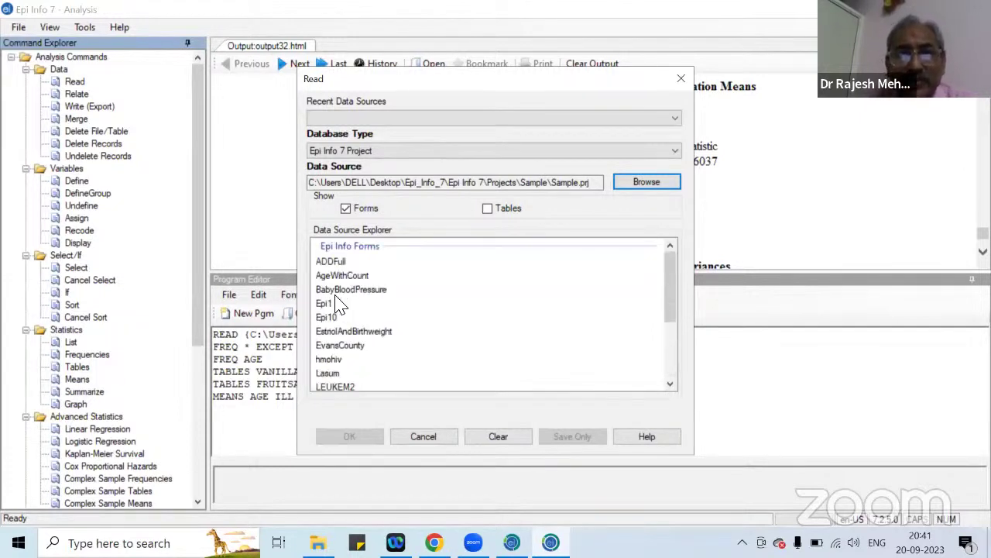
scroll(337, 303, "down", 2)
scroll(337, 304, "up", 2)
scroll(339, 303, "down", 1)
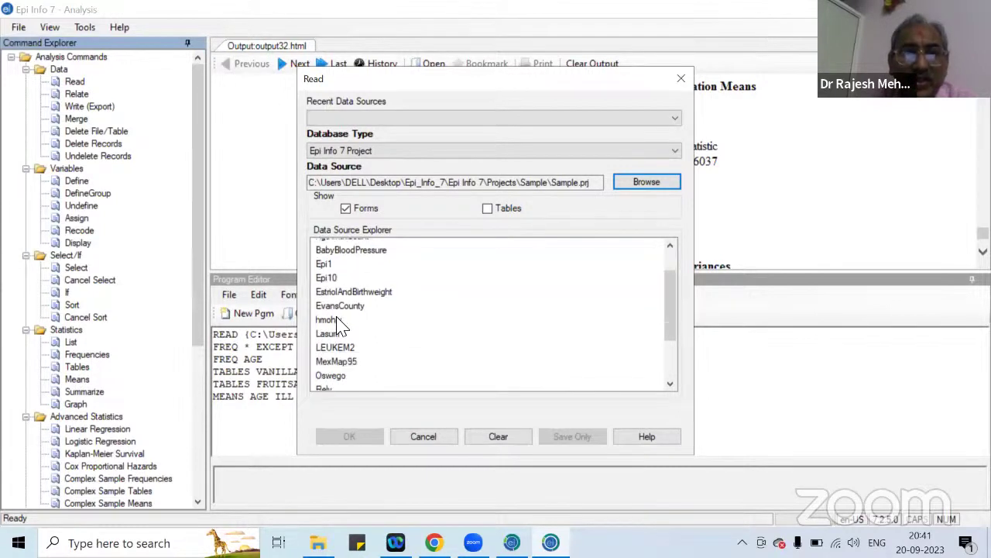
scroll(343, 365, "down", 2)
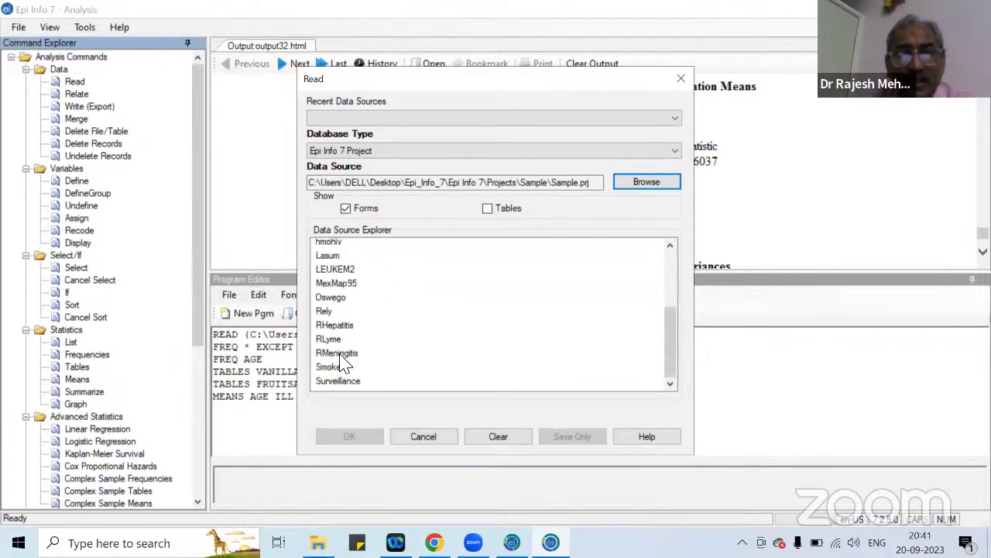
left_click(329, 299)
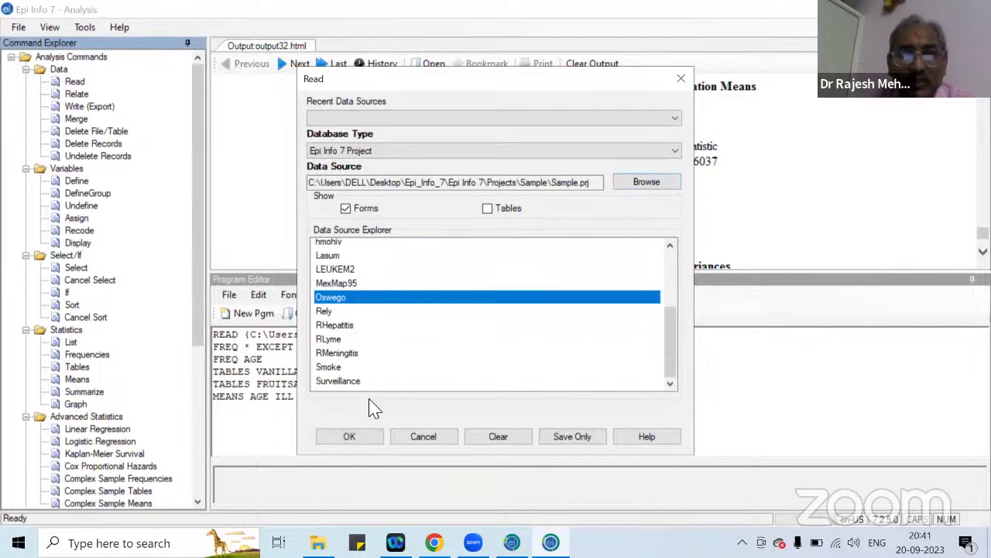
left_click(352, 437)
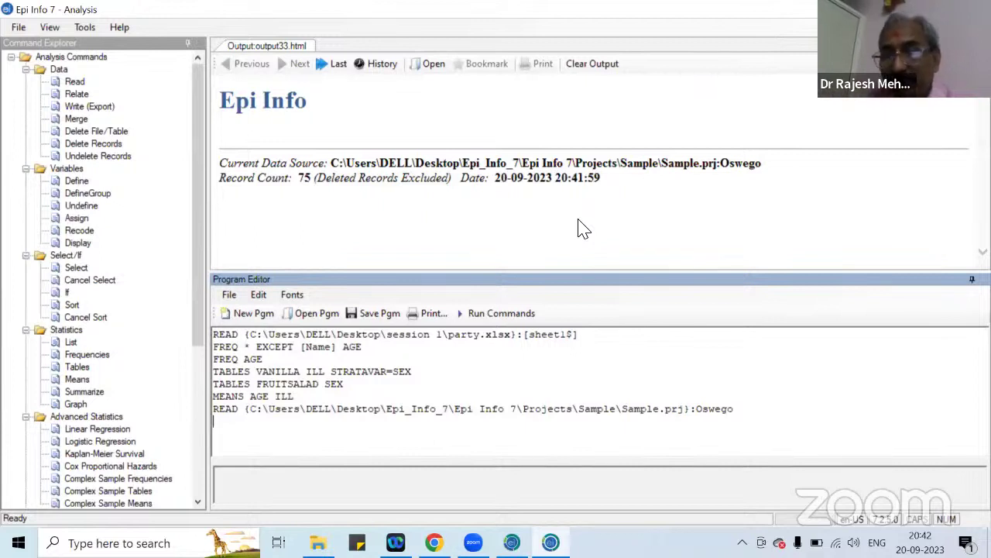
- Run Frequencies on the COFFEE variable of the Oswego data
left_click(75, 82)
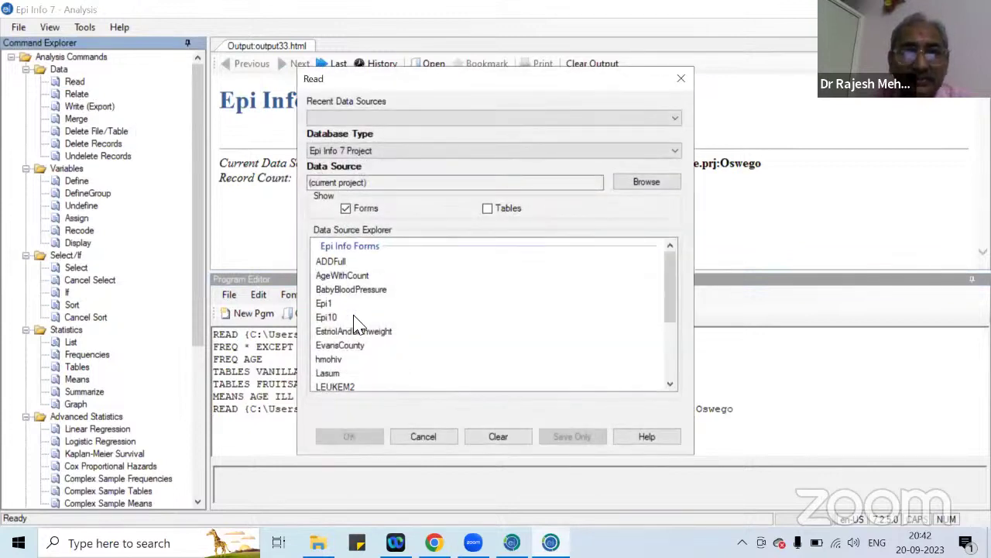
left_click(681, 80)
left_click(87, 355)
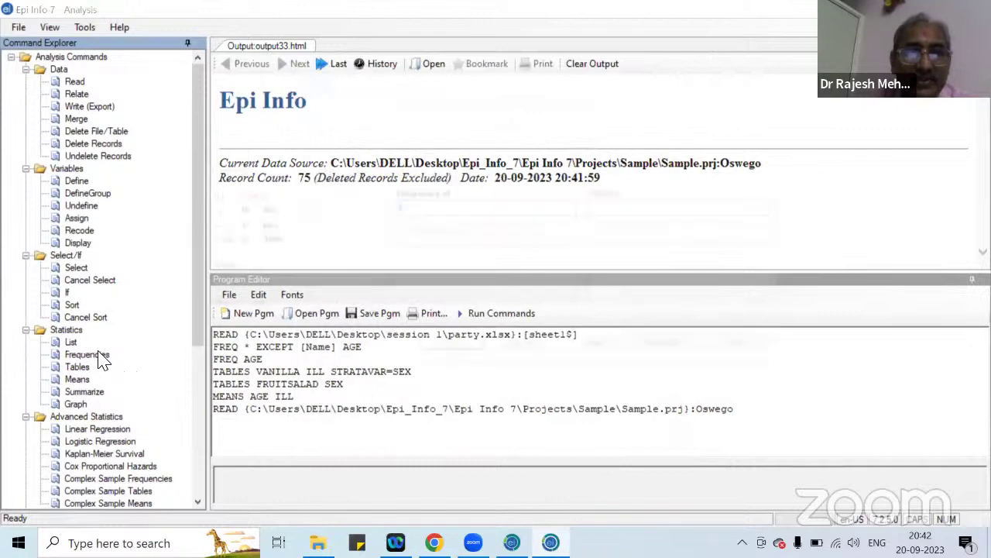
left_click(578, 207)
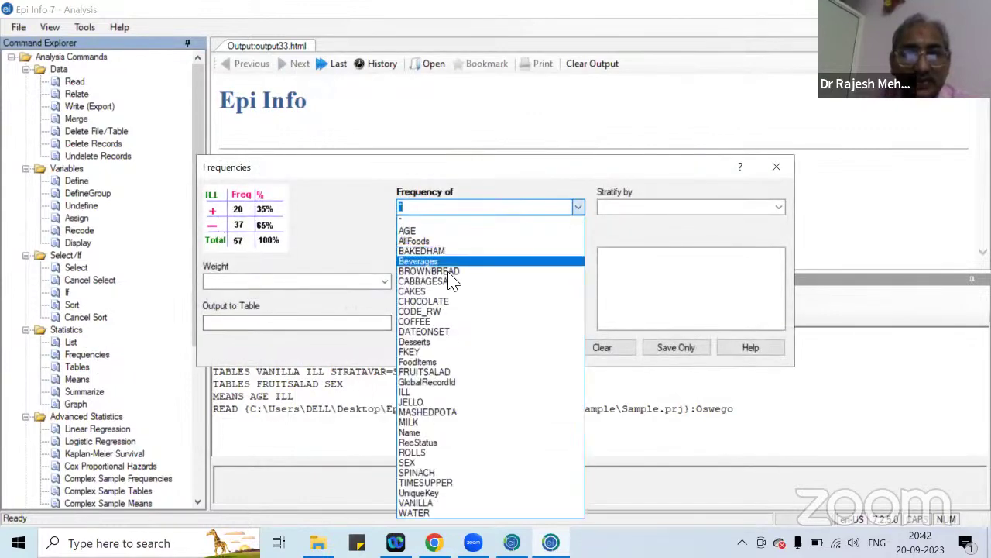
left_click(418, 322)
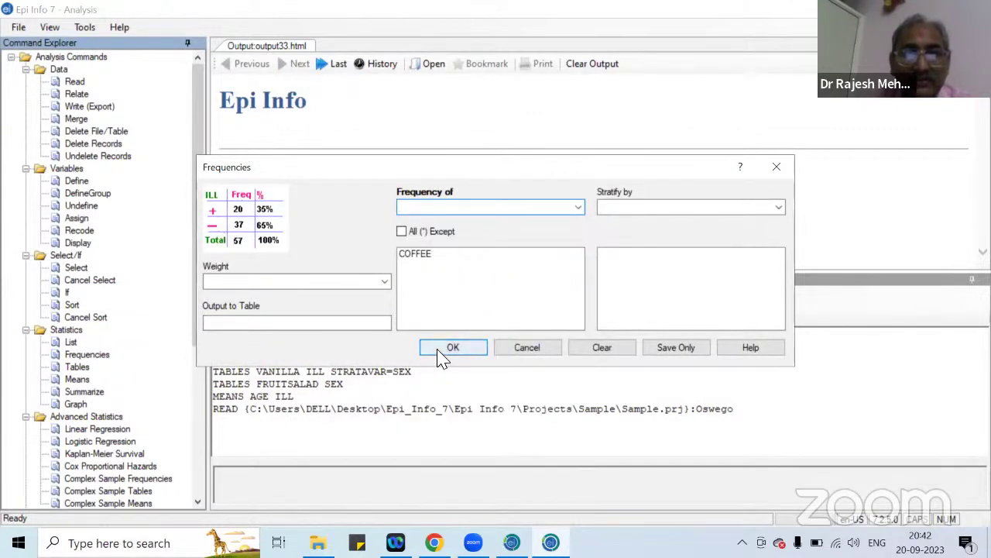
left_click(453, 347)
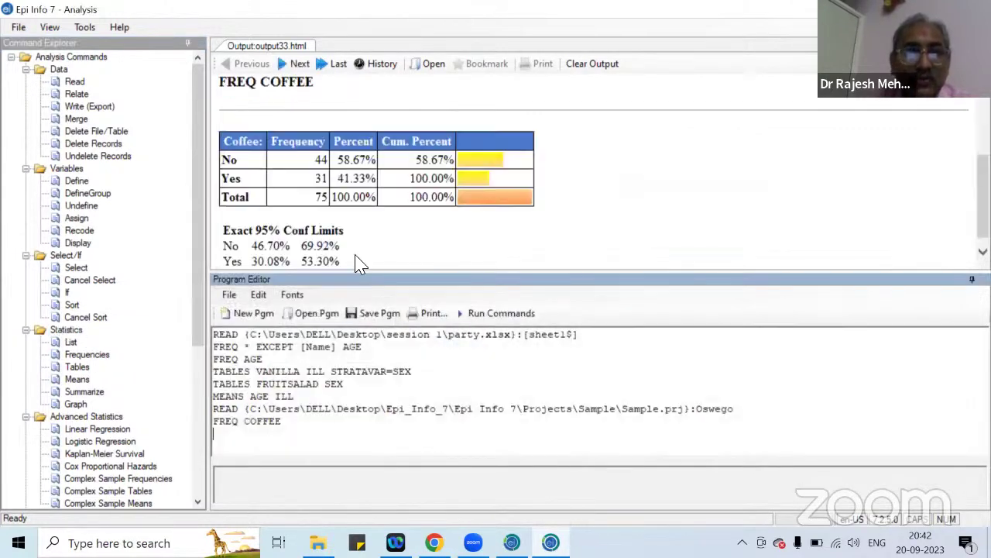
- Run Tables with MASHEDPOTA as exposure and ILL as outcome, and review the single table analysis and statistical tests
left_click(81, 366)
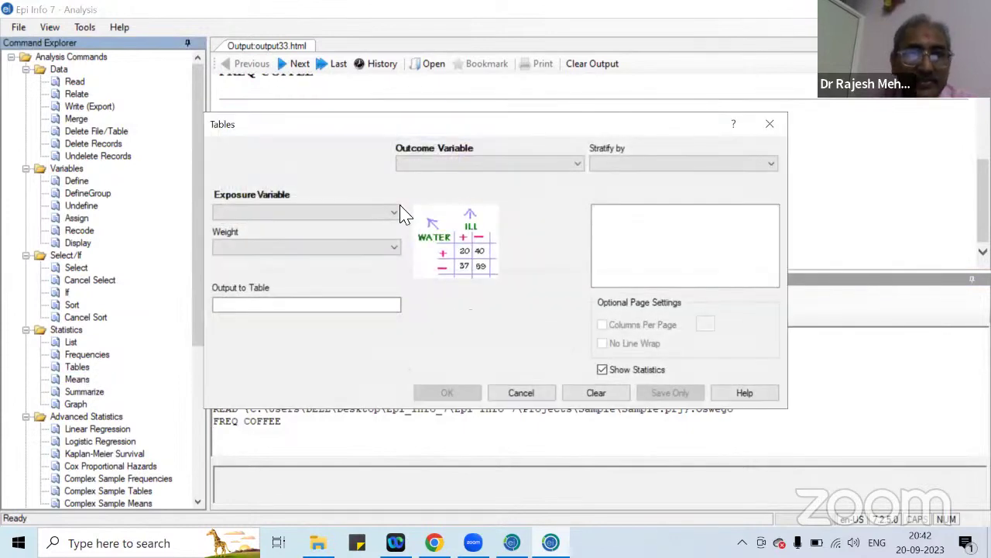
left_click(395, 213)
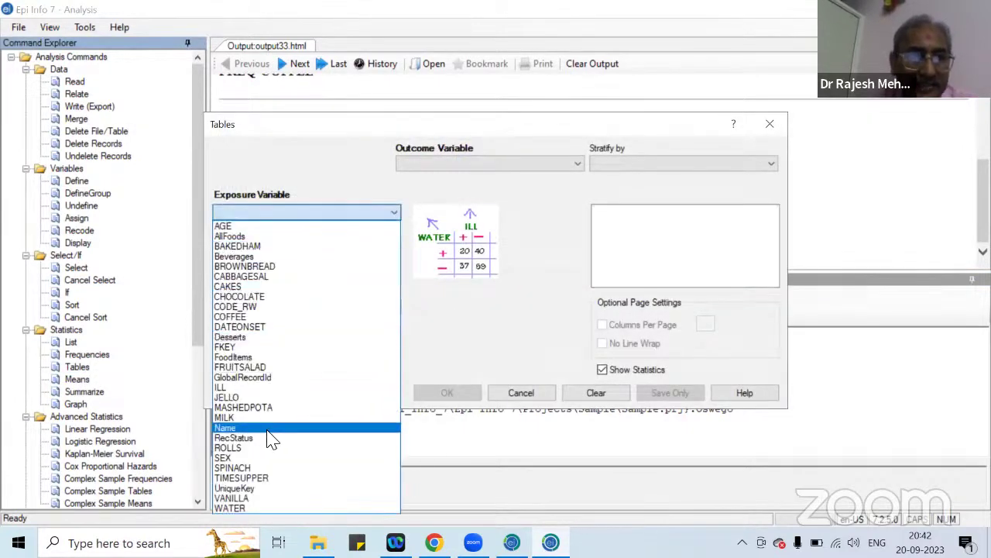
left_click(261, 410)
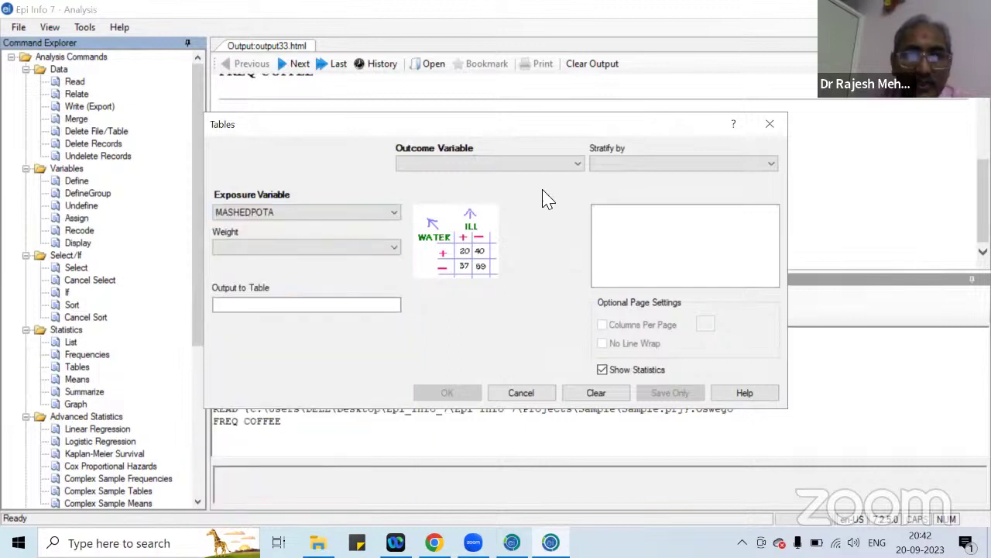
left_click(571, 163)
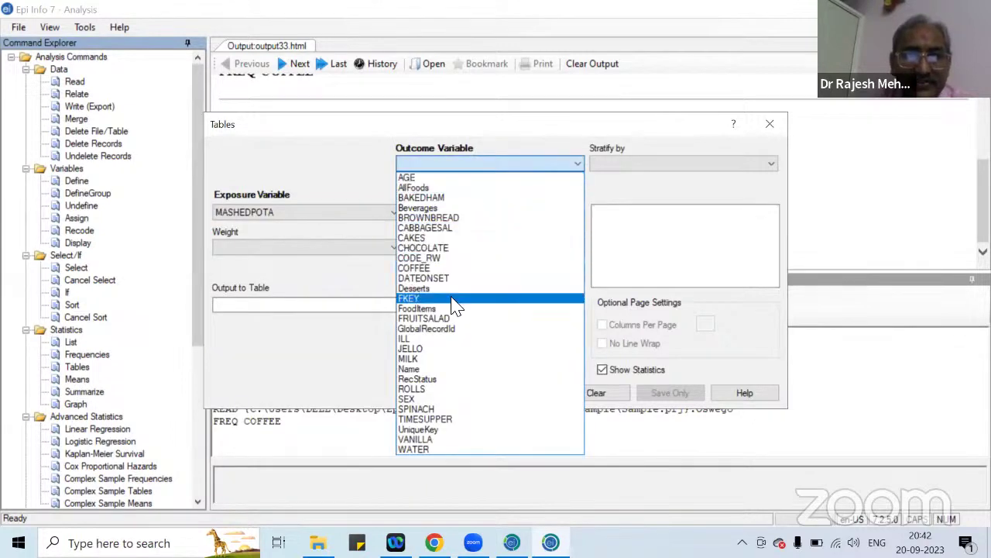
left_click(433, 341)
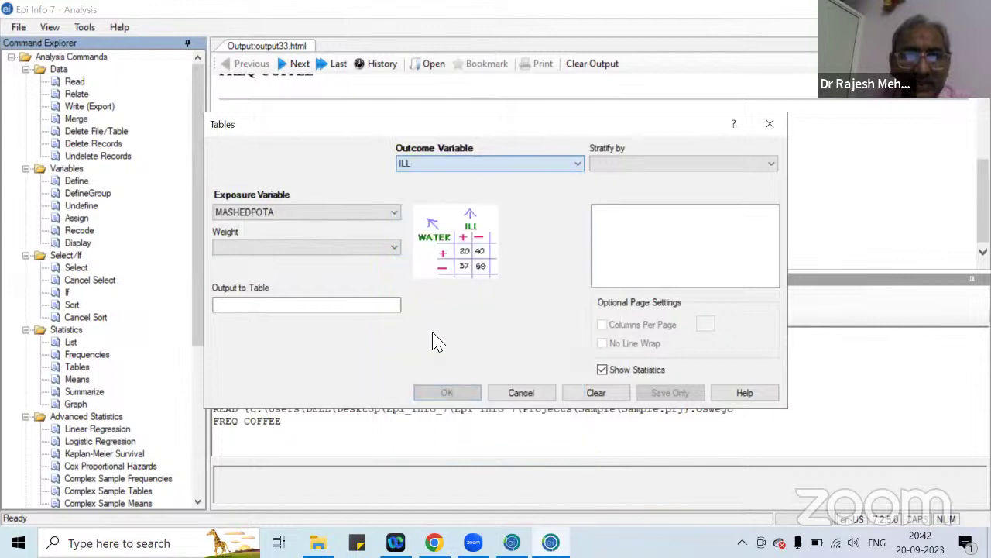
left_click(448, 395)
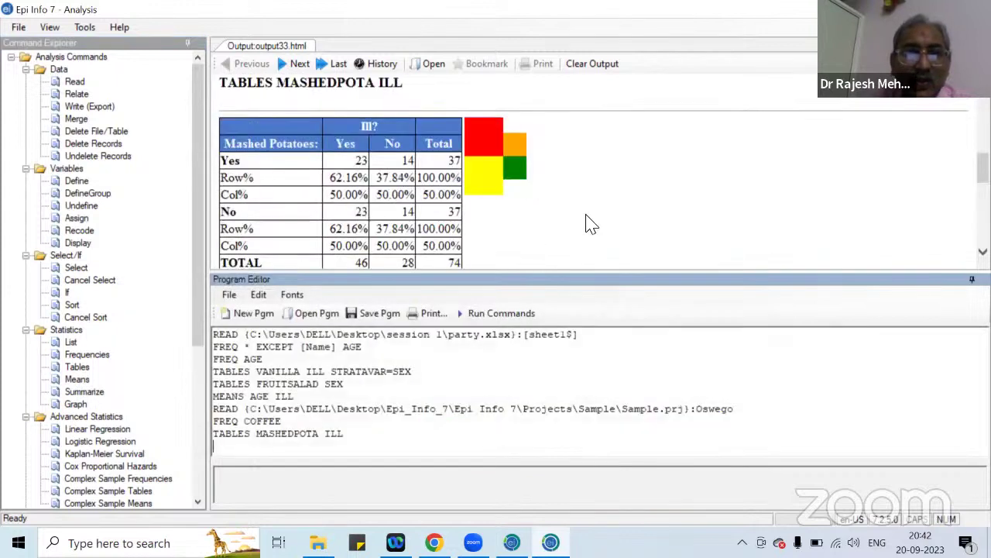
scroll(619, 207, "down", 3)
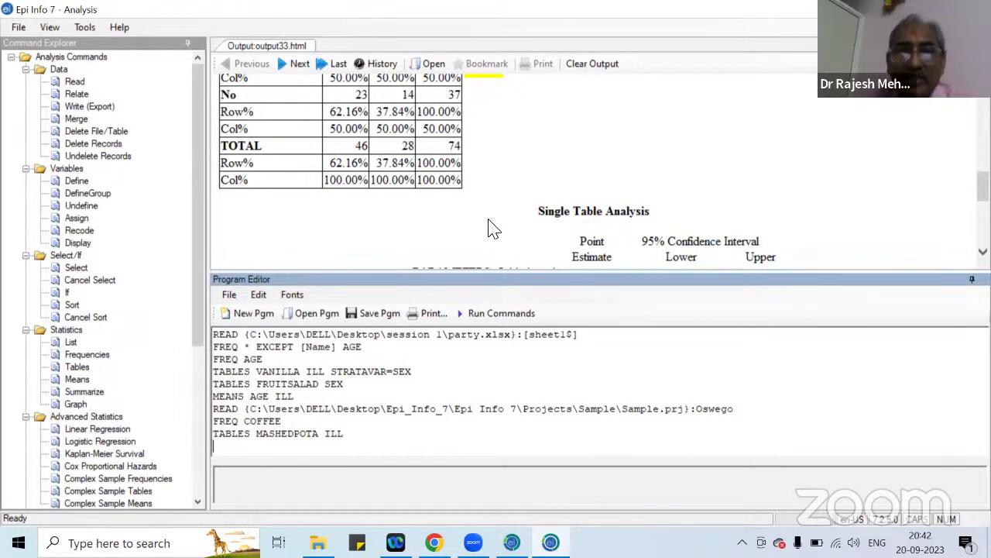
scroll(496, 191, "down", 6)
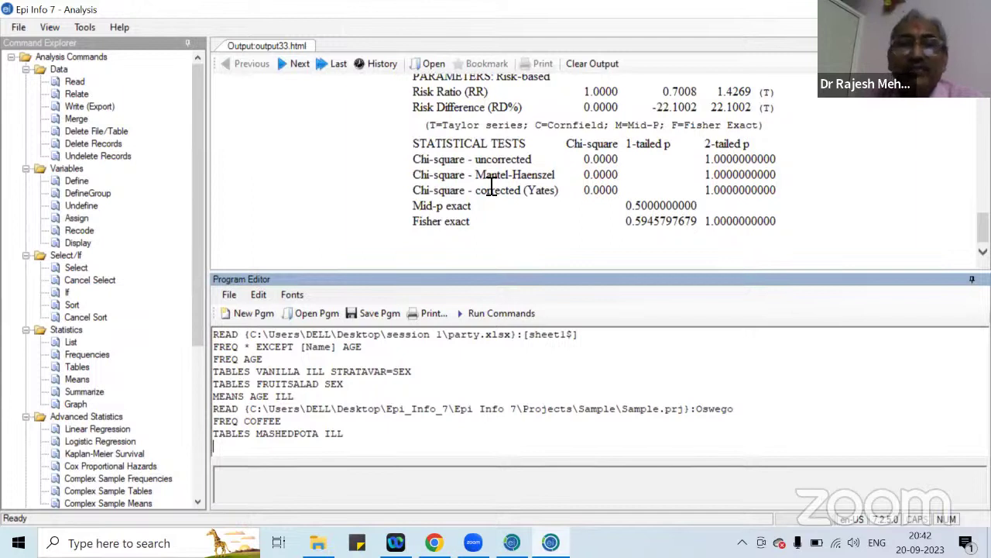
scroll(491, 190, "up", 5)
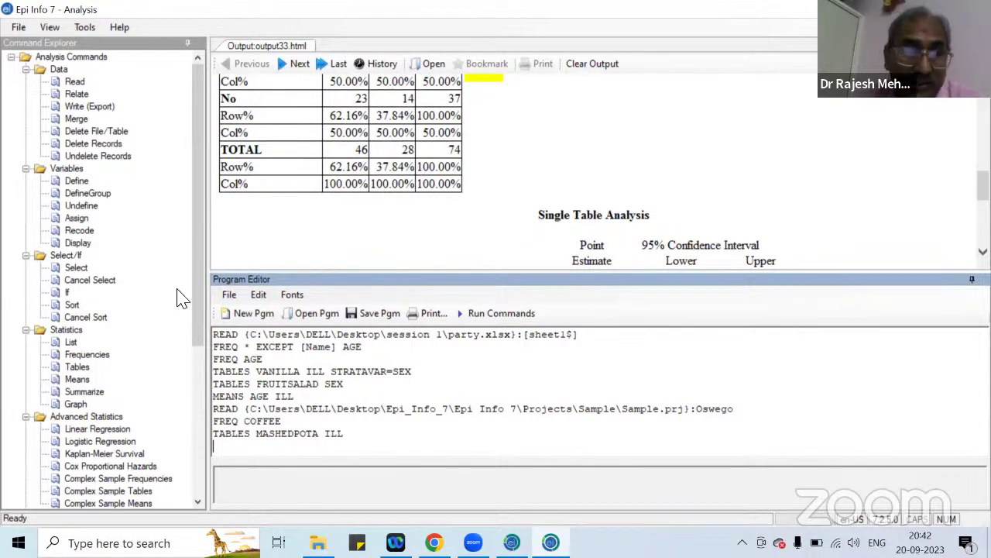
- Run Tables with COFFEE as exposure and ROLLS as outcome, and review the resulting odds ratio and chi-square statistics
left_click(78, 367)
left_click(392, 214)
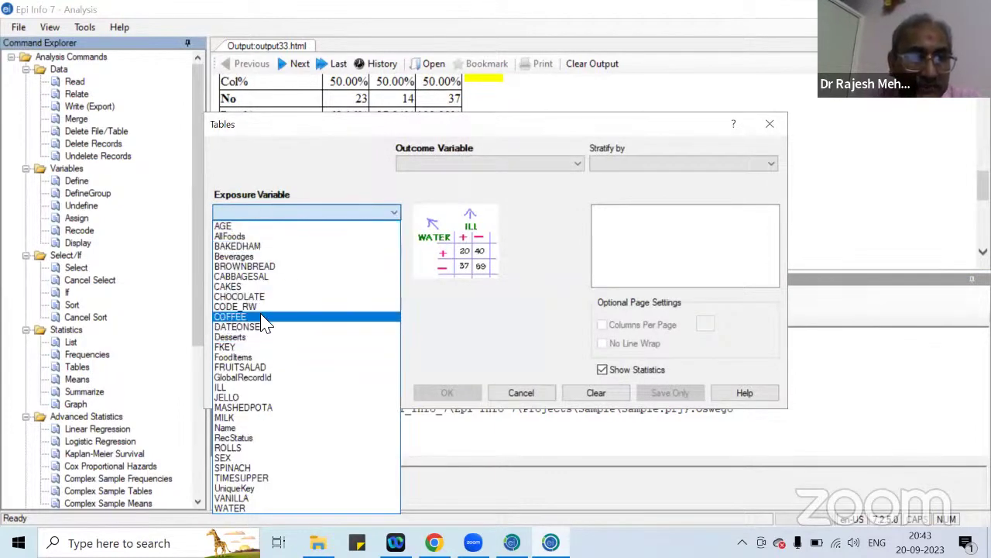
left_click(252, 320)
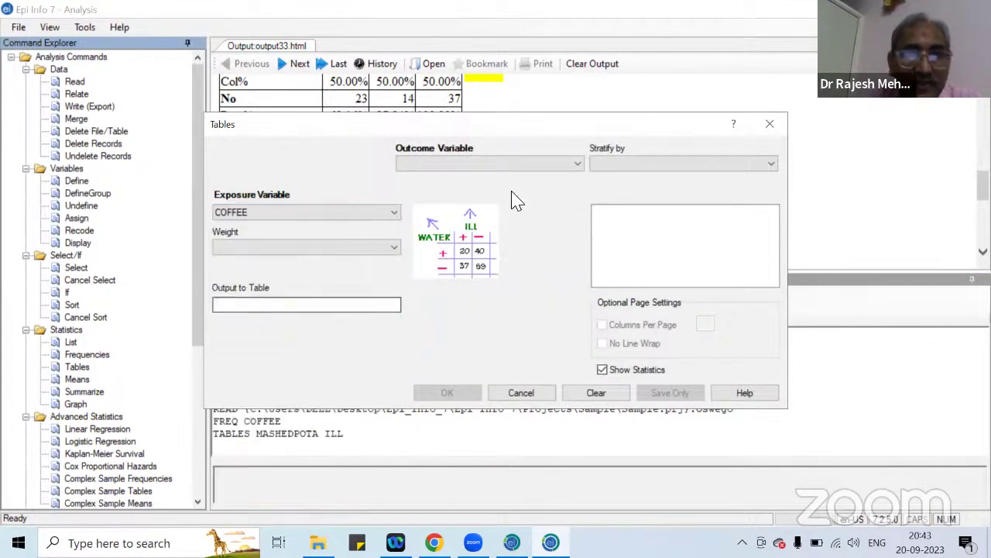
left_click(571, 169)
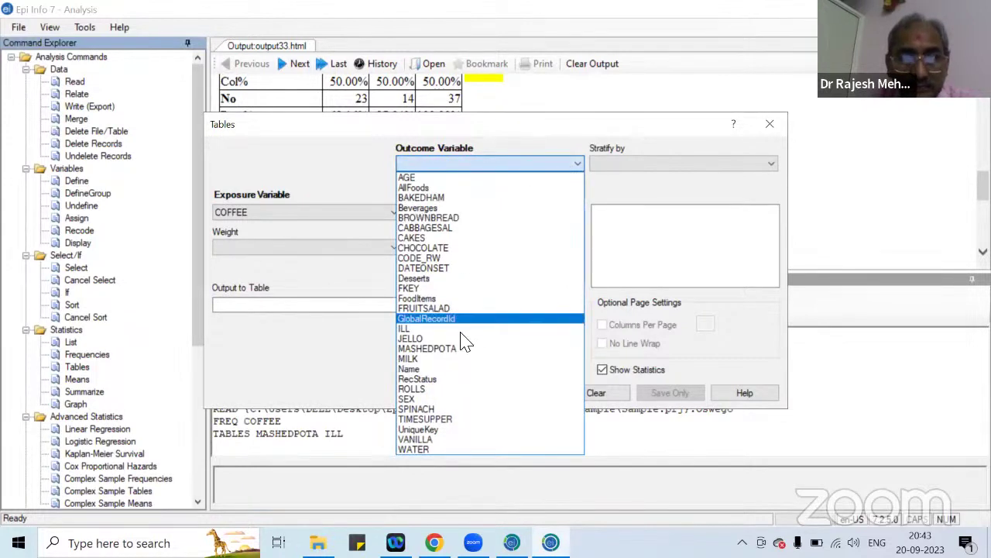
left_click(411, 389)
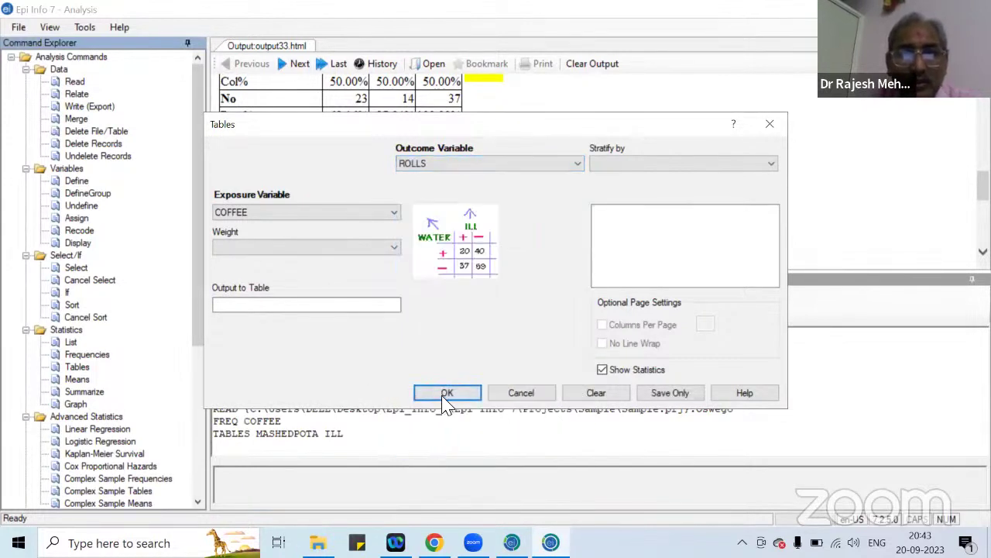
left_click(445, 393)
scroll(480, 223, "down", 3)
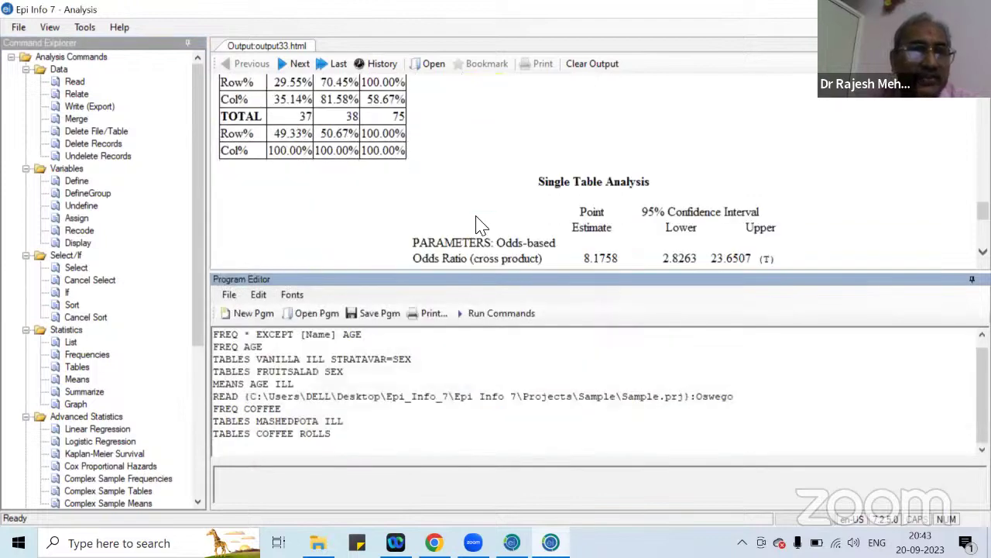
scroll(481, 225, "down", 5)
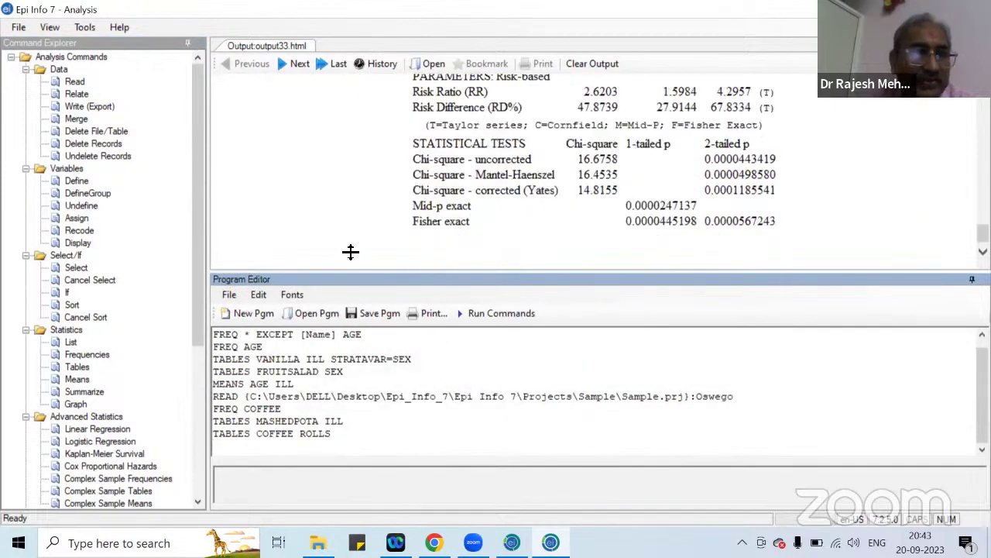
- Run Means of AGE cross-tabulated by SEX
left_click(78, 380)
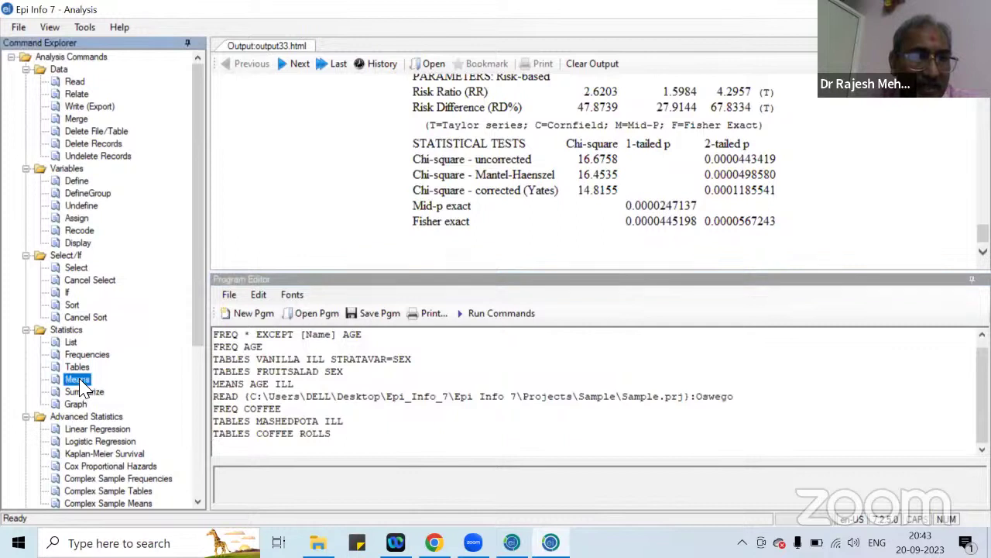
left_click(387, 226)
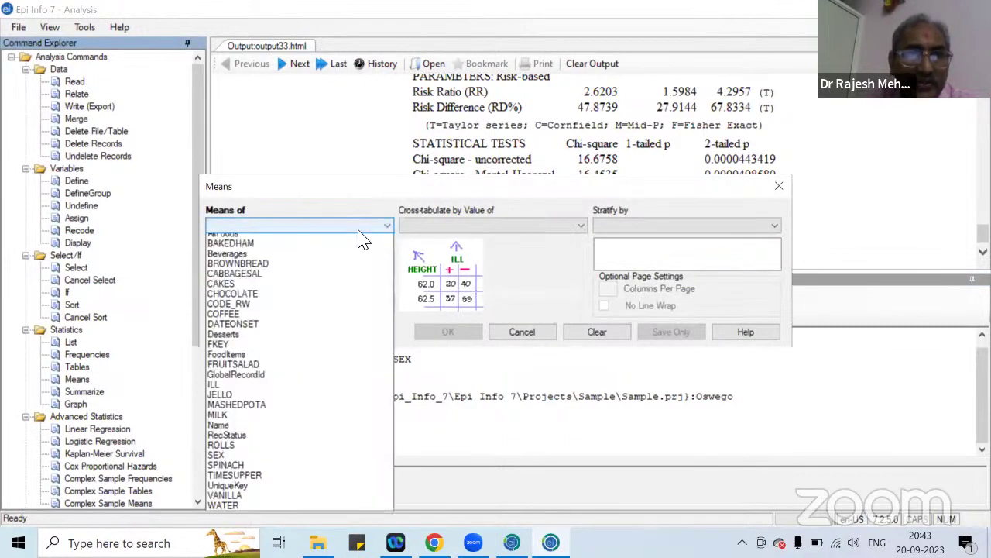
scroll(360, 239, "up", 1)
left_click(292, 241)
left_click(581, 226)
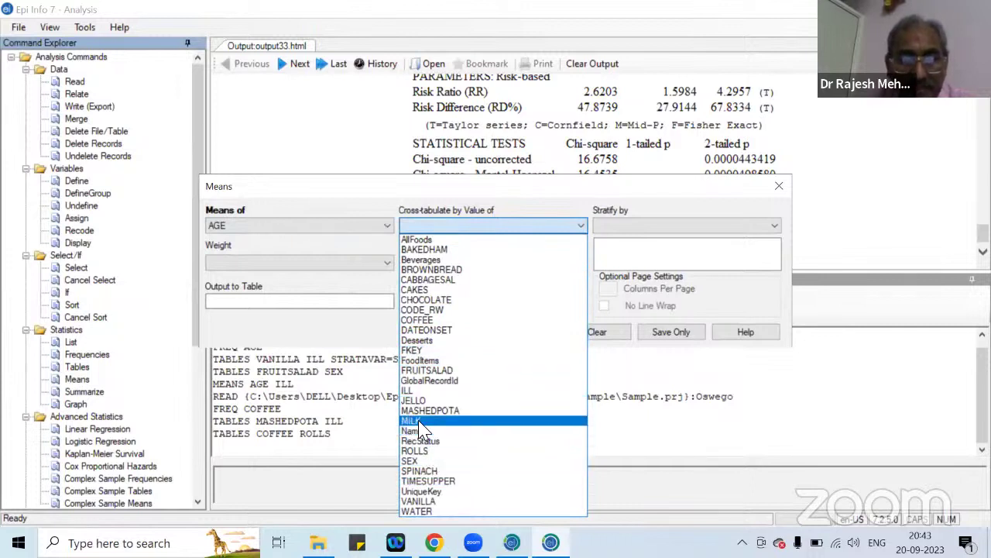
left_click(424, 462)
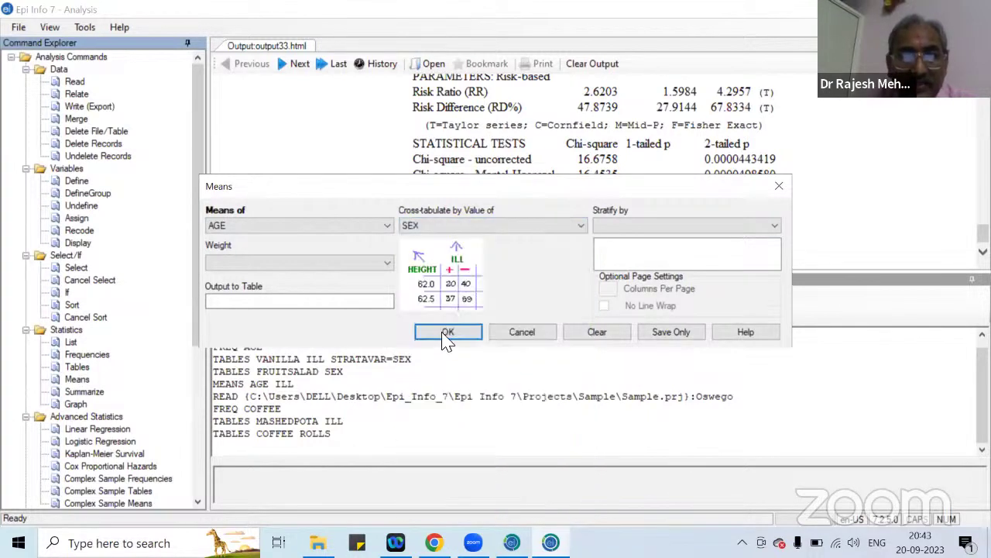
left_click(439, 336)
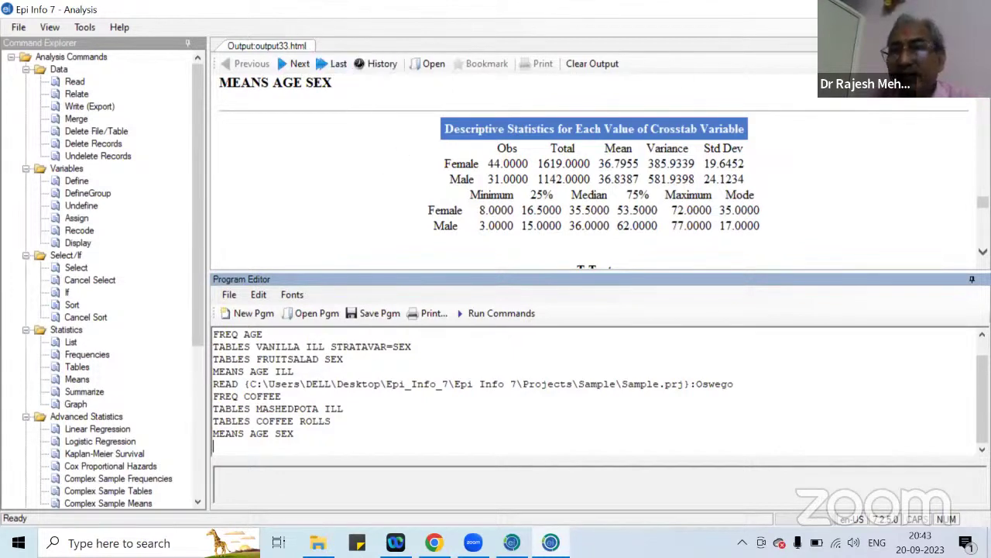
- Close the Analysis window, clear the session 1 folder from view, and open the Output folder inside Epi_Info_7 > Epi Info 7 on the desktop
left_click(974, 9)
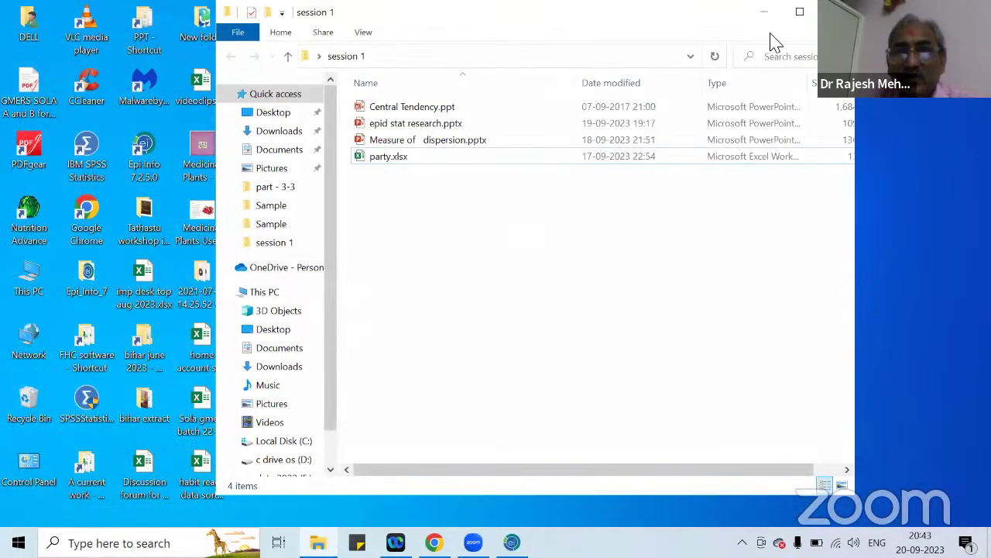
left_click(763, 13)
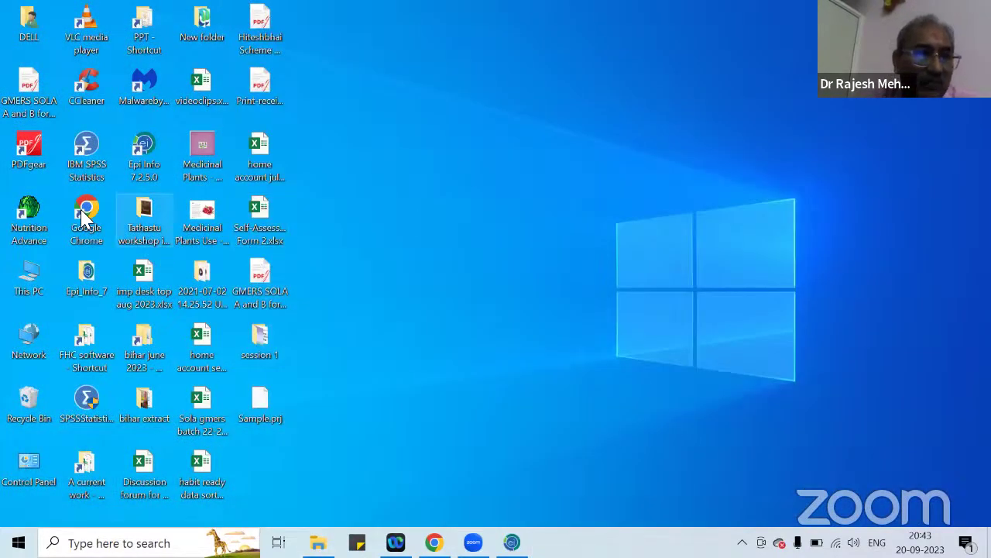
double_click(86, 280)
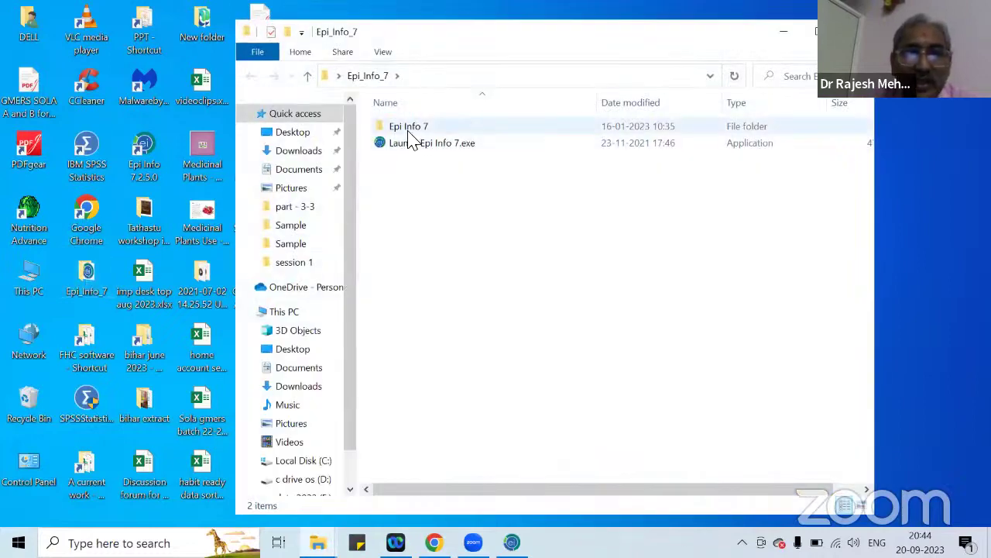
double_click(408, 129)
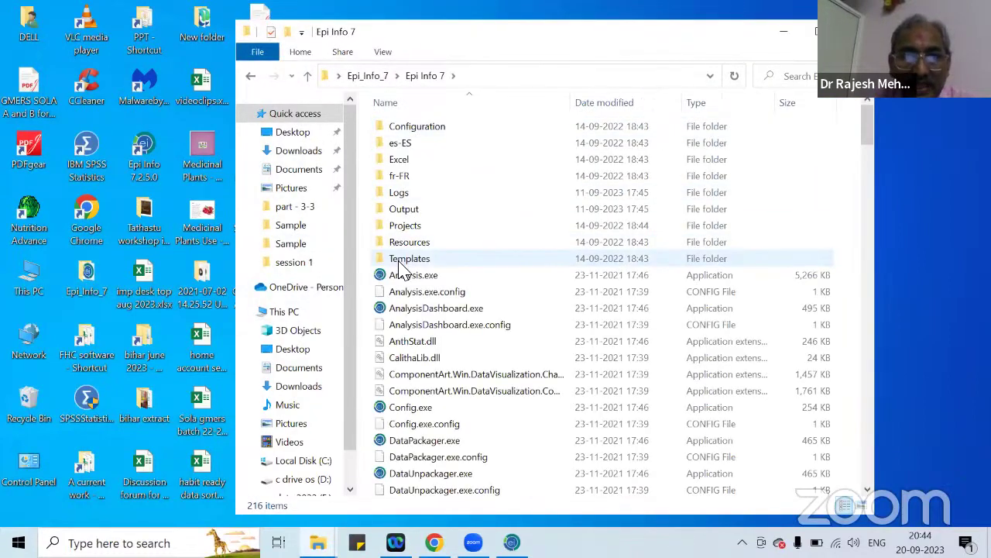
left_click(403, 214)
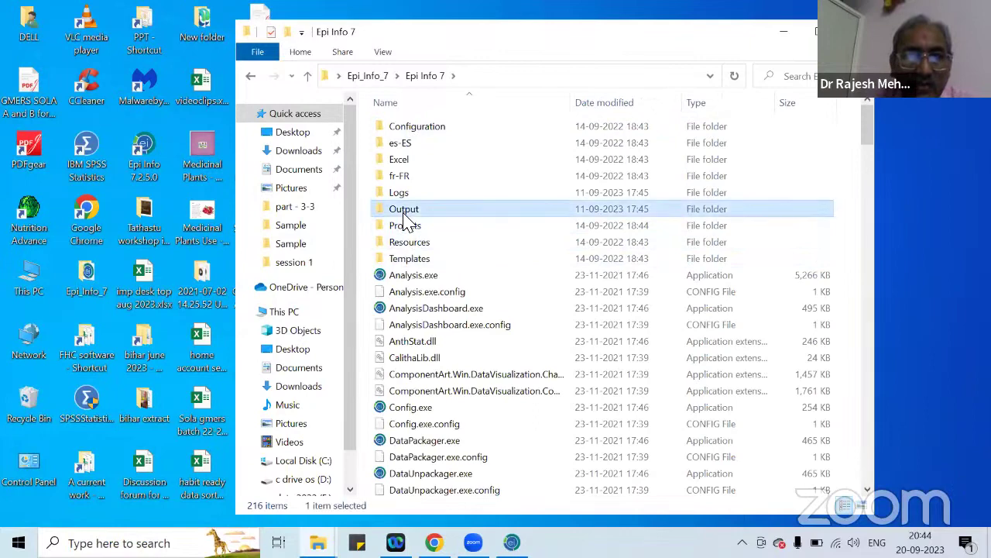
double_click(404, 213)
- Find output33.html in the Output folder, view it in the browser, and close both the browser and the folder
scroll(419, 340, "down", 9)
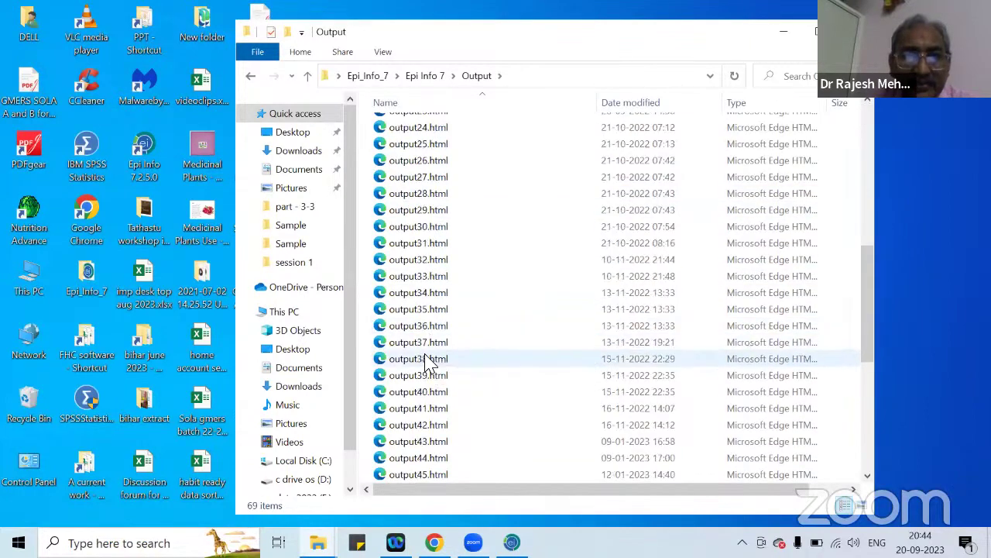
scroll(430, 364, "down", 7)
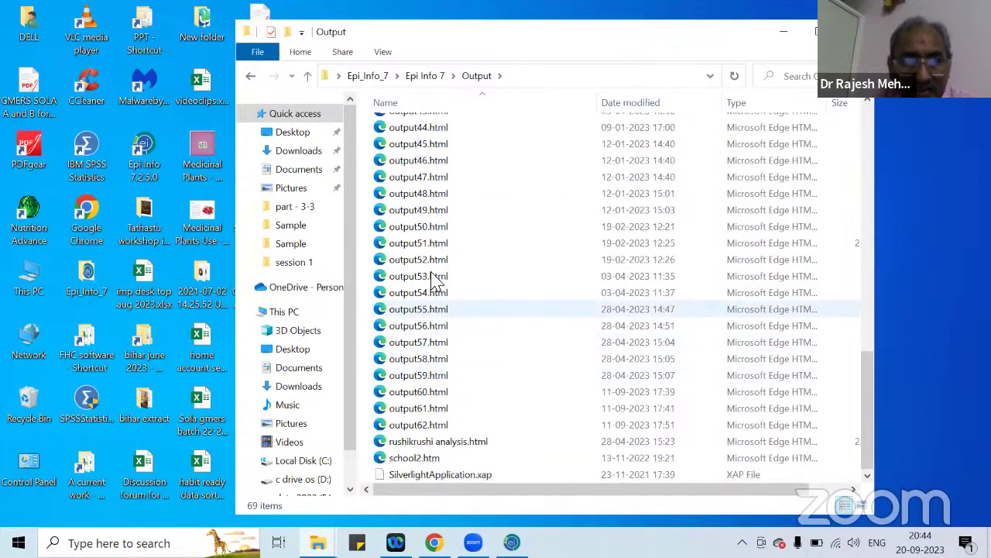
scroll(438, 283, "up", 5)
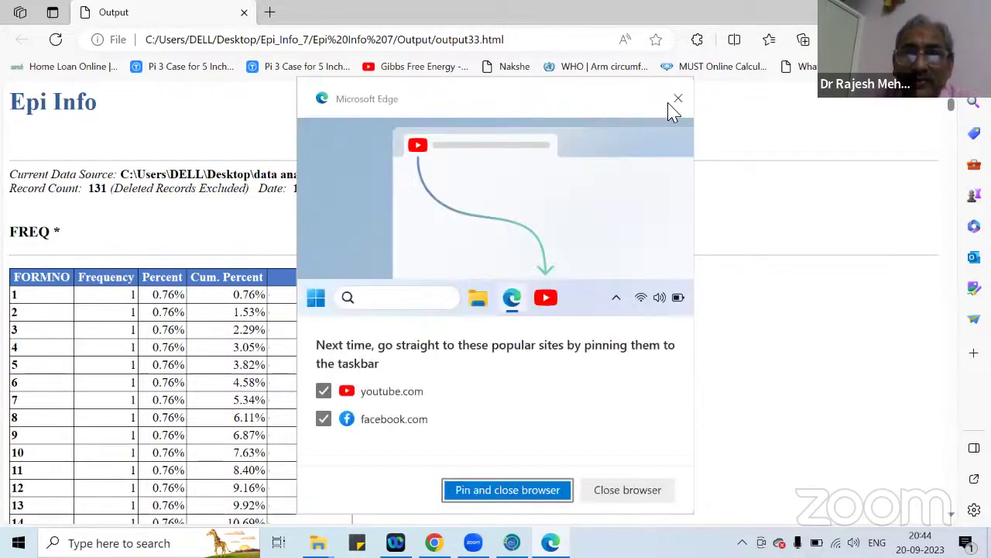
left_click(678, 99)
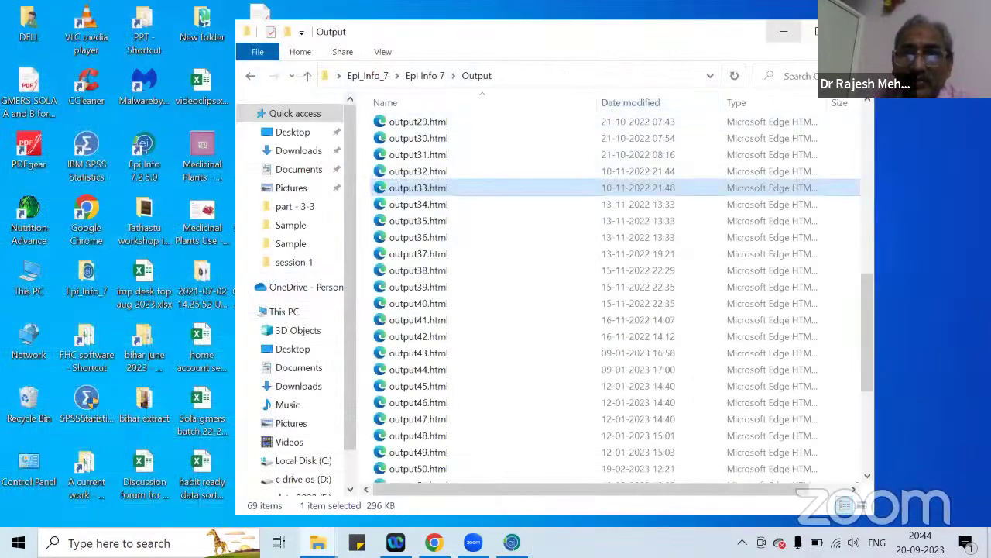
left_click(860, 31)
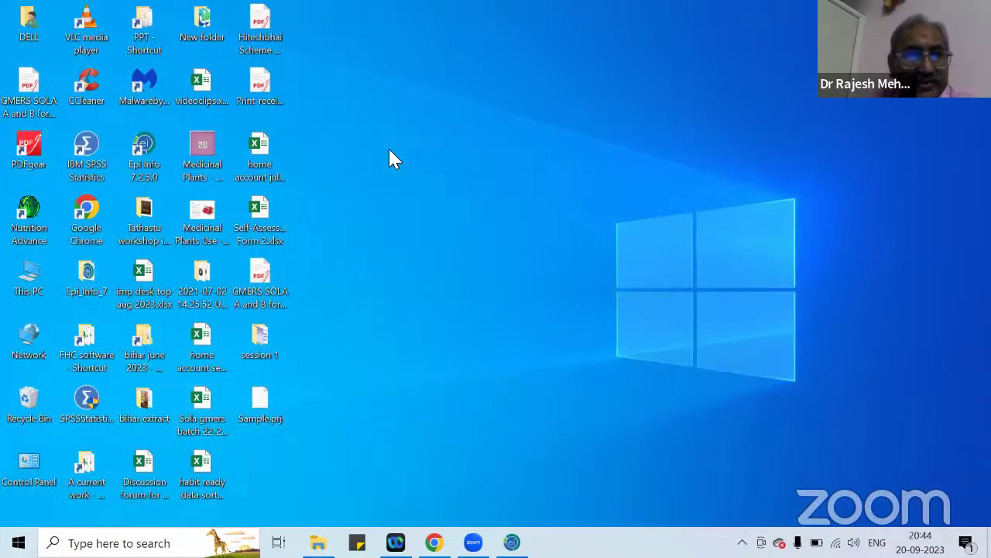
- Search This PC for output33 and open the output33.html file stored in C:/Users/DELL/Epi Info 7/Output
double_click(23, 275)
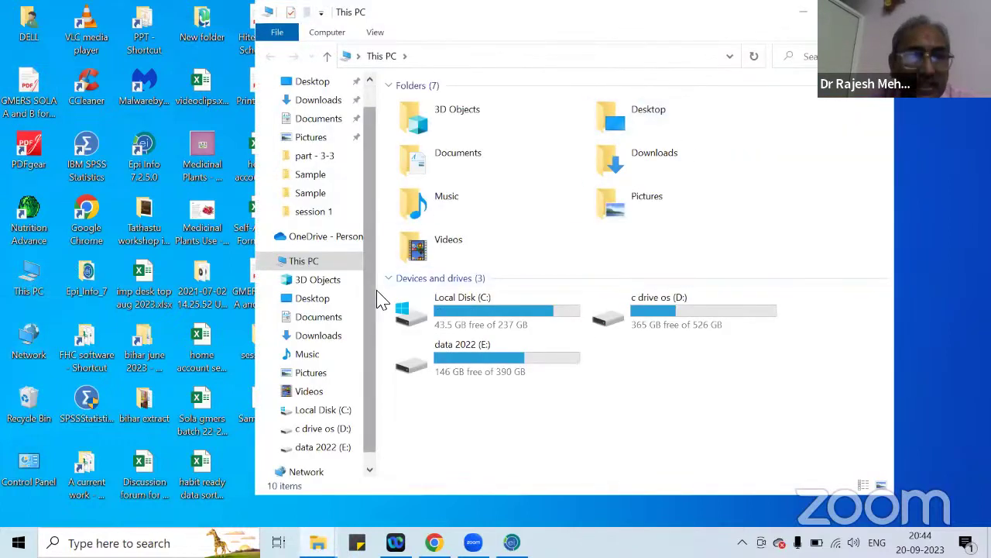
left_click(812, 59)
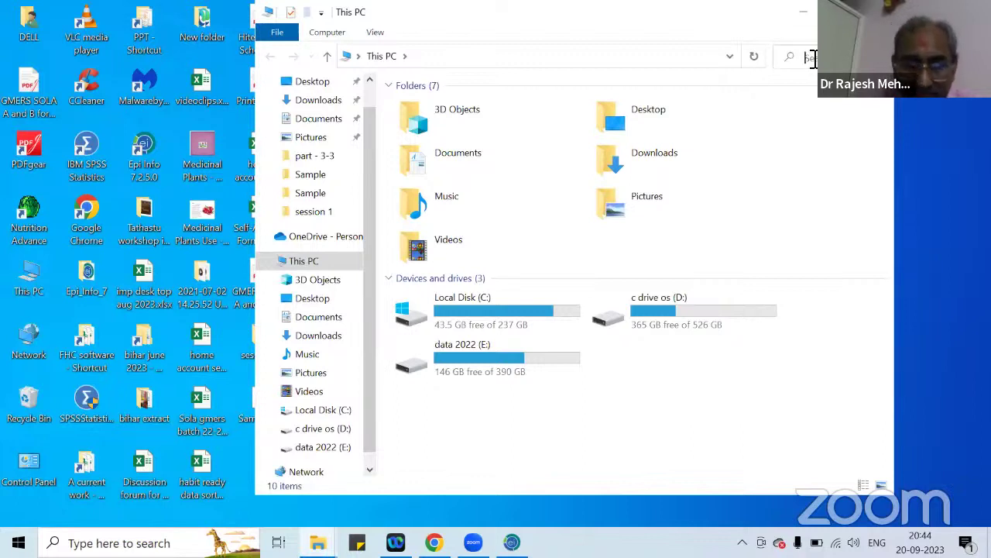
type("ou")
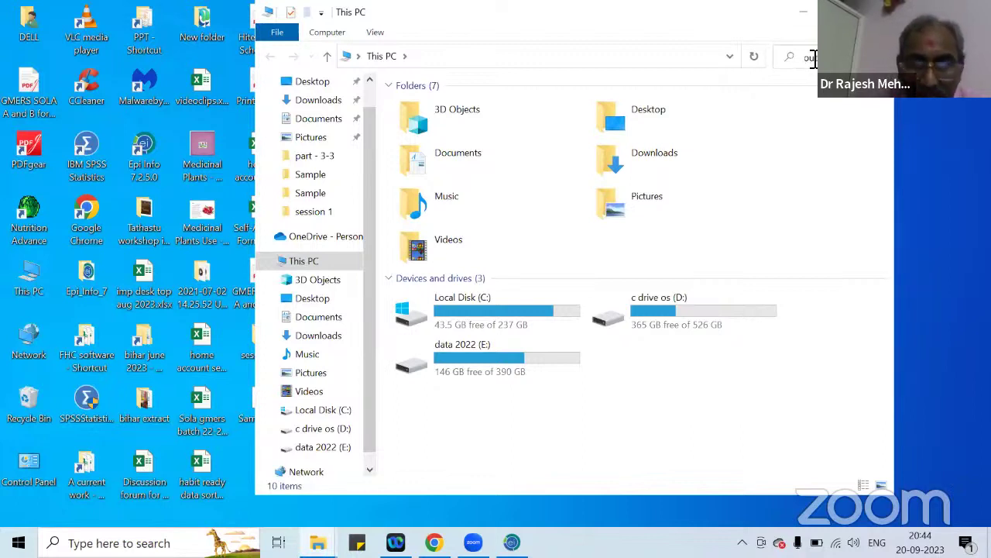
type("tpu")
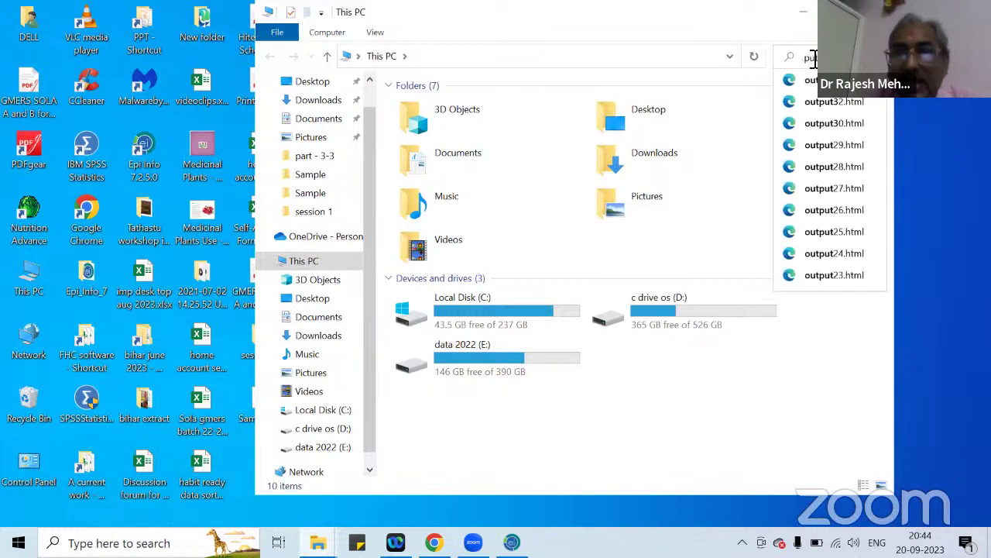
type("t")
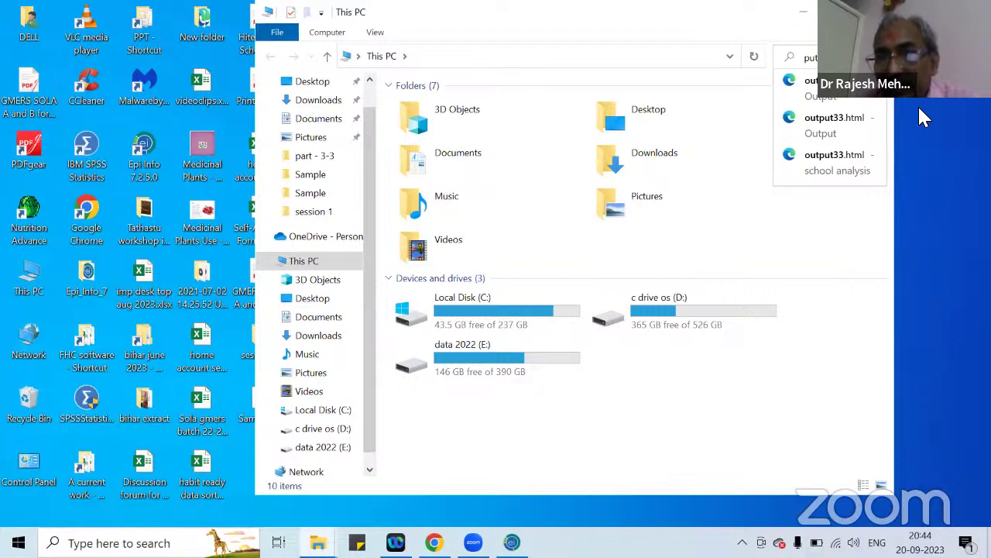
left_click(814, 89)
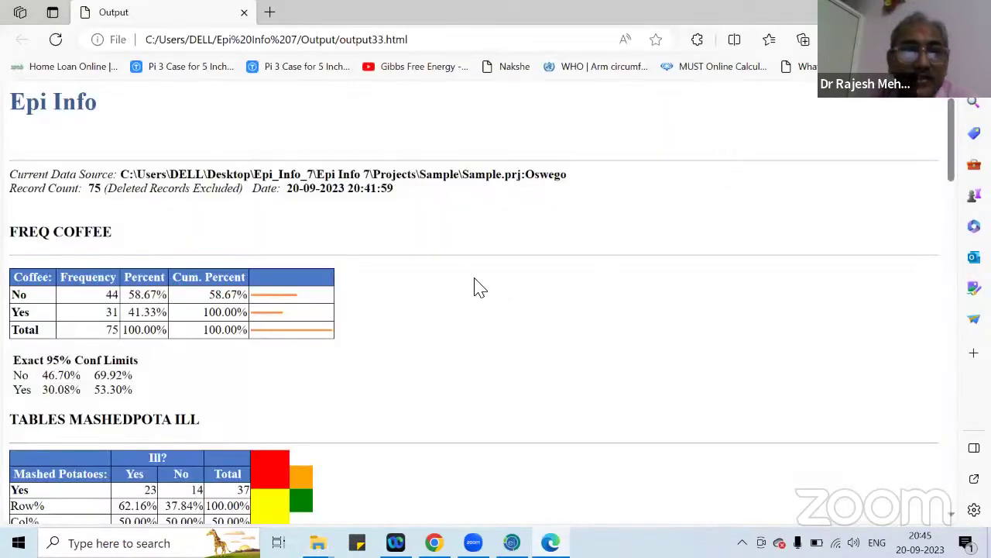
- Review the saved Oswego results from the frequency table to the T-test and ANOVA, close the browser, and minimize This PC
scroll(458, 274, "down", 6)
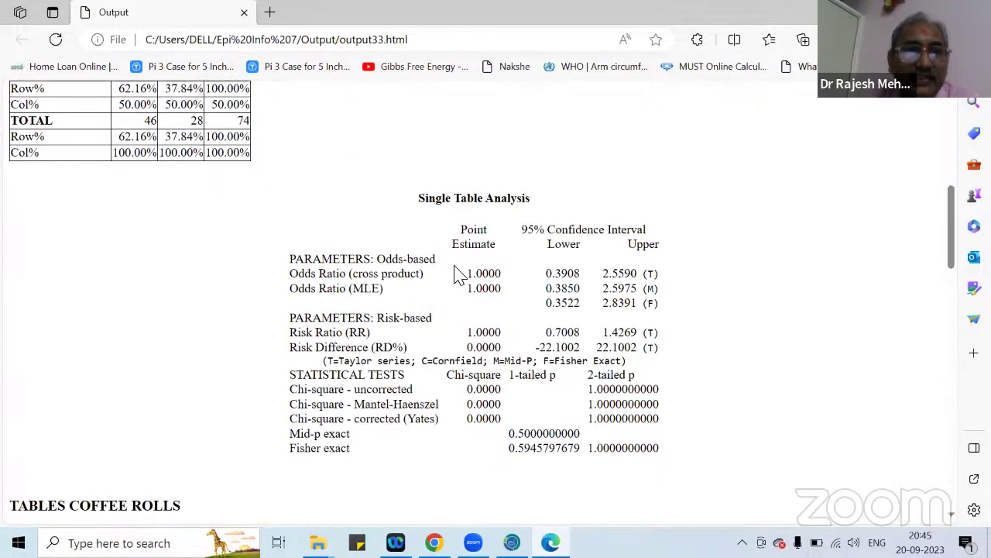
scroll(458, 274, "down", 15)
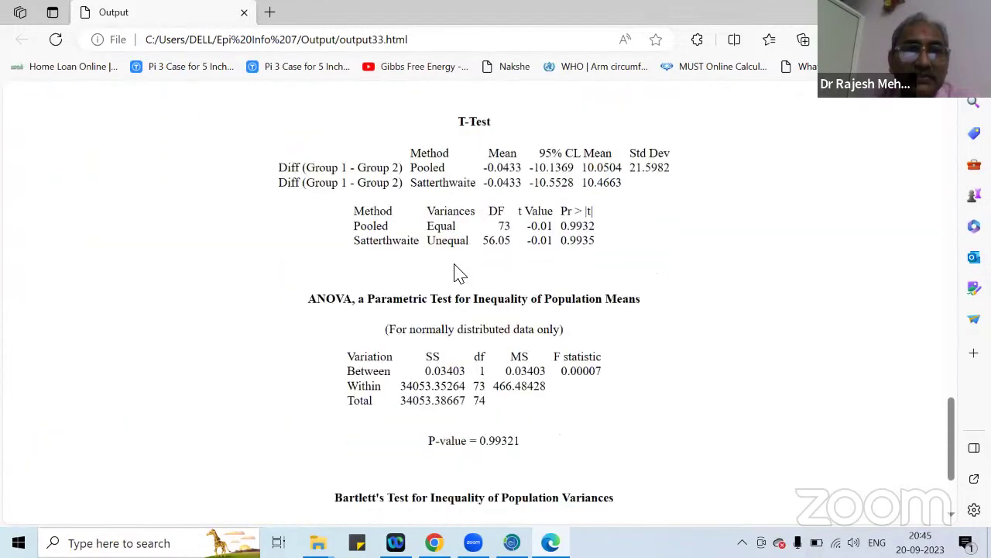
scroll(458, 274, "up", 20)
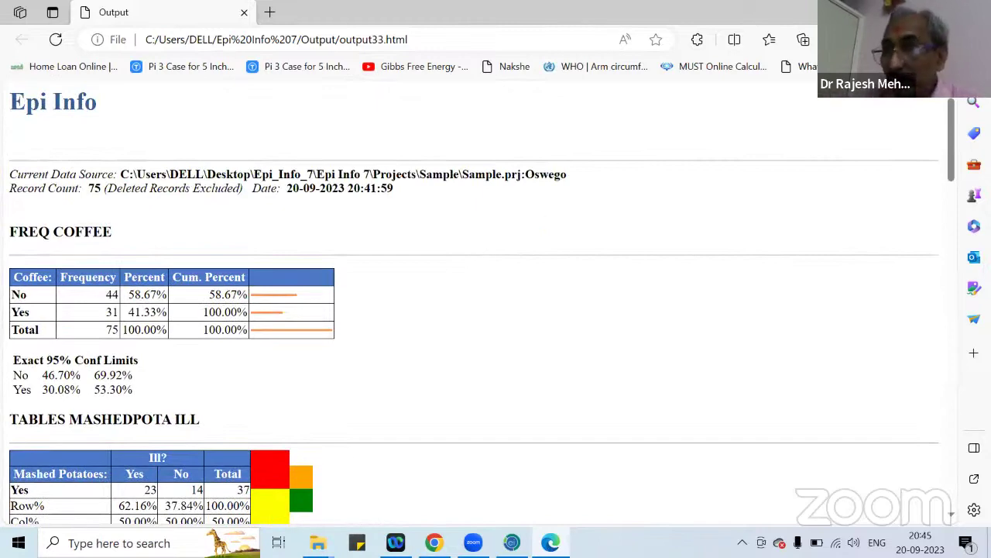
left_click(974, 11)
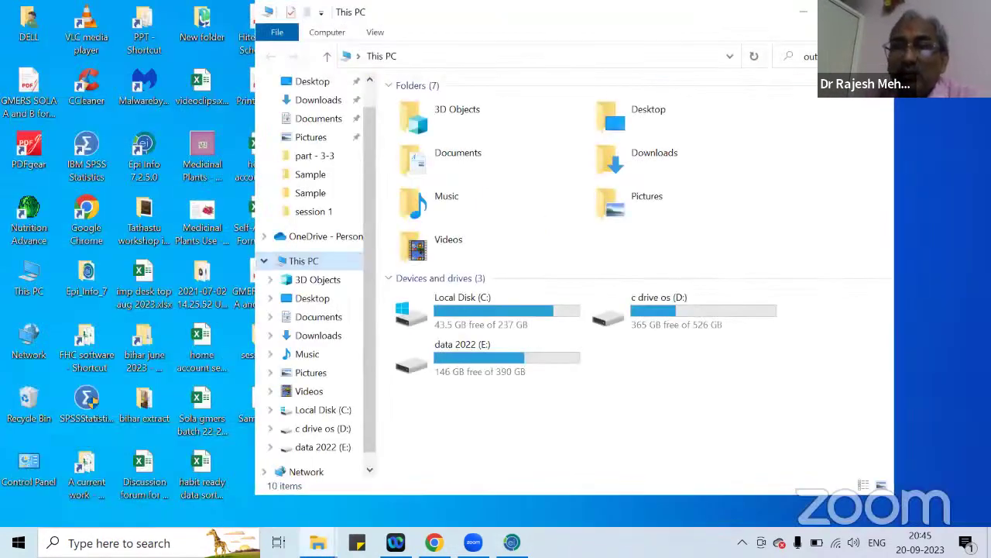
left_click(803, 11)
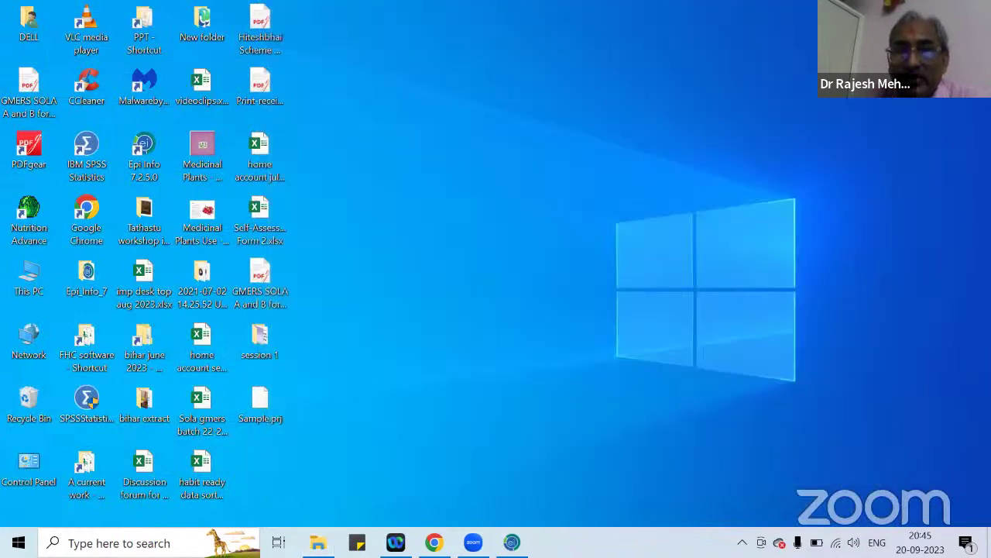